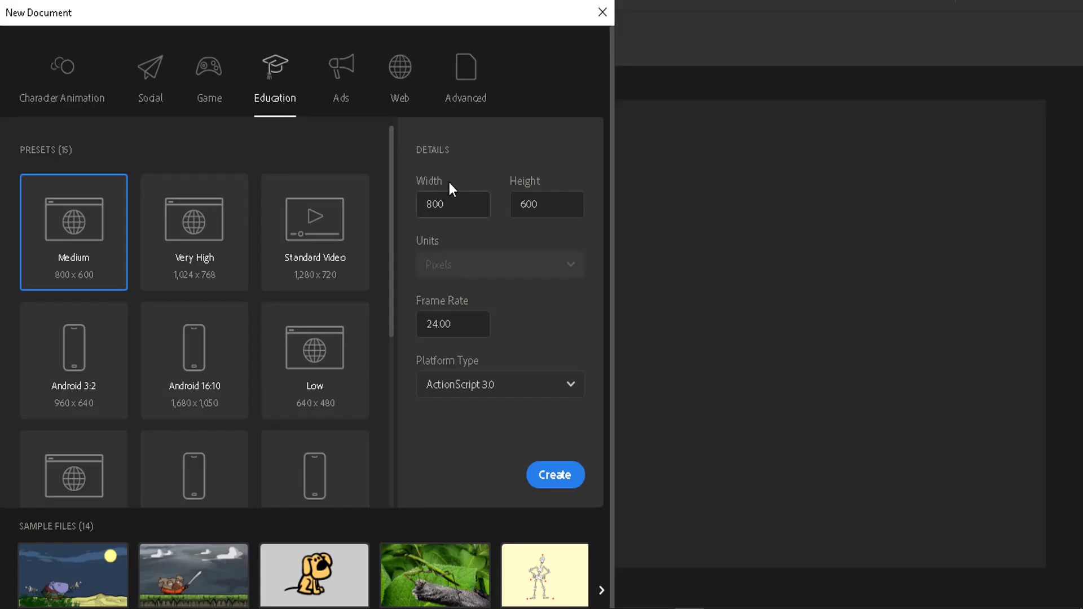
Create a new document 1920 pixels wide and 1080 pixels high at 24 fps for ActionScript 3.0
{"action": "left_click", "coordinate": [469, 204]}
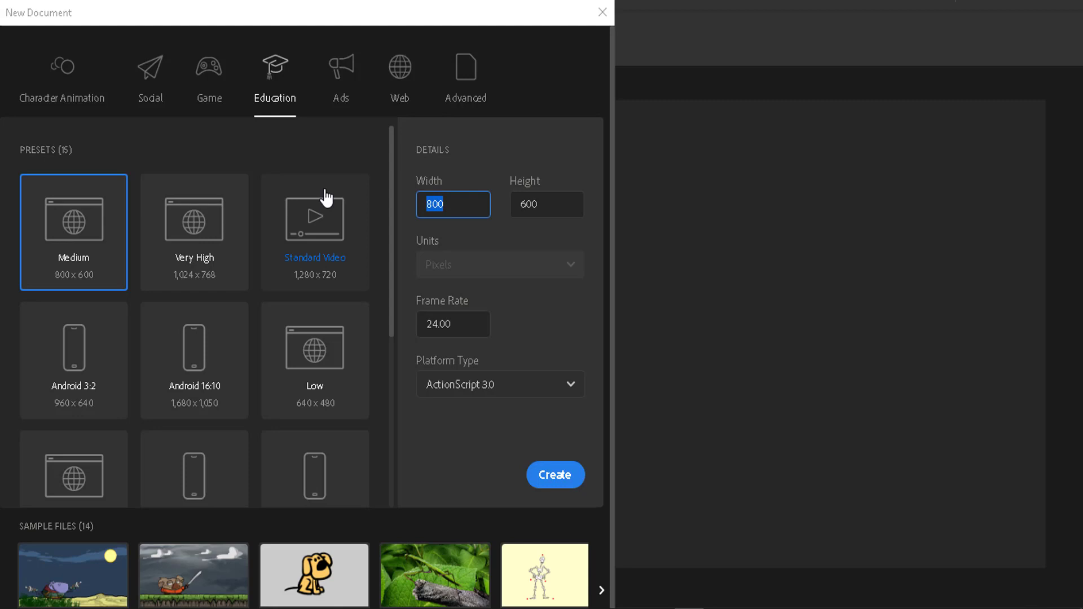
{"action": "type", "text": "1920"}
{"action": "left_click_drag", "start_coordinate": [543, 207], "coordinate": [382, 202]}
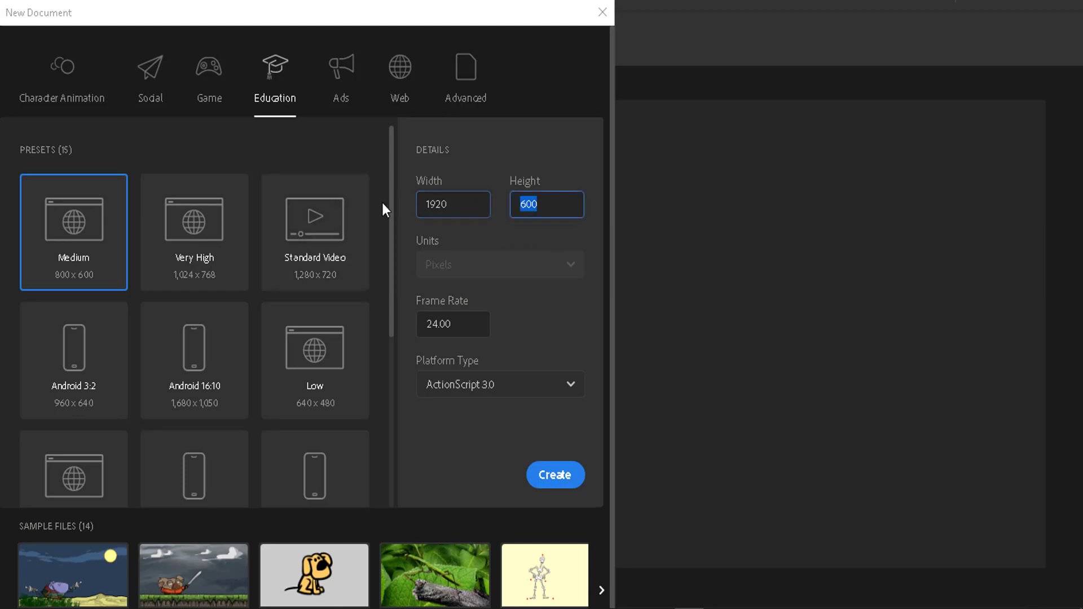
{"action": "type", "text": "1080"}
{"action": "left_click", "coordinate": [547, 476]}
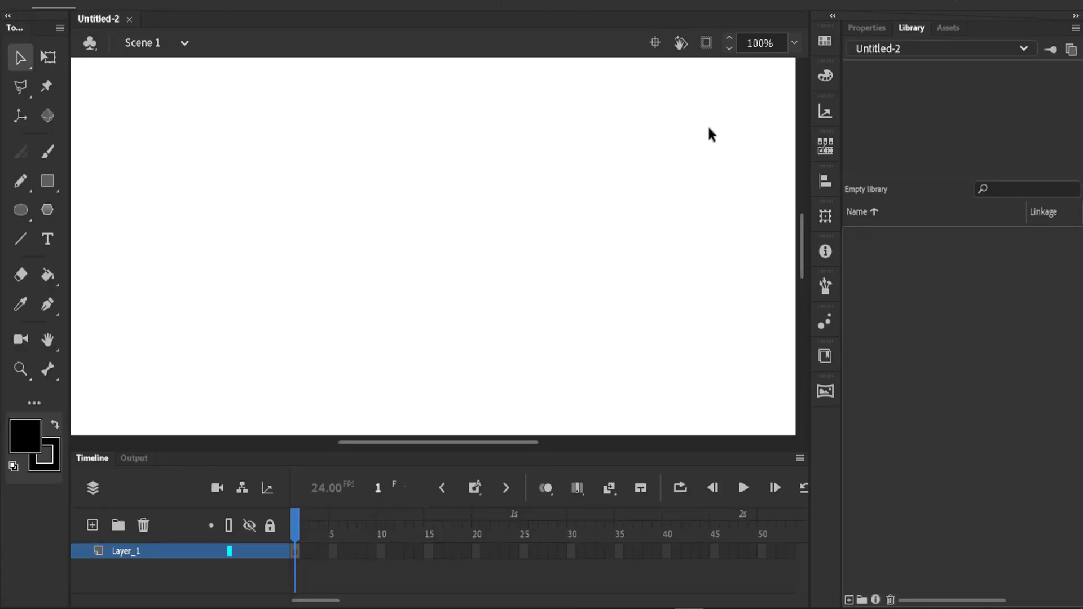
Switch to File Explorer and import the Panel image from the Mograph in Adobe Animate CC folder into the document's library
{"action": "left_click", "coordinate": [795, 47]}
{"action": "left_click", "coordinate": [802, 98]}
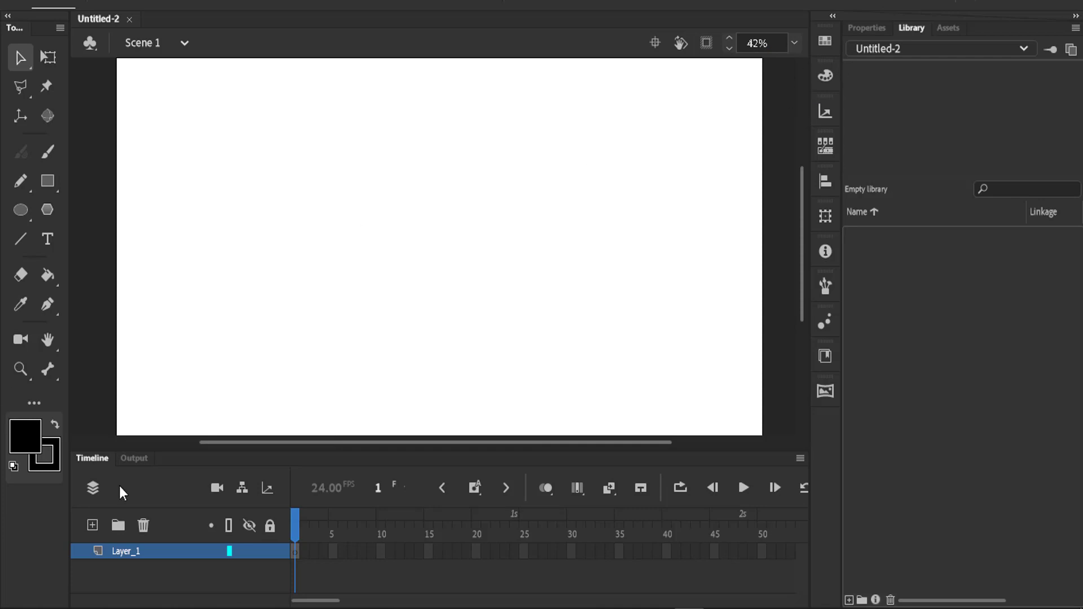
{"action": "key", "text": "alt+Tab"}
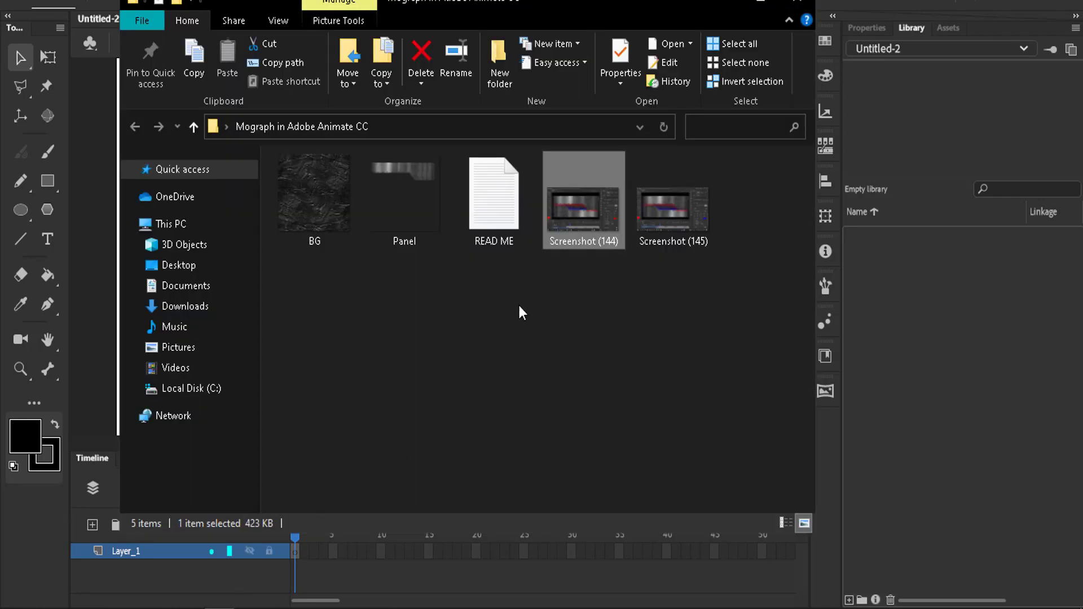
{"action": "left_click_drag", "start_coordinate": [421, 219], "coordinate": [987, 295]}
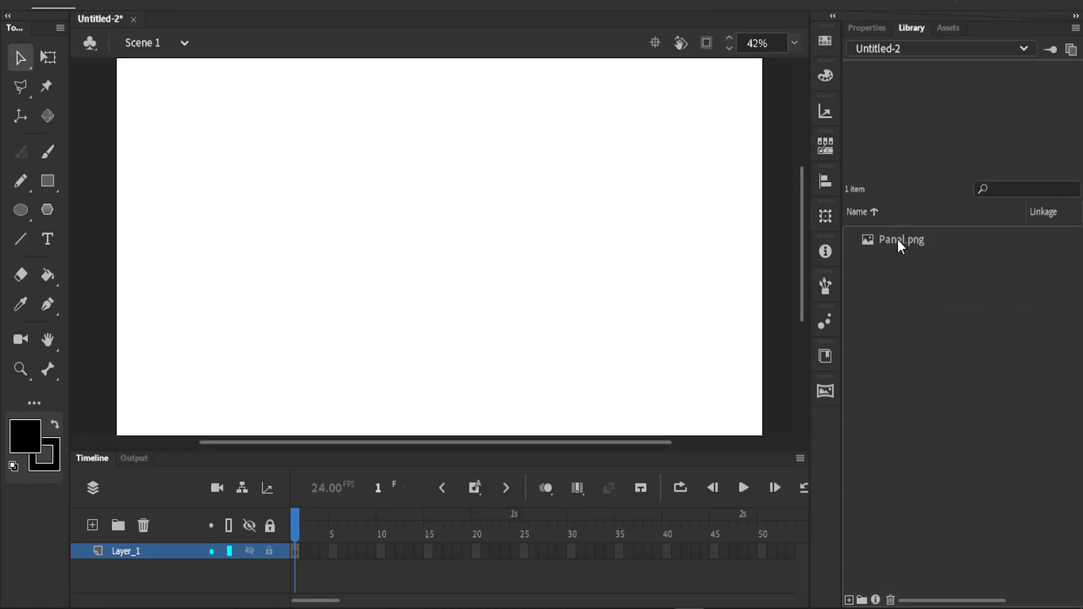
Place Panel.png from the library on Layer_1 and position it across the upper part of the stage, extending past both sides
{"action": "left_click", "coordinate": [899, 239]}
{"action": "left_click", "coordinate": [794, 44]}
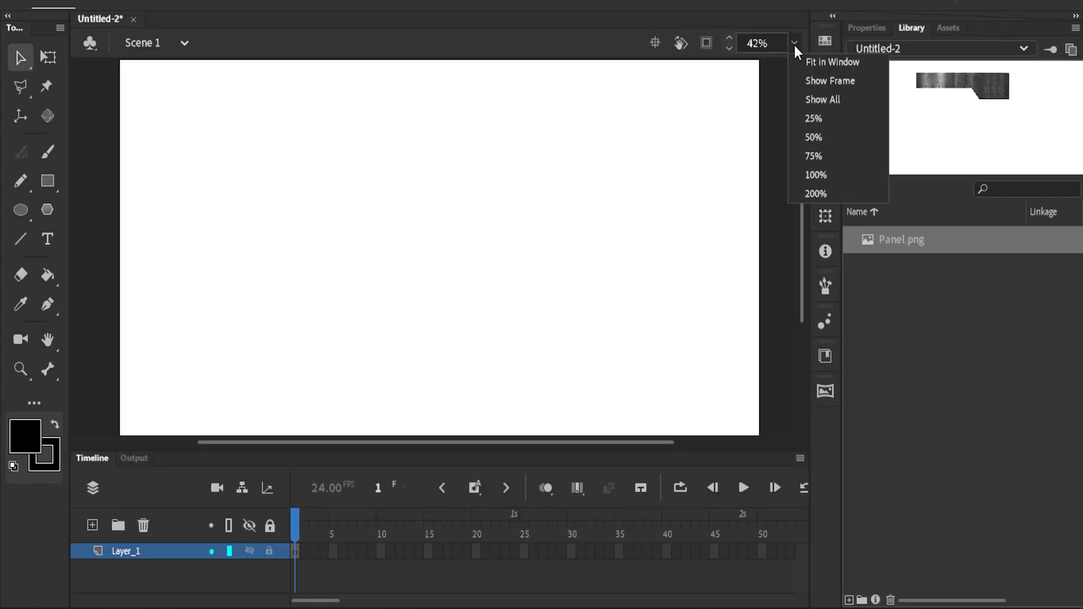
{"action": "left_click", "coordinate": [804, 119]}
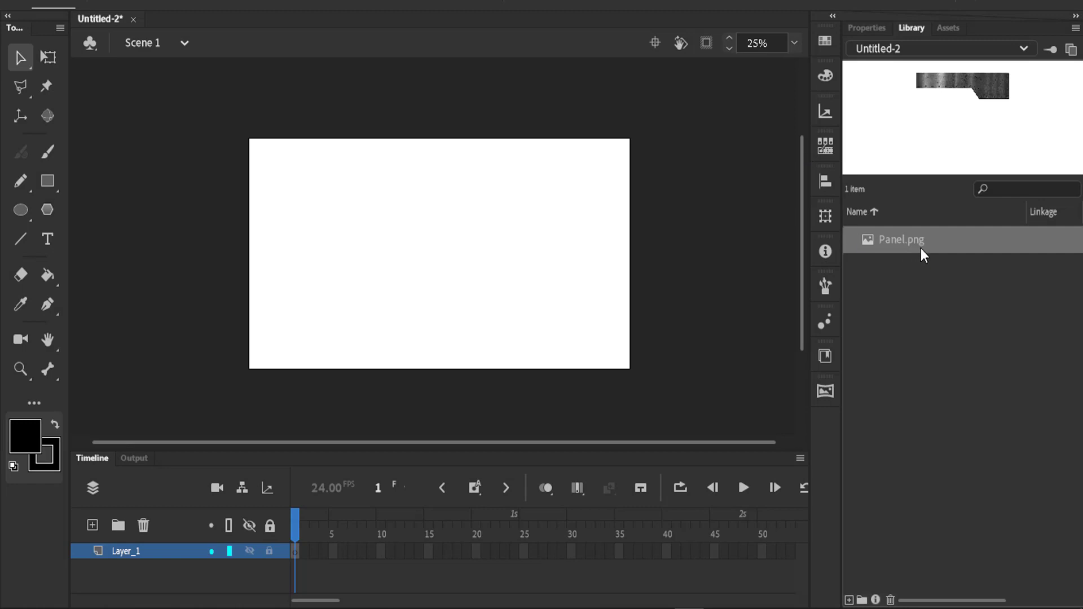
{"action": "left_click_drag", "start_coordinate": [921, 249], "coordinate": [394, 198]}
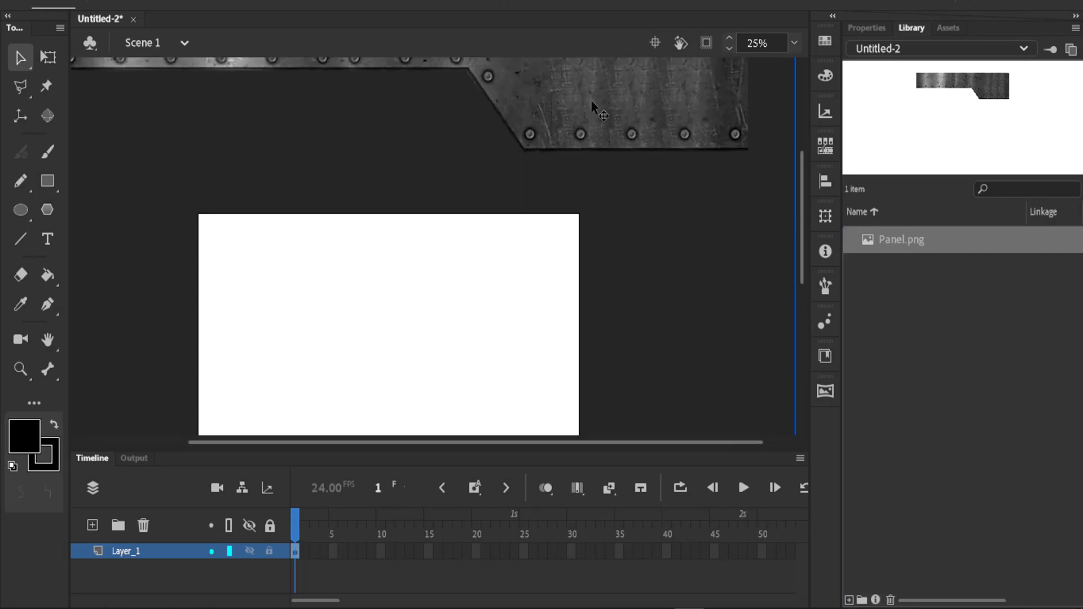
{"action": "left_click_drag", "start_coordinate": [591, 99], "coordinate": [587, 243]}
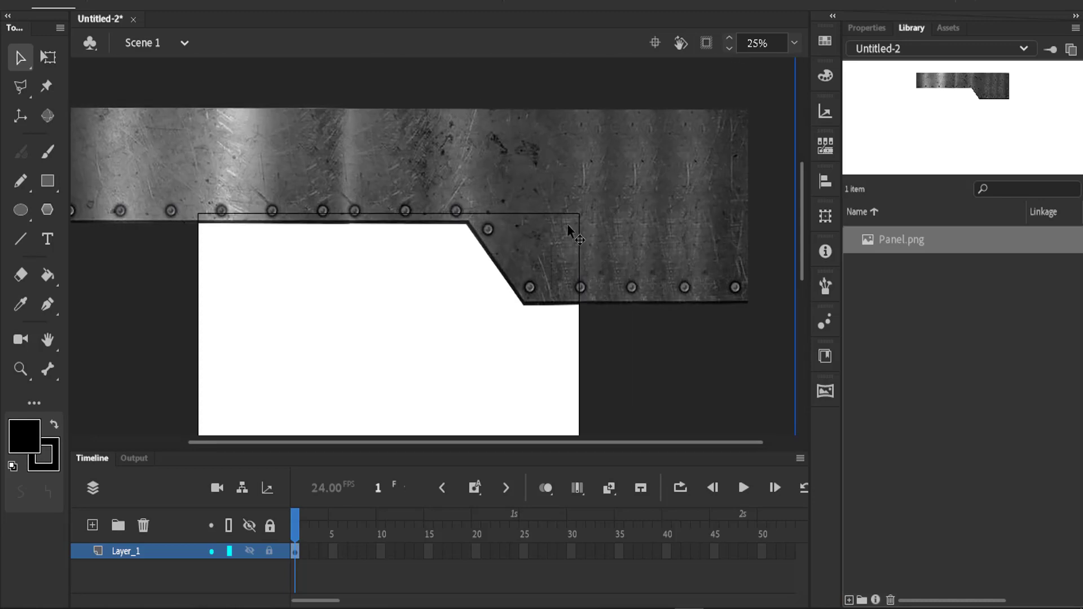
{"action": "left_click_drag", "start_coordinate": [555, 193], "coordinate": [566, 221]}
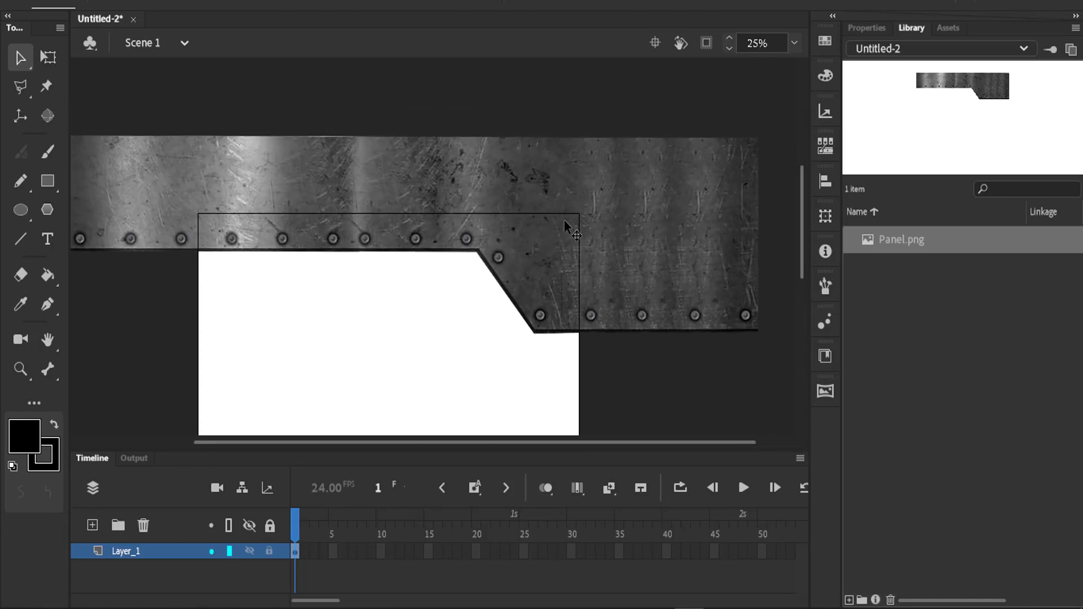
{"action": "scroll", "coordinate": [565, 221], "scroll_direction": "down", "scroll_amount": 3}
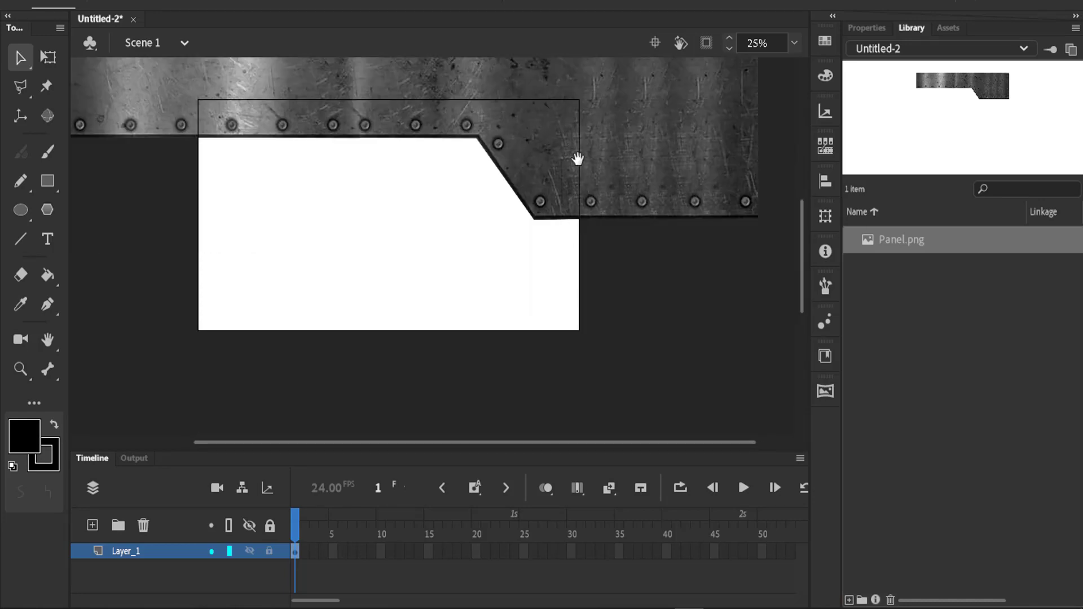
{"action": "left_click_drag", "start_coordinate": [576, 145], "coordinate": [581, 208]}
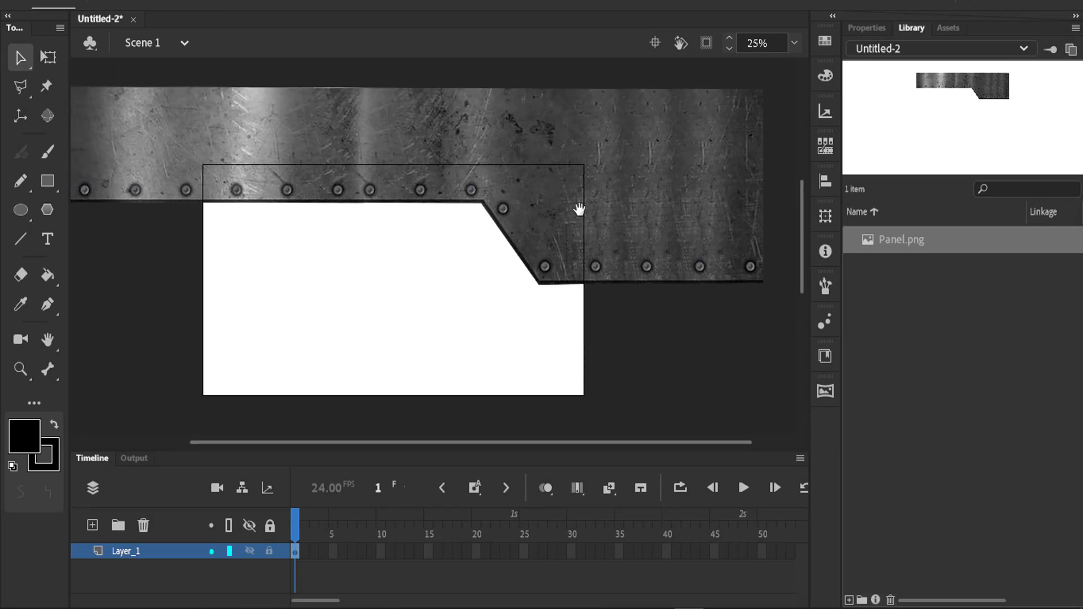
Break the placed panel bitmap apart into an editable shape
{"action": "right_click", "coordinate": [597, 141]}
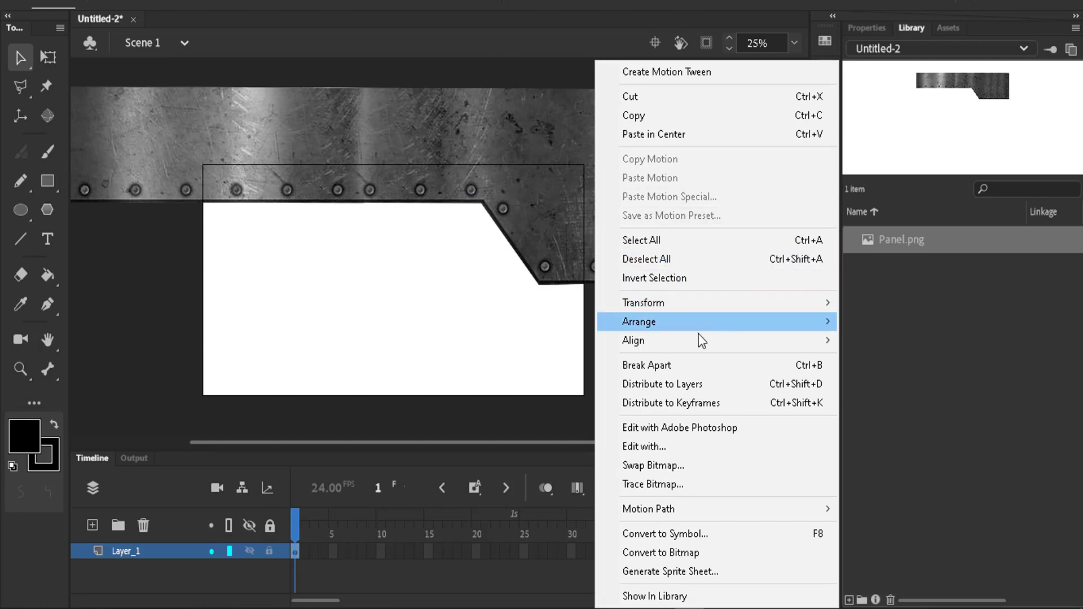
{"action": "left_click", "coordinate": [682, 365]}
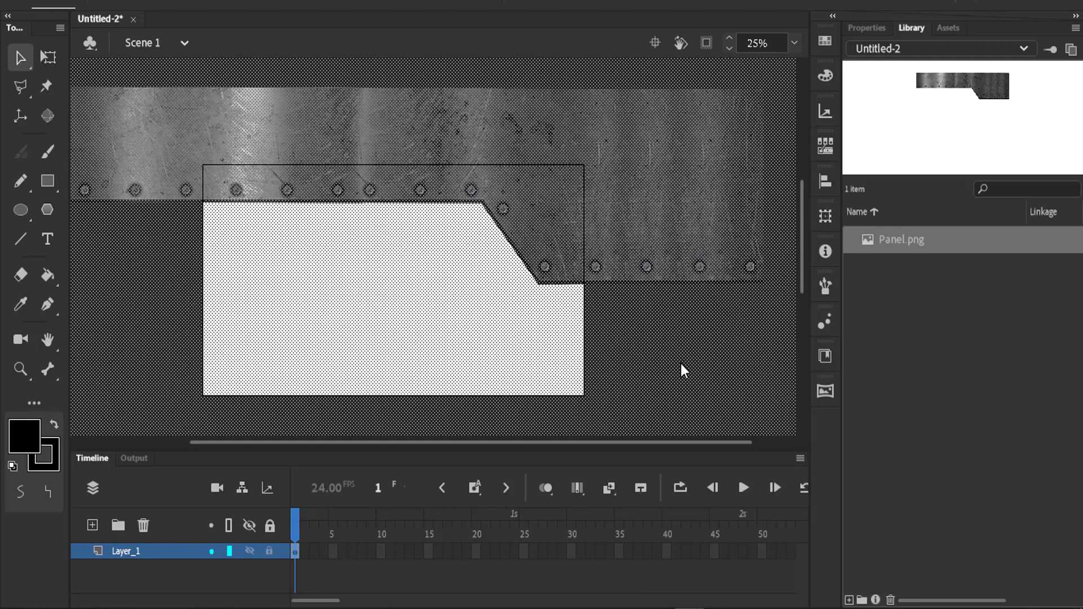
{"action": "scroll", "coordinate": [668, 239], "scroll_direction": "down", "scroll_amount": 4}
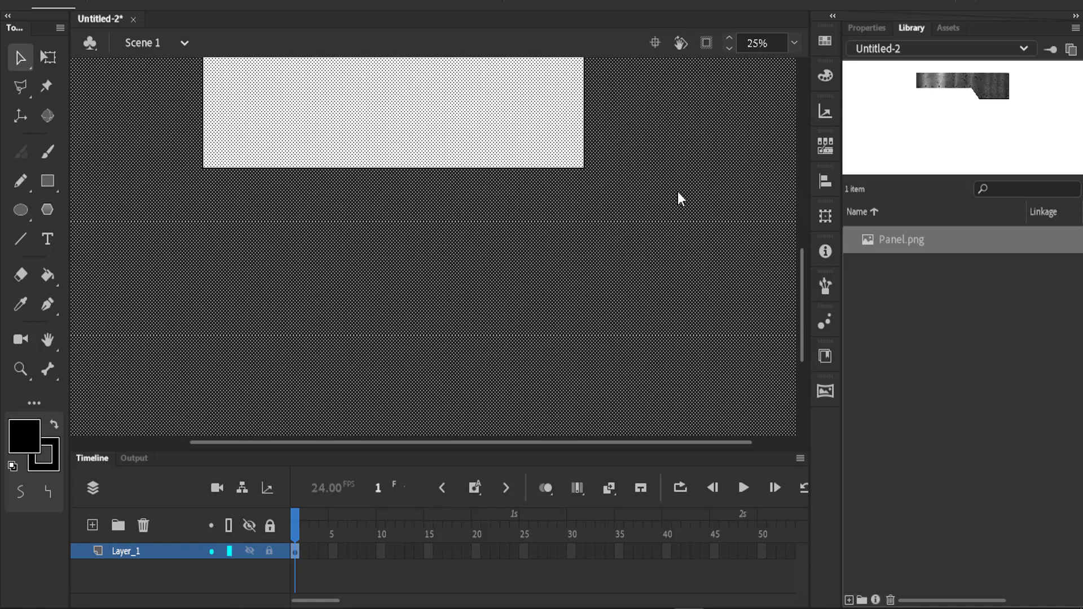
{"action": "scroll", "coordinate": [679, 193], "scroll_direction": "up", "scroll_amount": 4}
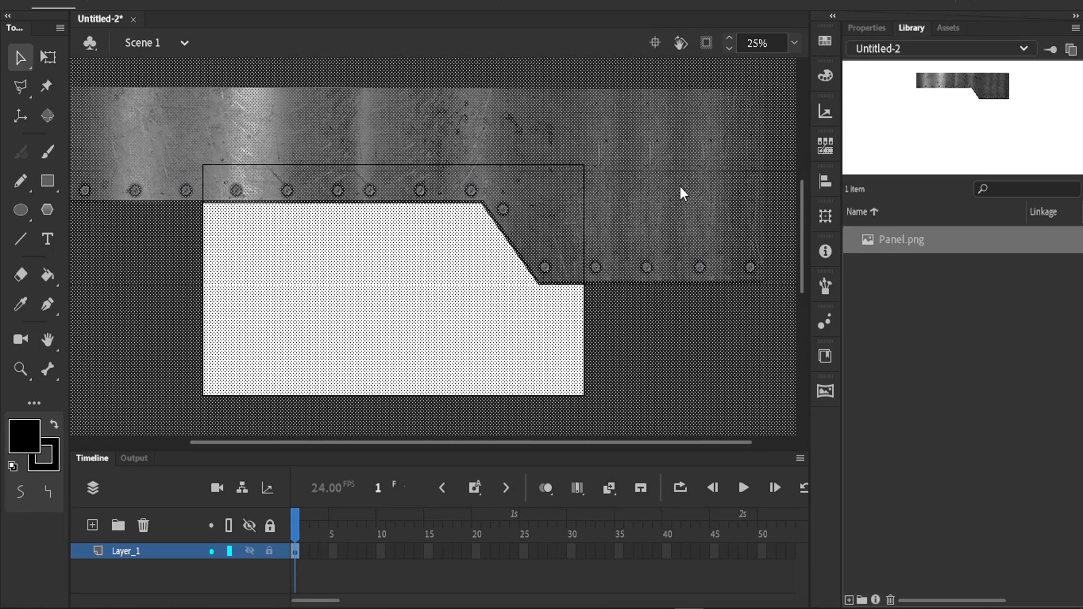
Delete the empty transparent areas around the panel artwork, keeping only a close rectangle around the metal plate
{"action": "left_click", "coordinate": [793, 47]}
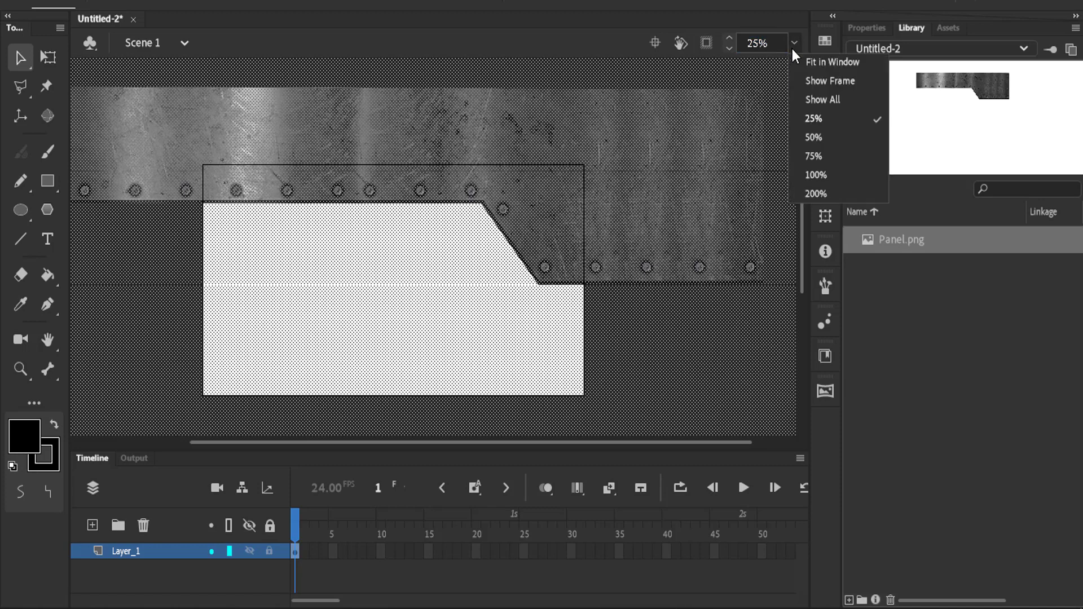
{"action": "left_click", "coordinate": [803, 98]}
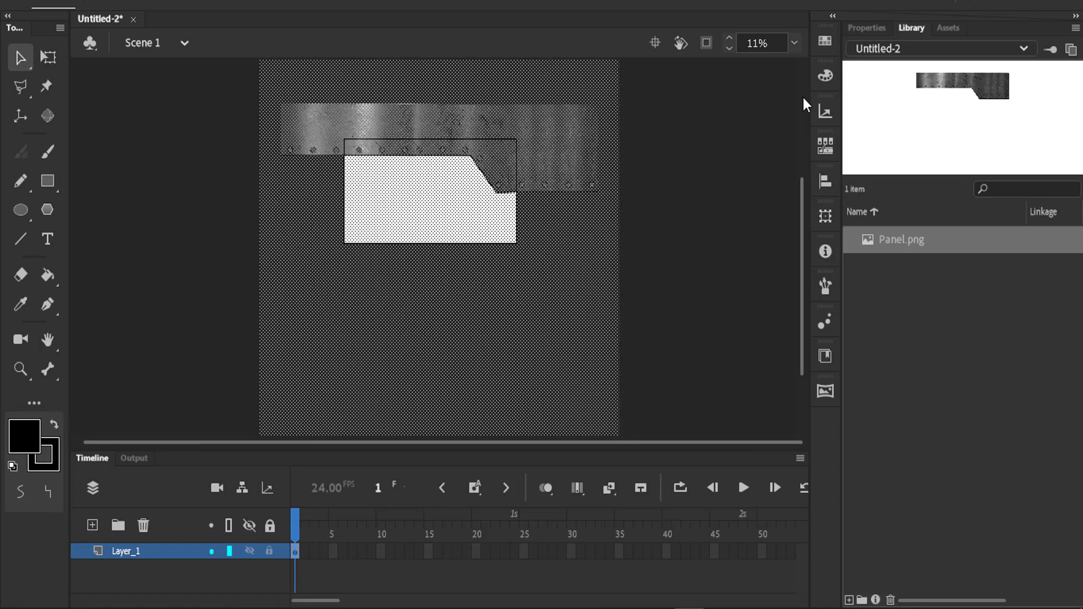
{"action": "left_click_drag", "start_coordinate": [695, 140], "coordinate": [680, 240]}
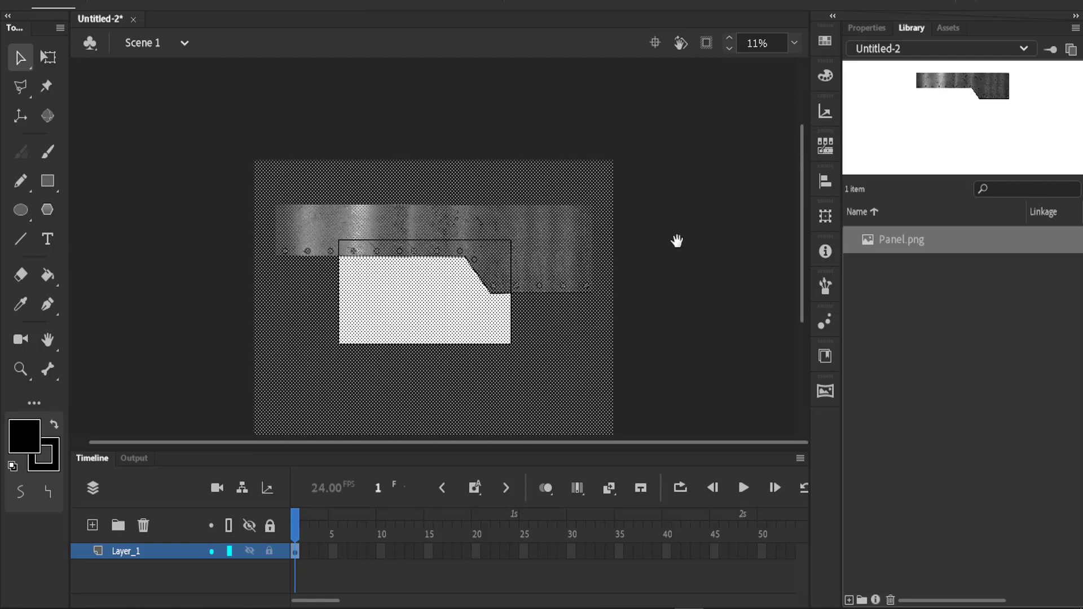
{"action": "left_click", "coordinate": [685, 215]}
{"action": "left_click_drag", "start_coordinate": [235, 120], "coordinate": [266, 299]}
{"action": "left_click", "coordinate": [631, 215]}
{"action": "scroll", "coordinate": [672, 346], "scroll_direction": "down", "scroll_amount": 3}
{"action": "key", "text": "Delete"}
{"action": "left_click_drag", "start_coordinate": [647, 239], "coordinate": [92, 566]}
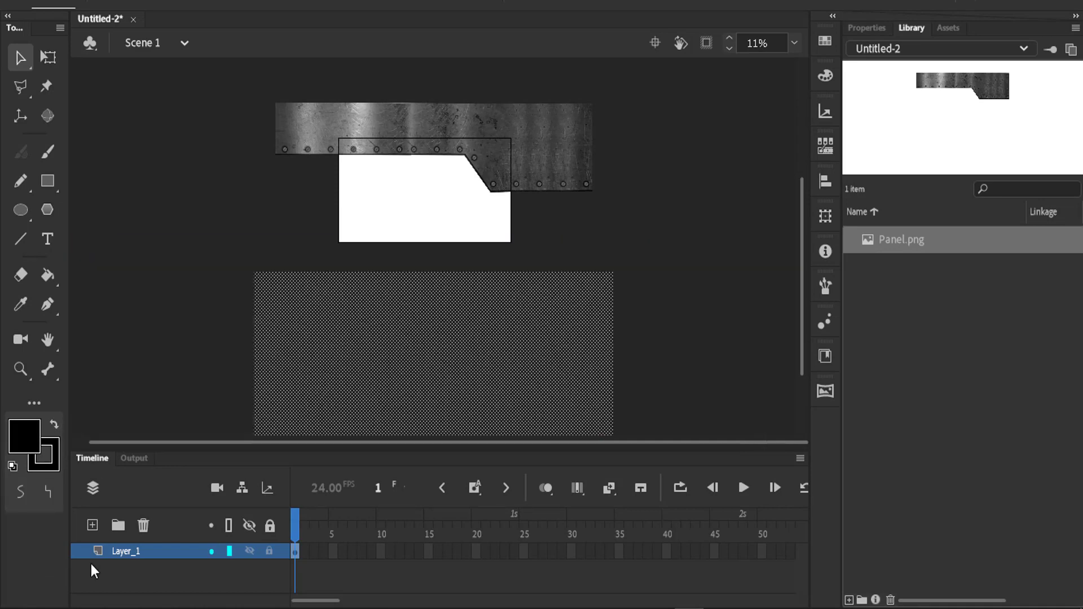
{"action": "key", "text": "Delete"}
{"action": "scroll", "coordinate": [628, 228], "scroll_direction": "down", "scroll_amount": 3}
{"action": "left_click_drag", "start_coordinate": [629, 211], "coordinate": [128, 503]}
{"action": "scroll", "coordinate": [537, 256], "scroll_direction": "up", "scroll_amount": 3}
{"action": "left_click", "coordinate": [537, 255]}
{"action": "key", "text": "Delete"}
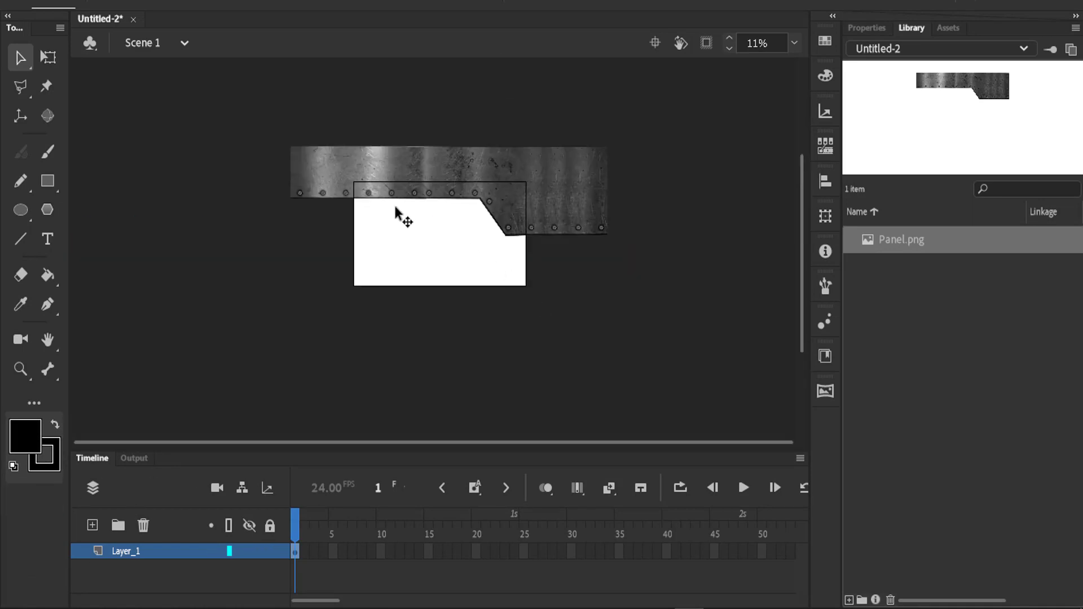
Convert the trimmed panel on Layer_1 to a Movie Clip symbol named Panel Animation
{"action": "left_click", "coordinate": [156, 551]}
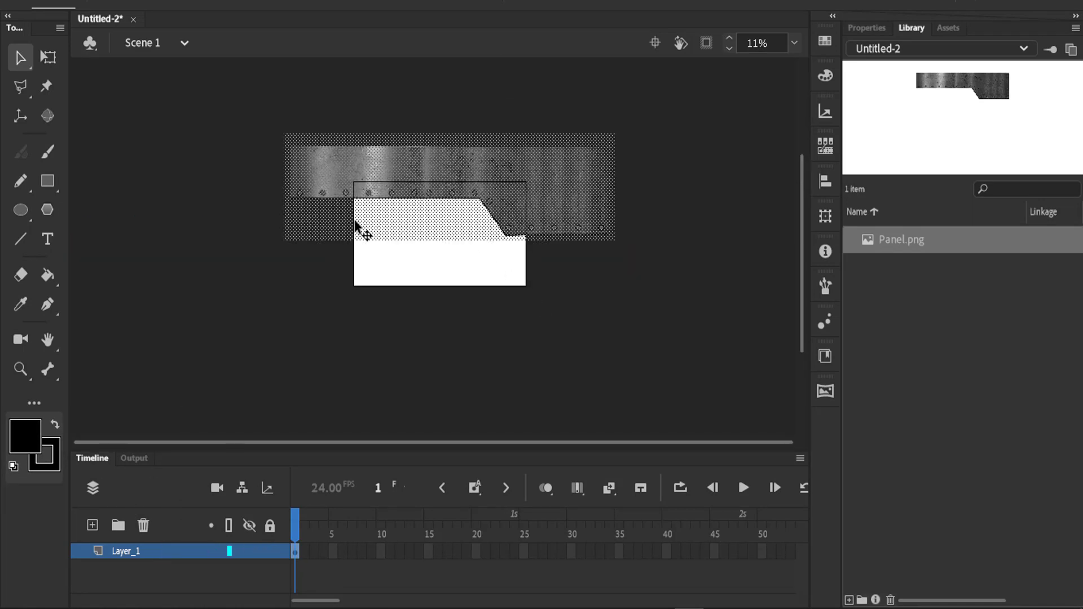
{"action": "key", "text": "F8"}
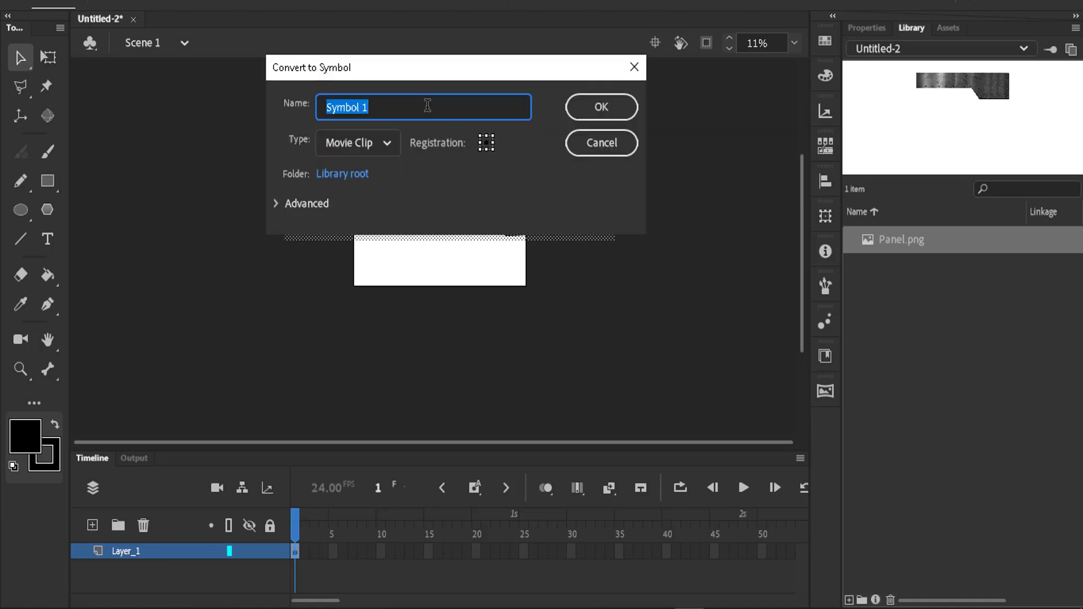
{"action": "type", "text": "P"}
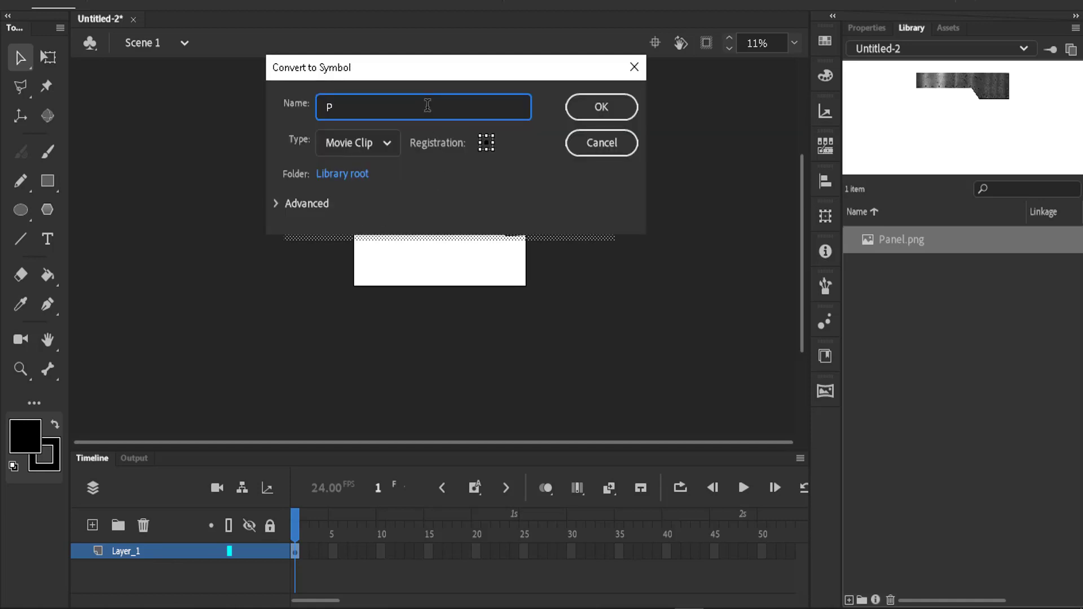
{"action": "type", "text": "anel Animation"}
{"action": "left_click", "coordinate": [609, 103]}
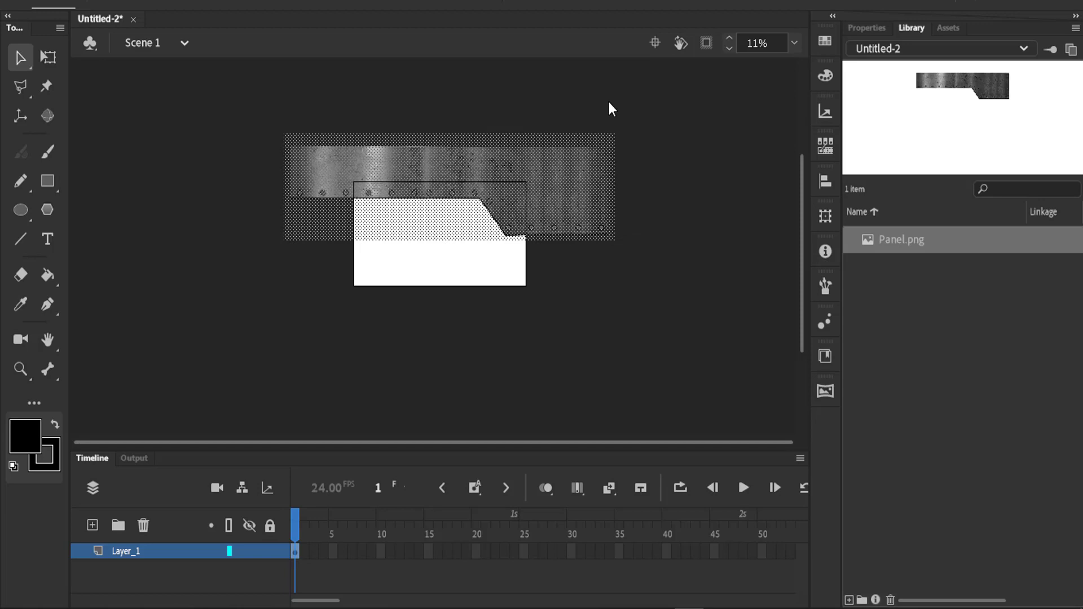
Enter the Panel Animation symbol for editing and duplicate its Layer_1
{"action": "left_click", "coordinate": [562, 205]}
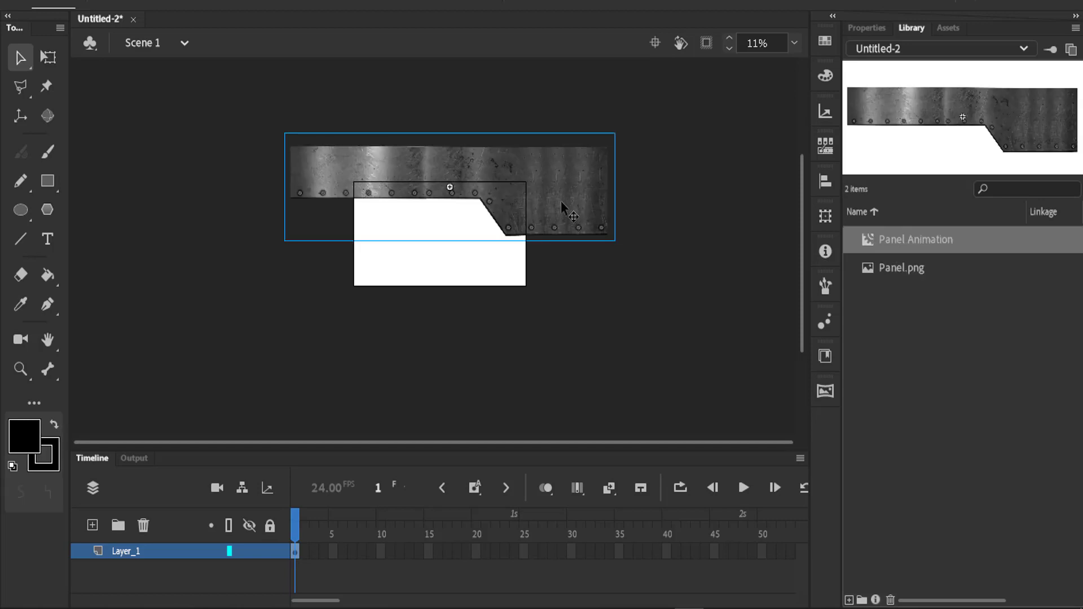
{"action": "double_click", "coordinate": [559, 186]}
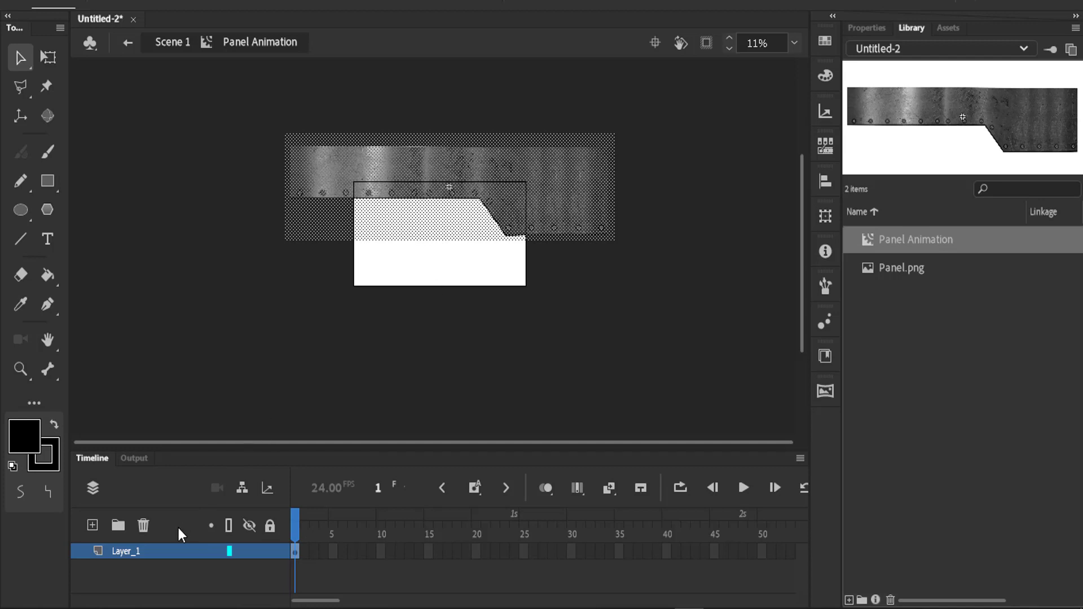
{"action": "right_click", "coordinate": [165, 550]}
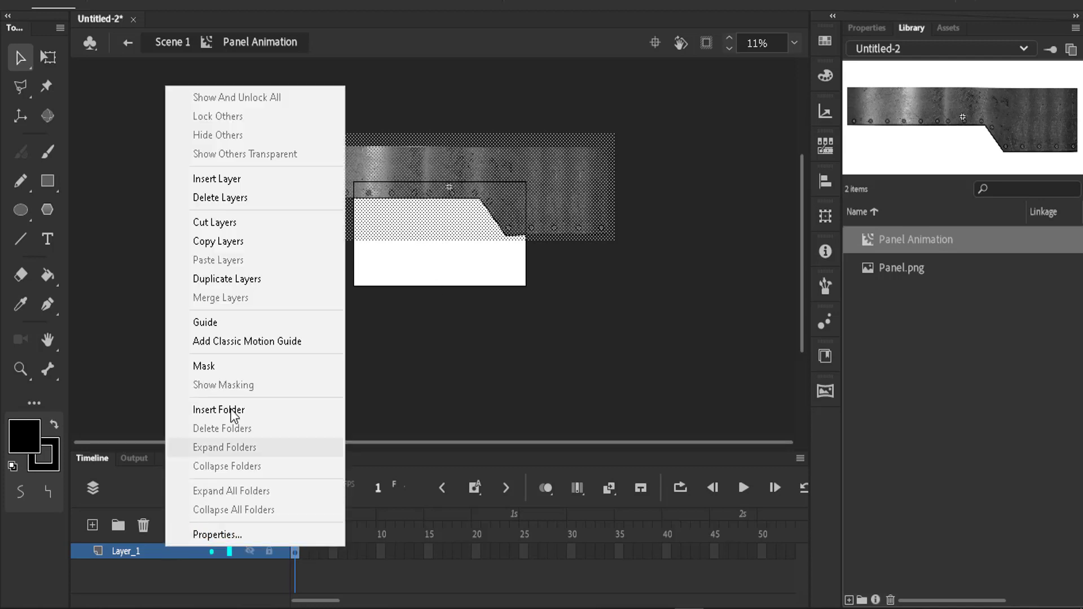
{"action": "left_click", "coordinate": [490, 216]}
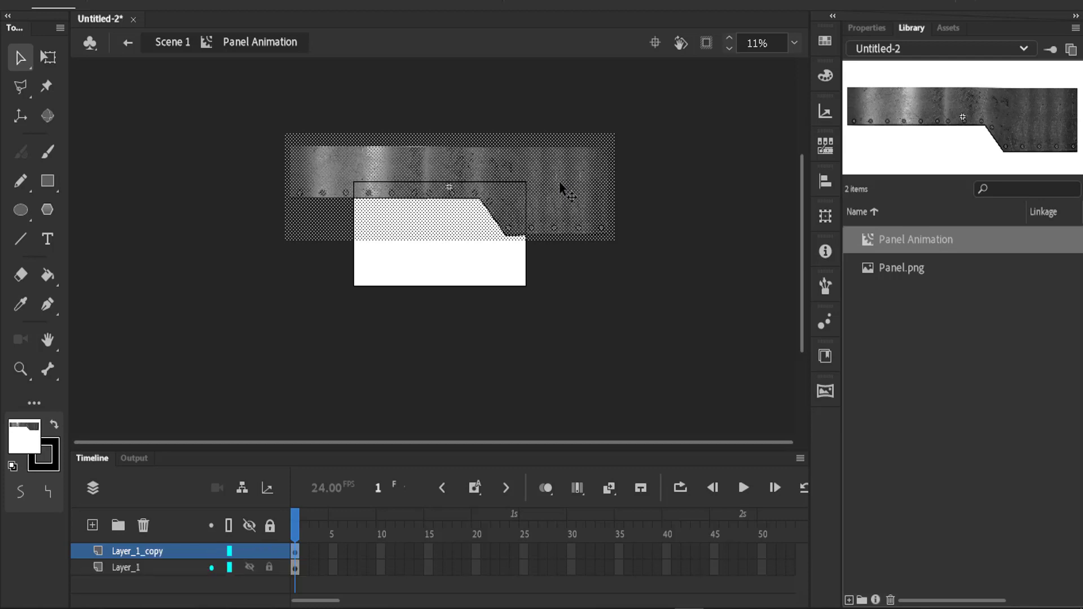
Flip the Layer_1_copy panel vertically and horizontally, and move it below the original panel, leaving a gap between them
{"action": "right_click", "coordinate": [560, 182]}
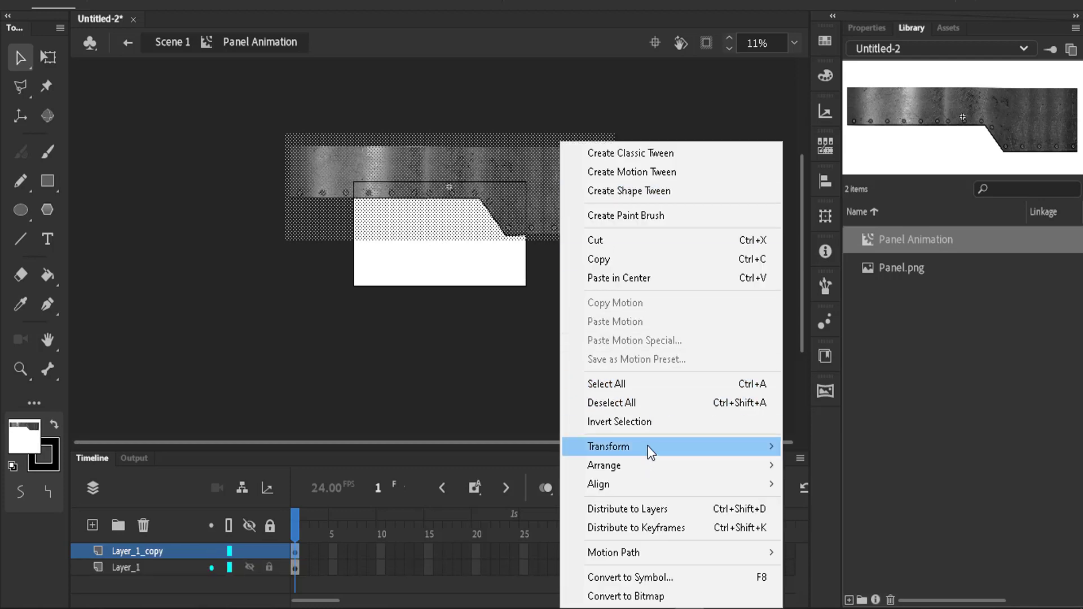
{"action": "mouse_move", "coordinate": [648, 446]}
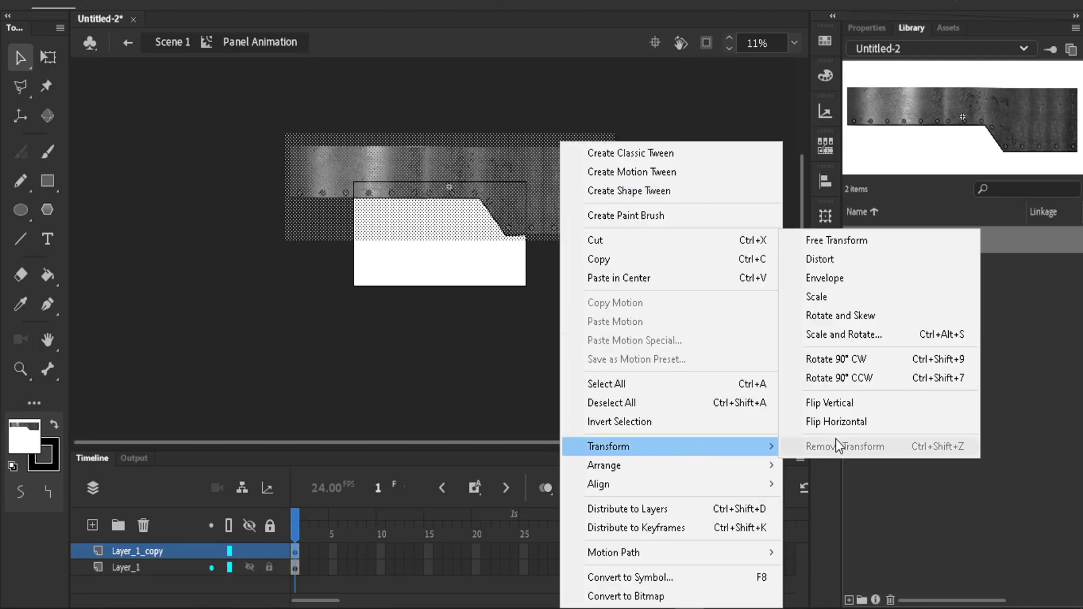
{"action": "left_click", "coordinate": [858, 409]}
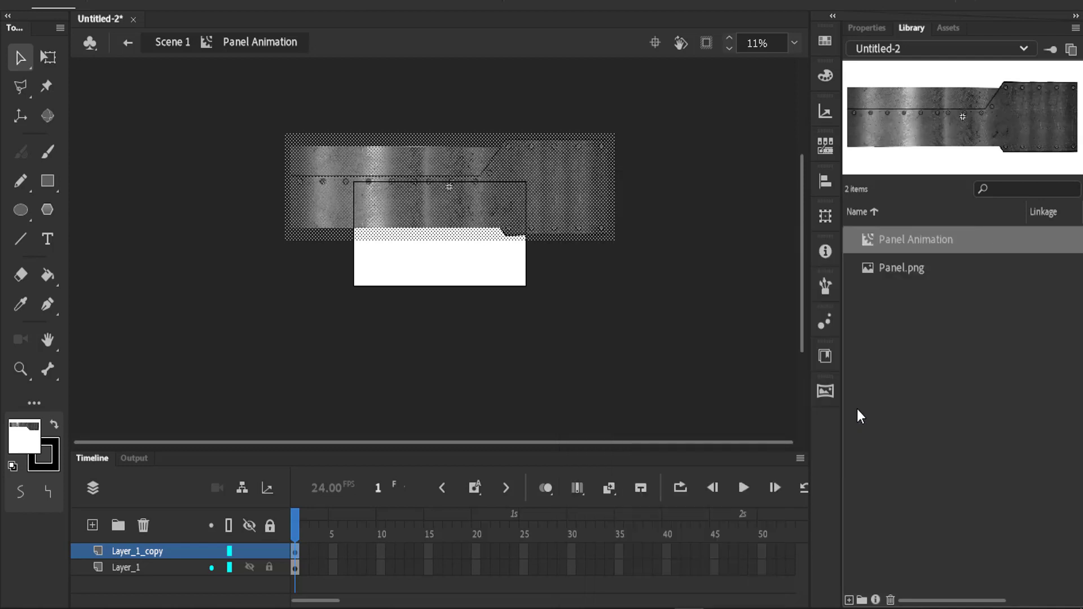
{"action": "right_click", "coordinate": [561, 211]}
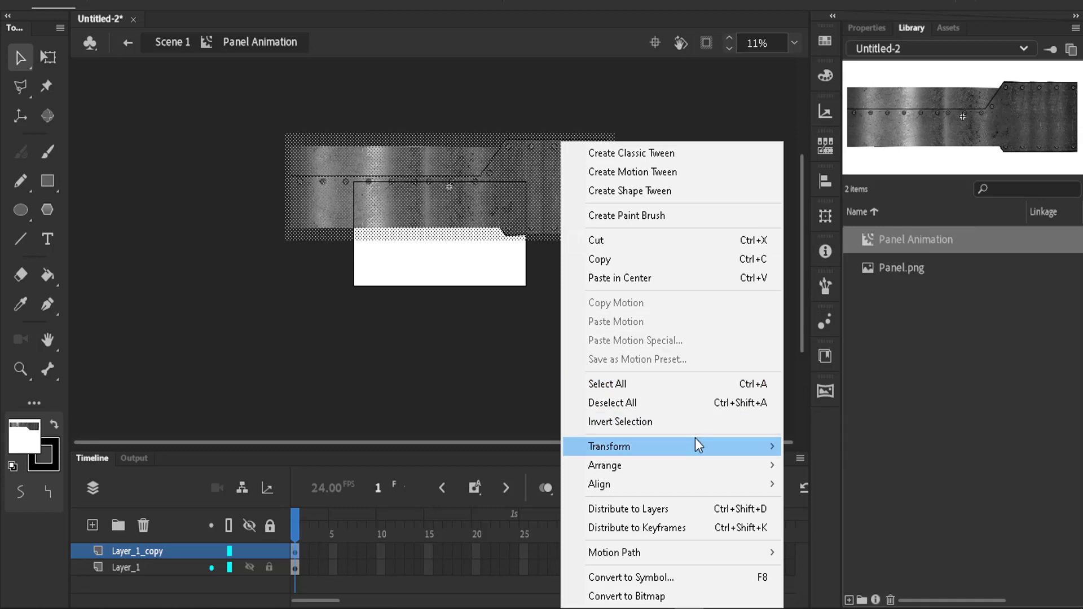
{"action": "mouse_move", "coordinate": [746, 446]}
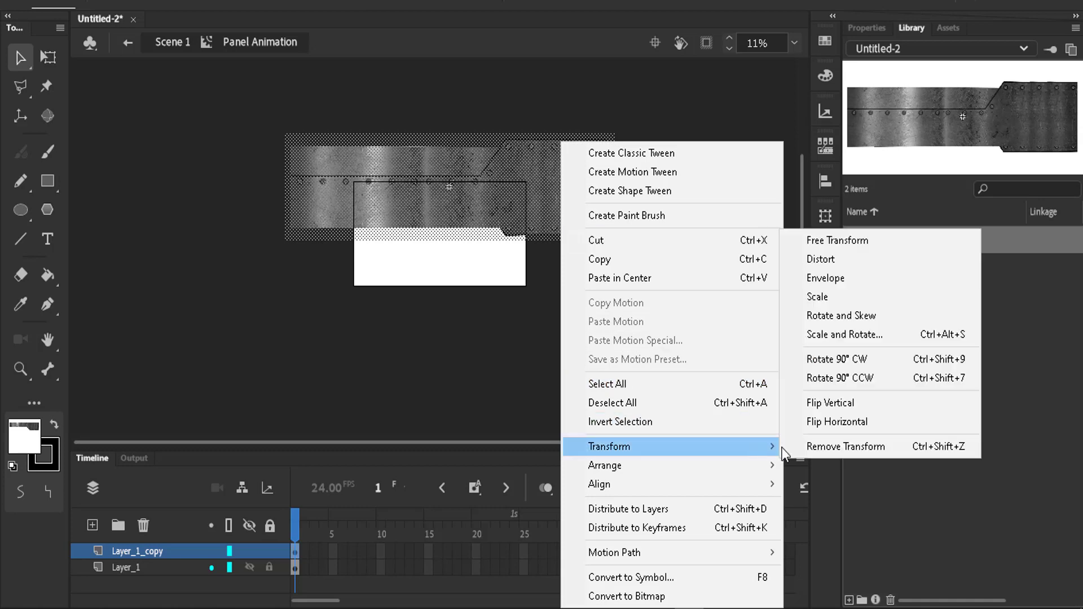
{"action": "left_click", "coordinate": [827, 427]}
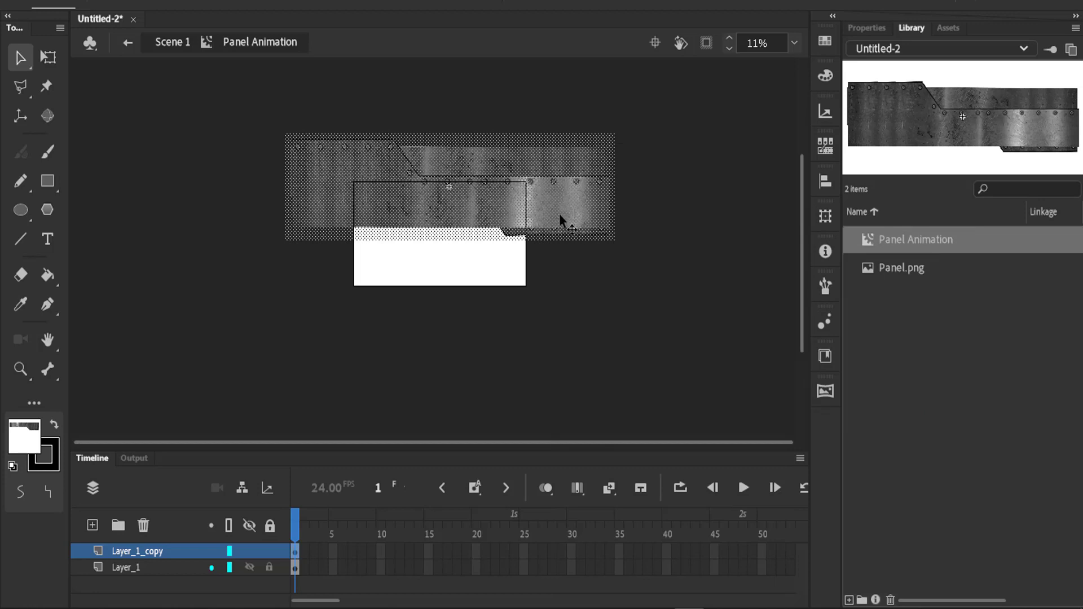
{"action": "left_click_drag", "start_coordinate": [559, 213], "coordinate": [550, 338]}
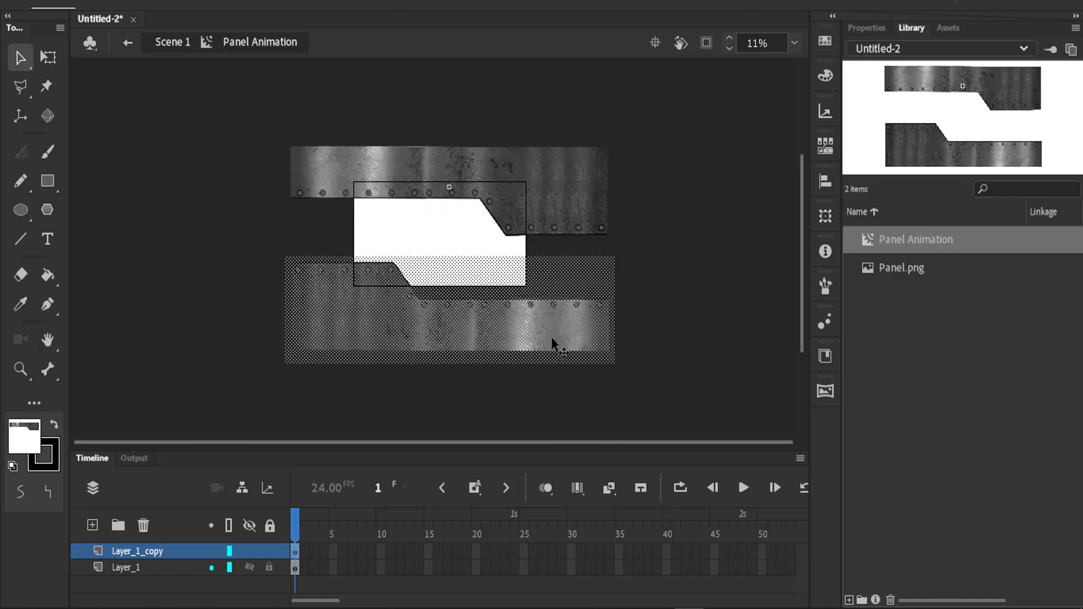
Move Layer_1 above Layer_1_copy in the layer order and rename it Upper_Panel
{"action": "left_click_drag", "start_coordinate": [143, 565], "coordinate": [164, 549]}
{"action": "double_click", "coordinate": [131, 550]}
{"action": "type", "text": "Upper"}
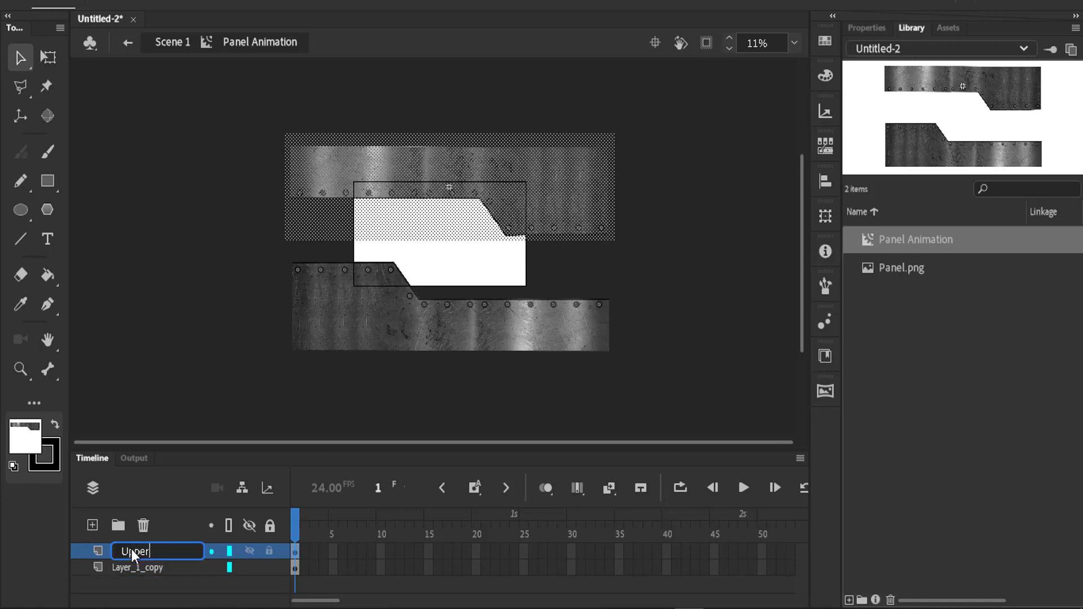
{"action": "type", "text": "_Panel"}
Rename Layer_1_copy, which holds the flipped panel, as Lower_Pannel
{"action": "left_click", "coordinate": [140, 570]}
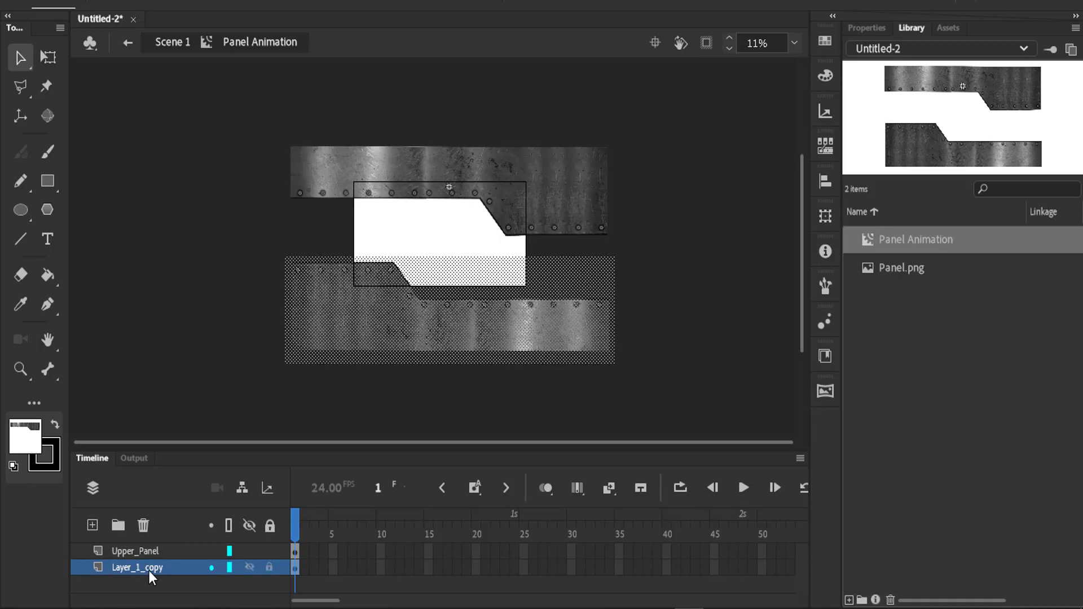
{"action": "double_click", "coordinate": [149, 571]}
{"action": "type", "text": "Low"}
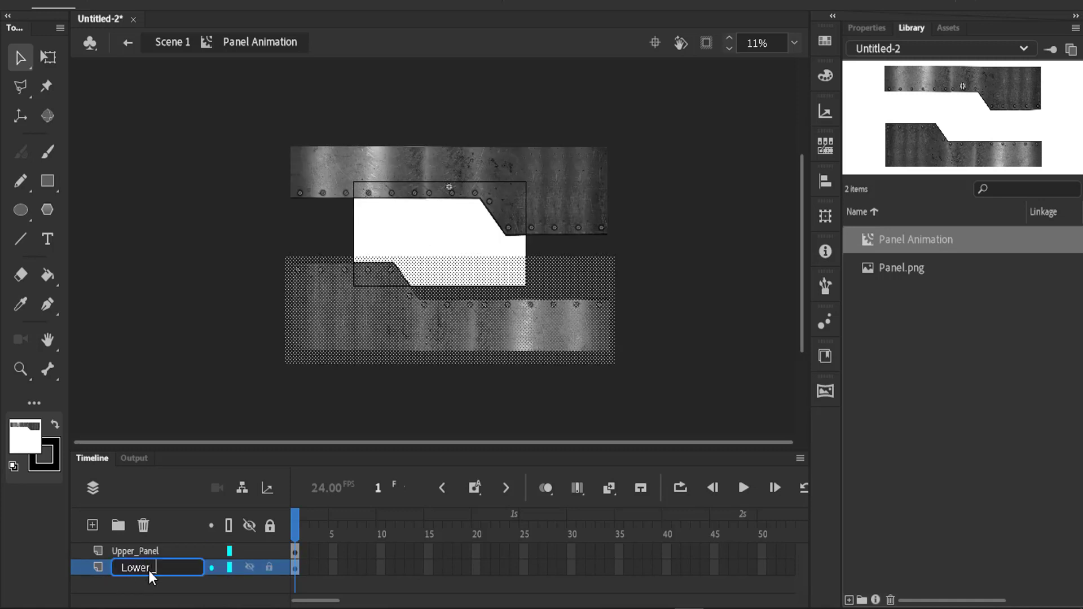
{"action": "type", "text": "er_Pannel"}
{"action": "key", "text": "Return"}
Shift both panels slightly upward so that their long inner edges line up with the upper and lower stage borders
{"action": "left_click", "coordinate": [573, 192]}
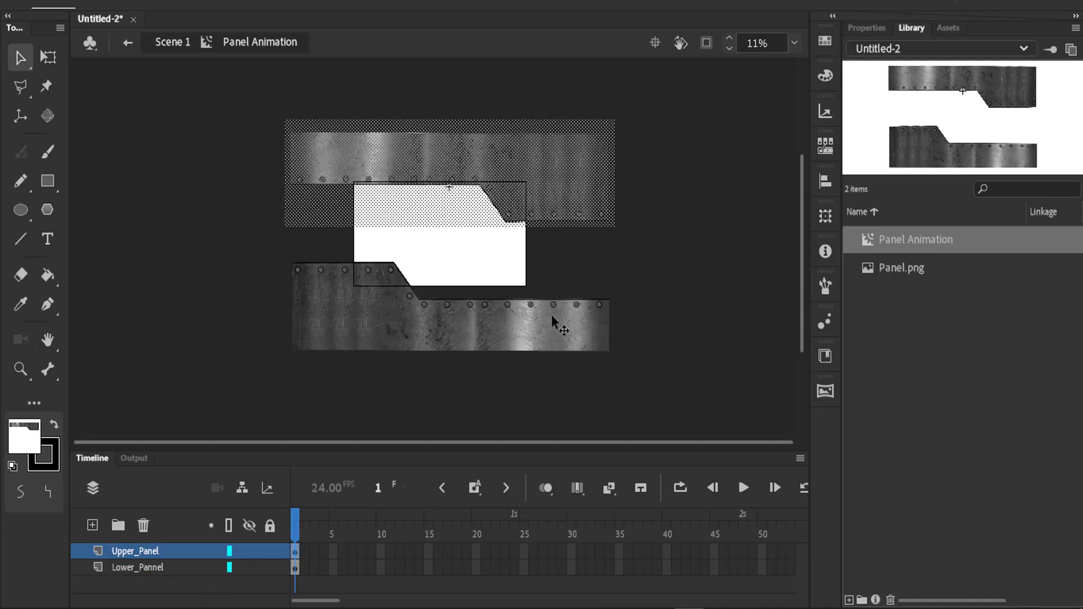
{"action": "mouse_move", "coordinate": [548, 316]}
{"action": "left_mouse_down"}
{"action": "mouse_move", "coordinate": [519, 307]}
{"action": "mouse_move", "coordinate": [545, 308]}
{"action": "left_mouse_up"}
{"action": "left_click", "coordinate": [725, 310]}
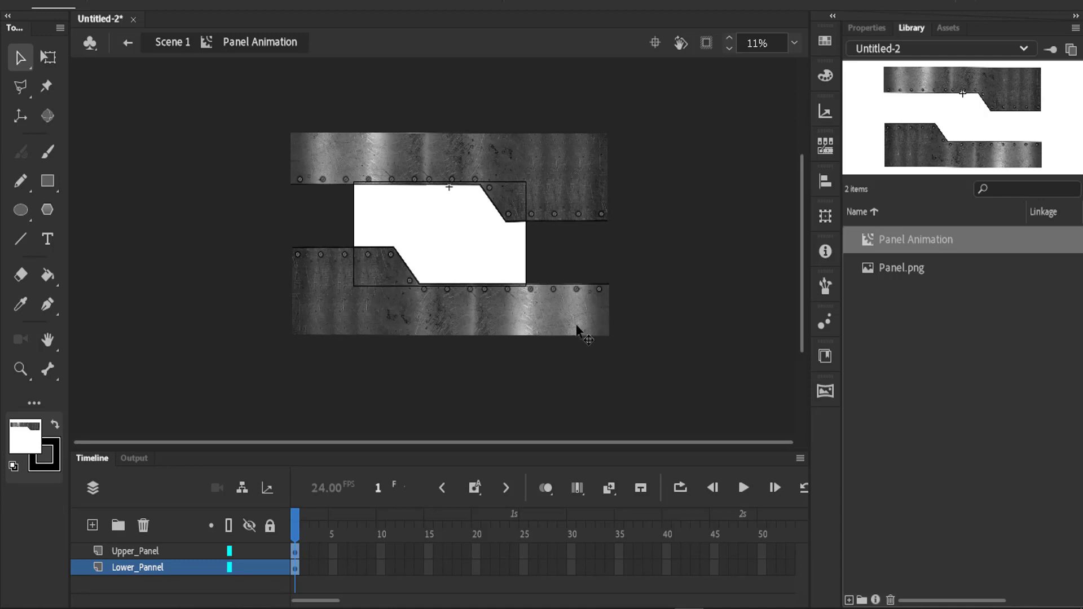
Convert the artwork on the Upper_Panel layer to a Movie Clip symbol named Upper_Panel
{"action": "left_click", "coordinate": [117, 551]}
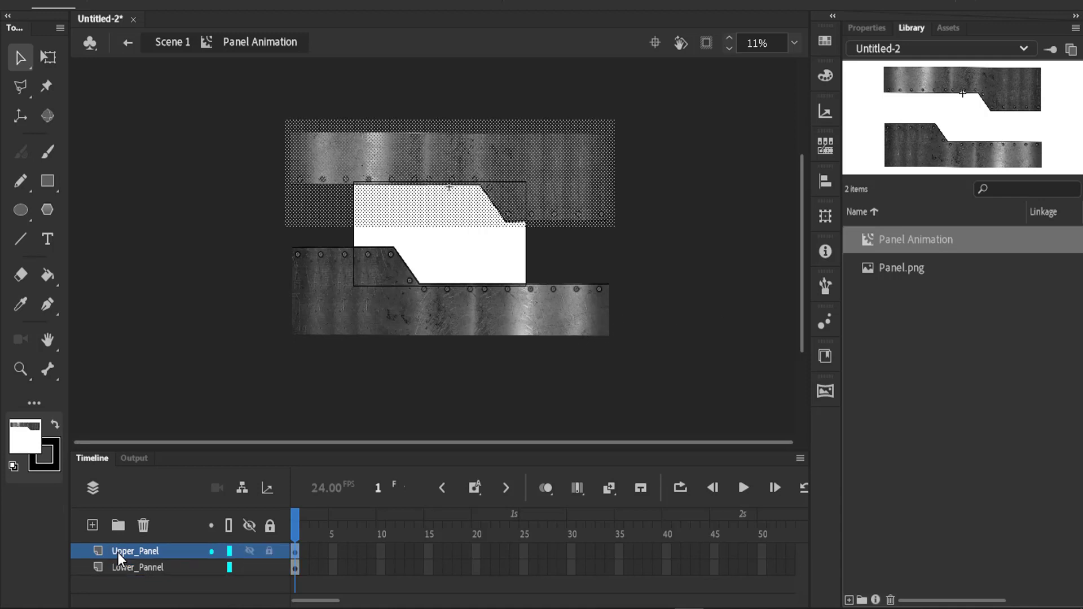
{"action": "key", "text": "F8"}
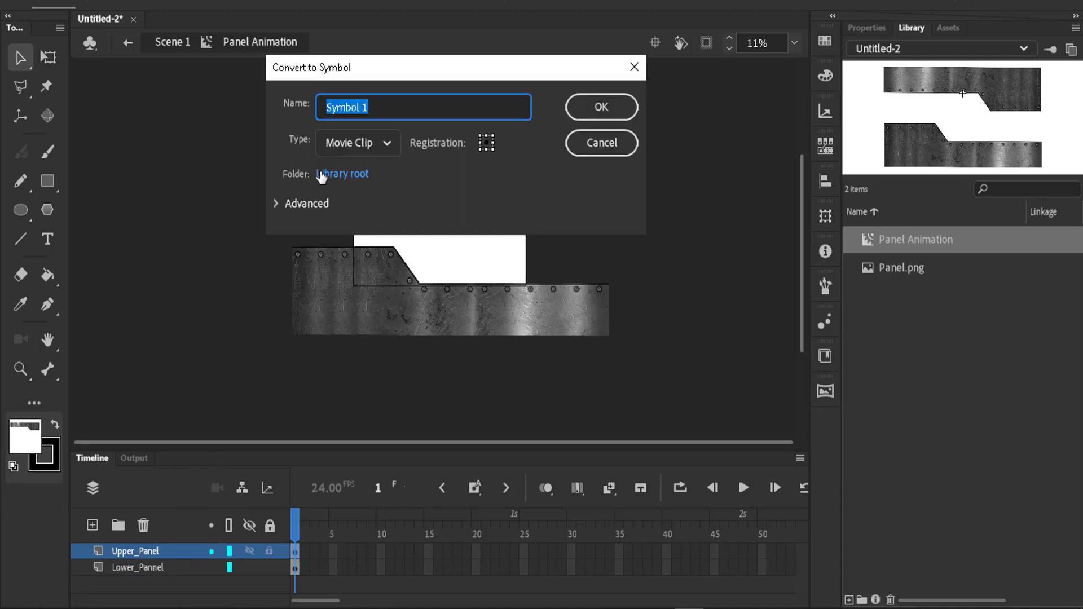
{"action": "type", "text": "Upper"}
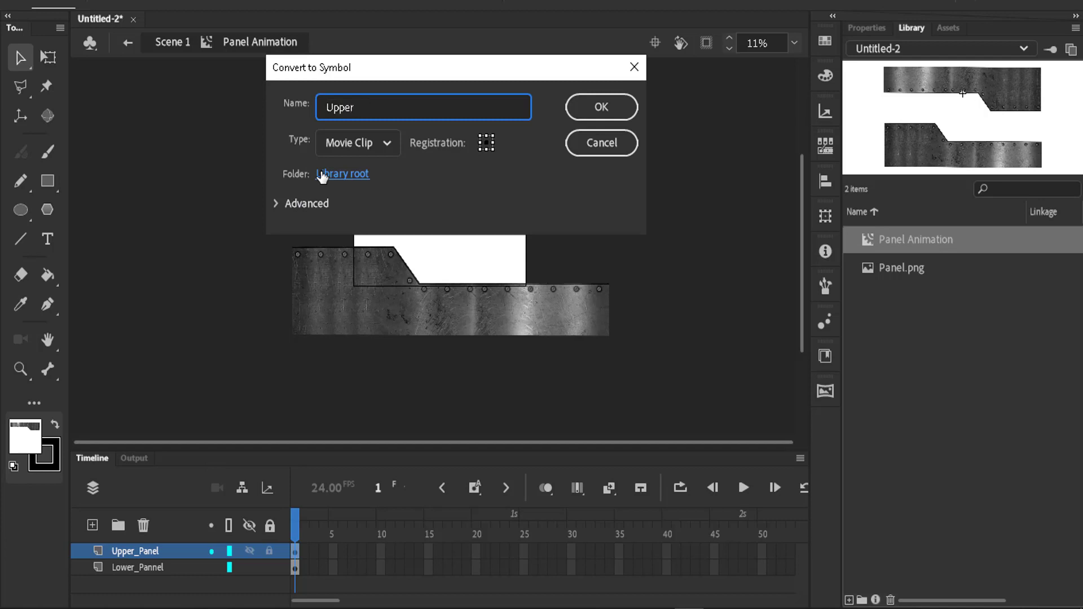
{"action": "type", "text": "_Panel"}
{"action": "left_click", "coordinate": [614, 105]}
Convert the artwork on the Lower_Pannel layer to a Movie Clip symbol named Lower_Panel
{"action": "left_click", "coordinate": [145, 568]}
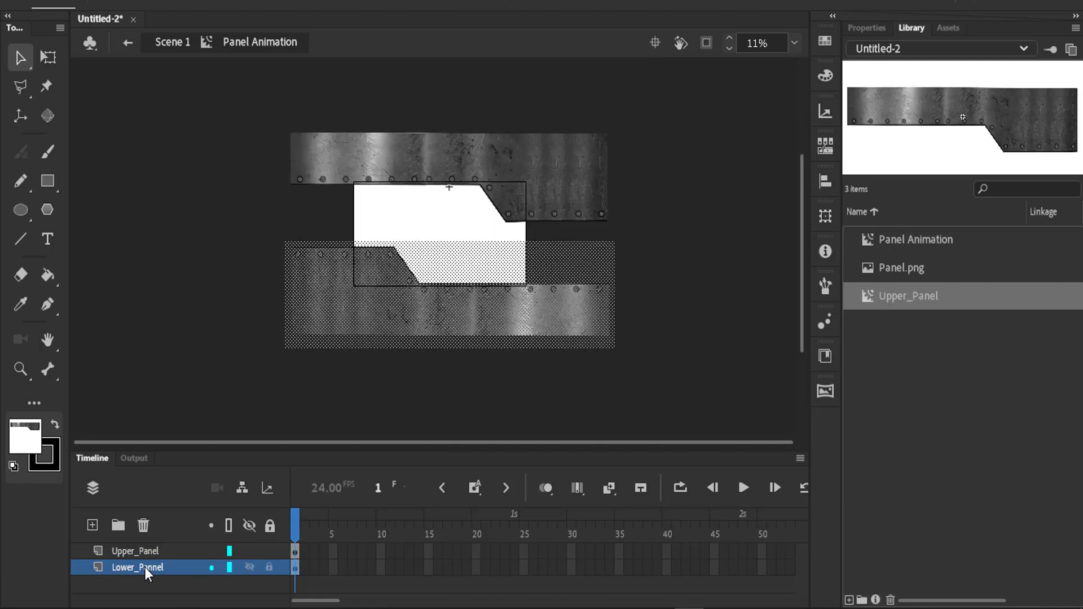
{"action": "key", "text": "F8"}
{"action": "type", "text": "Lower Panel"}
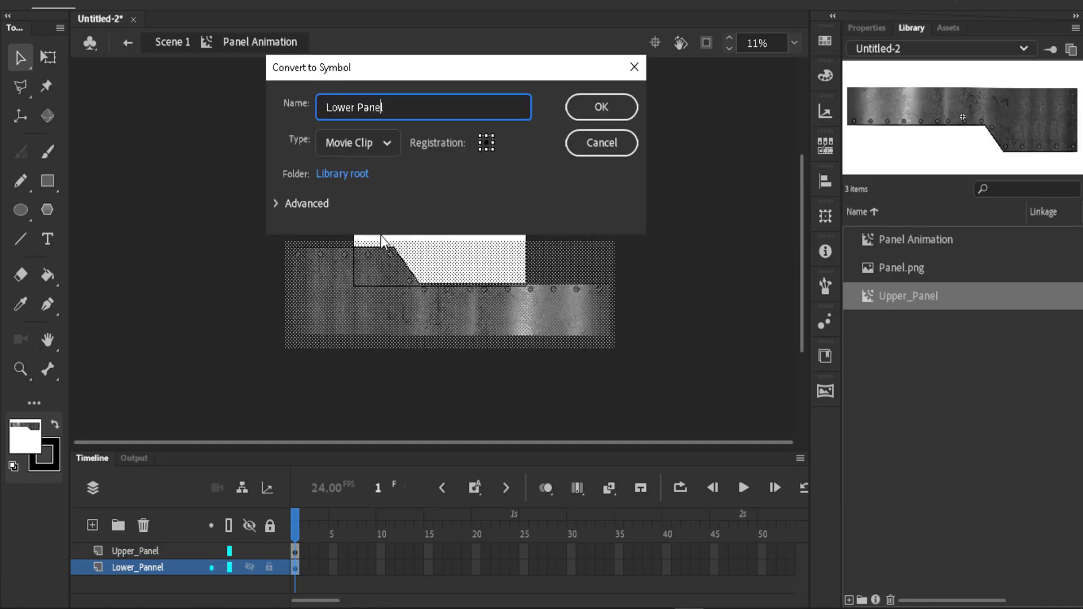
{"action": "key", "text": "Left"}
{"action": "key", "text": "Left"}
{"action": "key", "text": "Left"}
{"action": "key", "text": "Left"}
{"action": "key", "text": "BackSpace"}
{"action": "type", "text": "_"}
{"action": "left_click", "coordinate": [622, 106]}
Add a new layer and place it between Upper_Panel and Lower_Pannel
{"action": "left_click", "coordinate": [525, 144]}
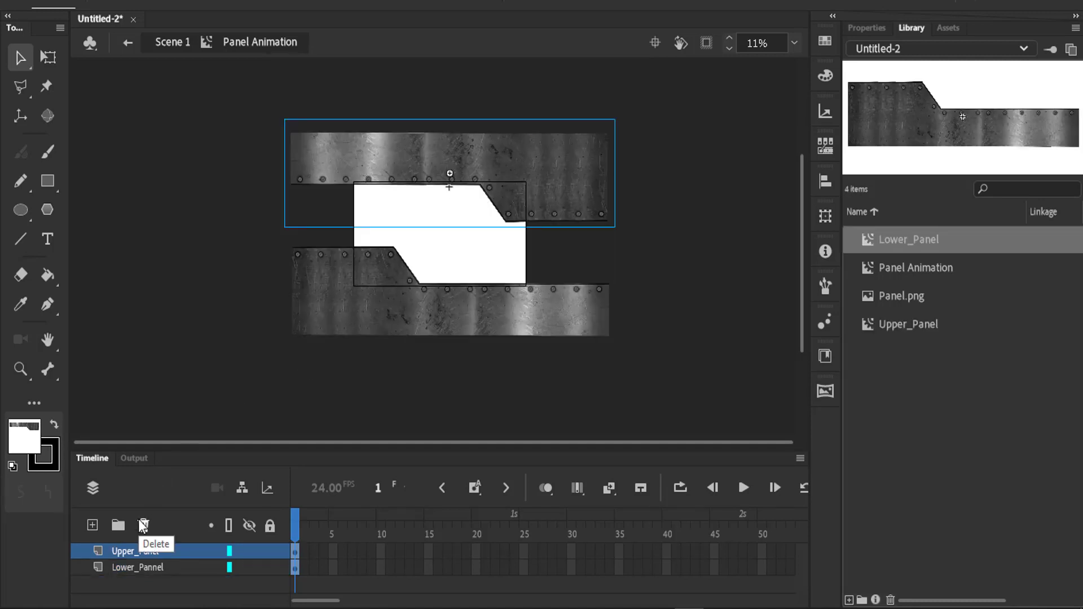
{"action": "left_click", "coordinate": [129, 588]}
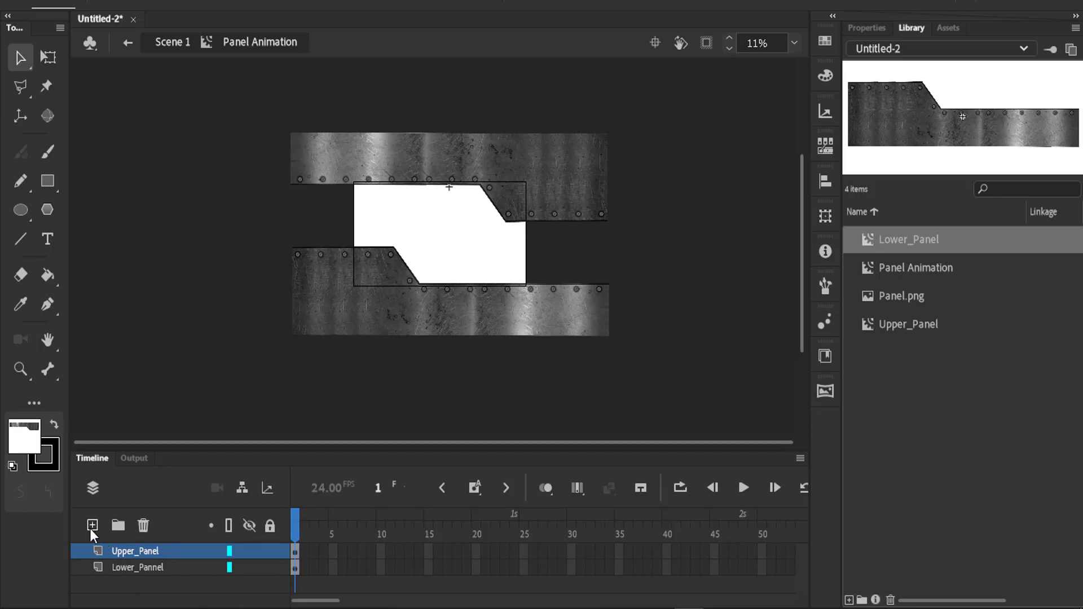
{"action": "left_click", "coordinate": [92, 525]}
{"action": "left_click_drag", "start_coordinate": [126, 553], "coordinate": [144, 570]}
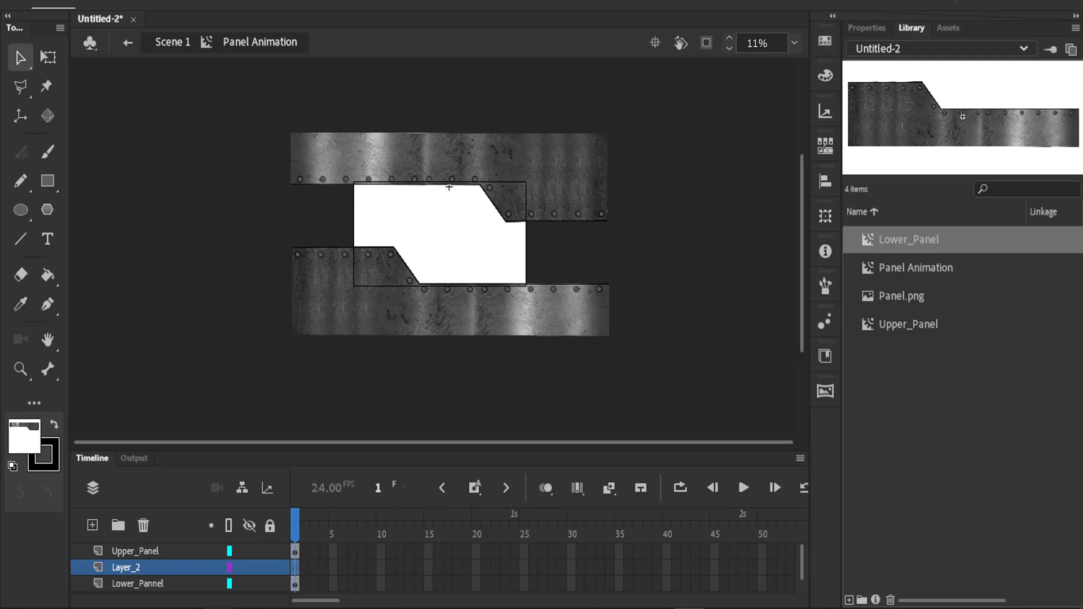
Switch to File Explorer and import the BG image from the Mograph in Adobe Animate CC folder into Animate's library
{"action": "key", "text": "alt+Tab"}
{"action": "left_click", "coordinate": [304, 237]}
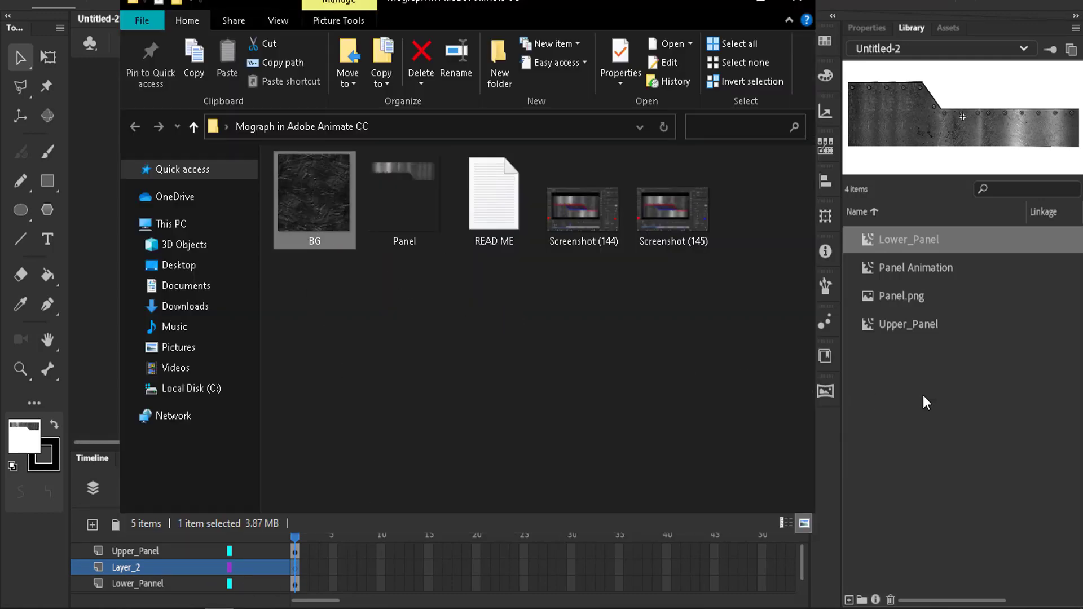
{"action": "left_click_drag", "start_coordinate": [926, 402], "coordinate": [967, 389]}
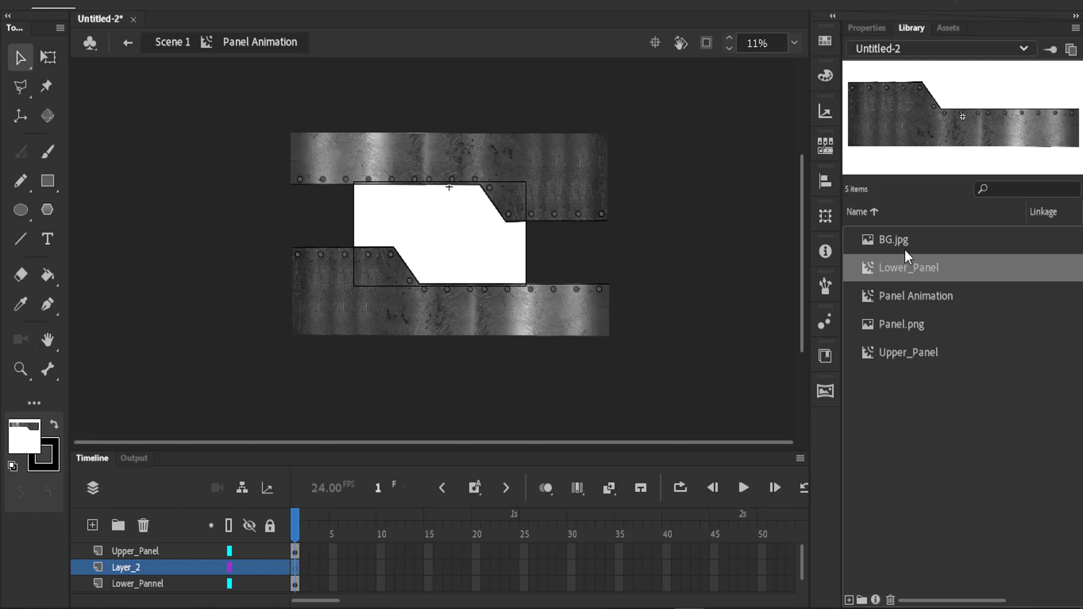
Place BG.jpg over the stage on Layer_2 and move that layer beneath both panel layers
{"action": "left_click_drag", "start_coordinate": [905, 250], "coordinate": [444, 249]}
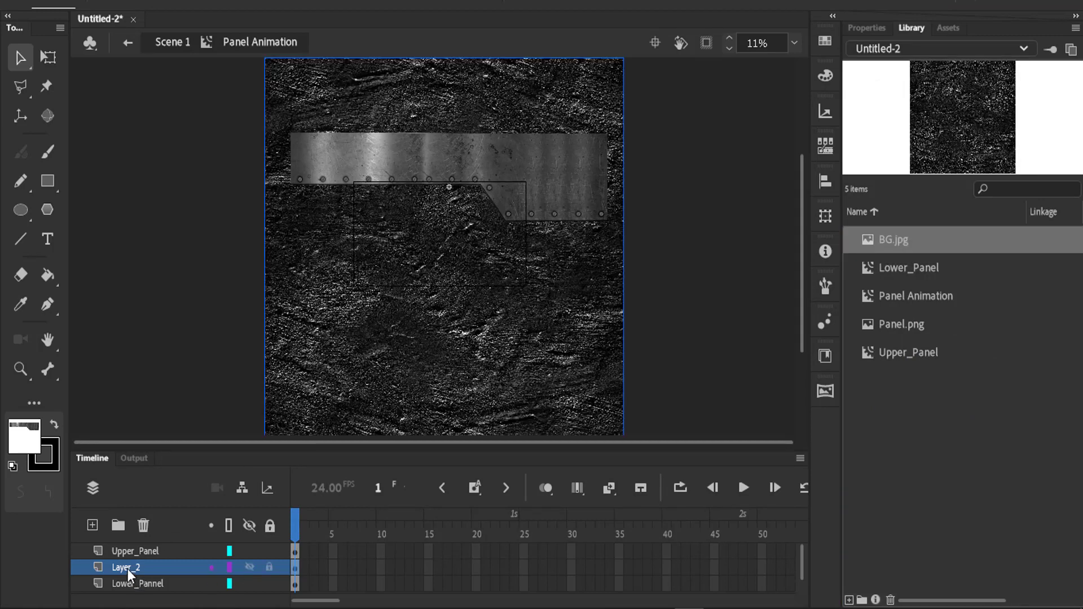
{"action": "left_click_drag", "start_coordinate": [131, 570], "coordinate": [165, 592]}
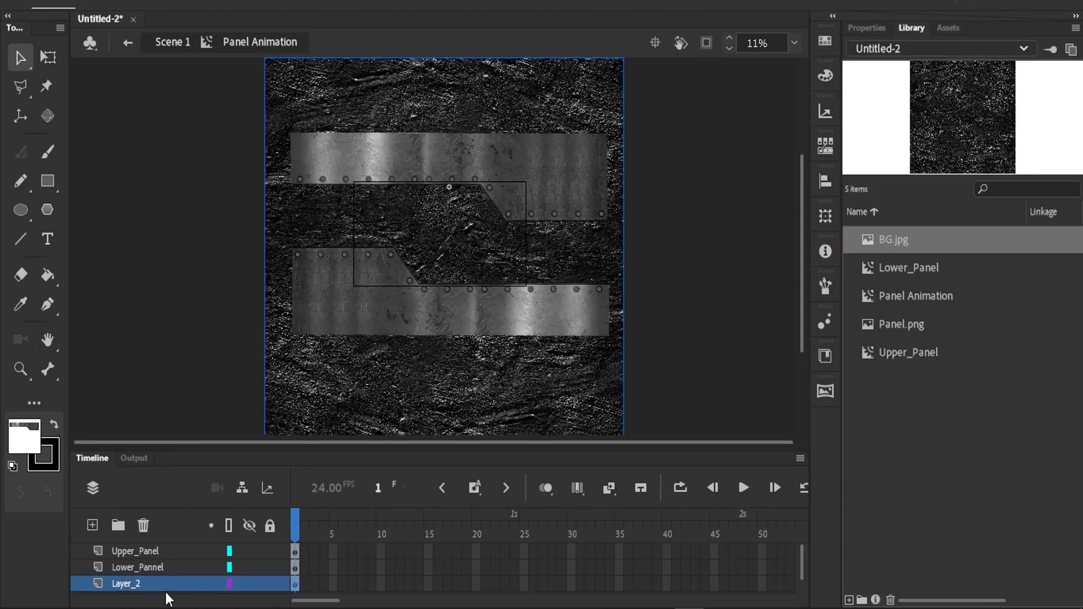
Scale the background image down proportionally until it is slightly wider than the stage, and rename its layer BG
{"action": "left_click", "coordinate": [48, 56]}
{"action": "left_click_drag", "start_coordinate": [625, 58], "coordinate": [545, 113]}
{"action": "double_click", "coordinate": [134, 584]}
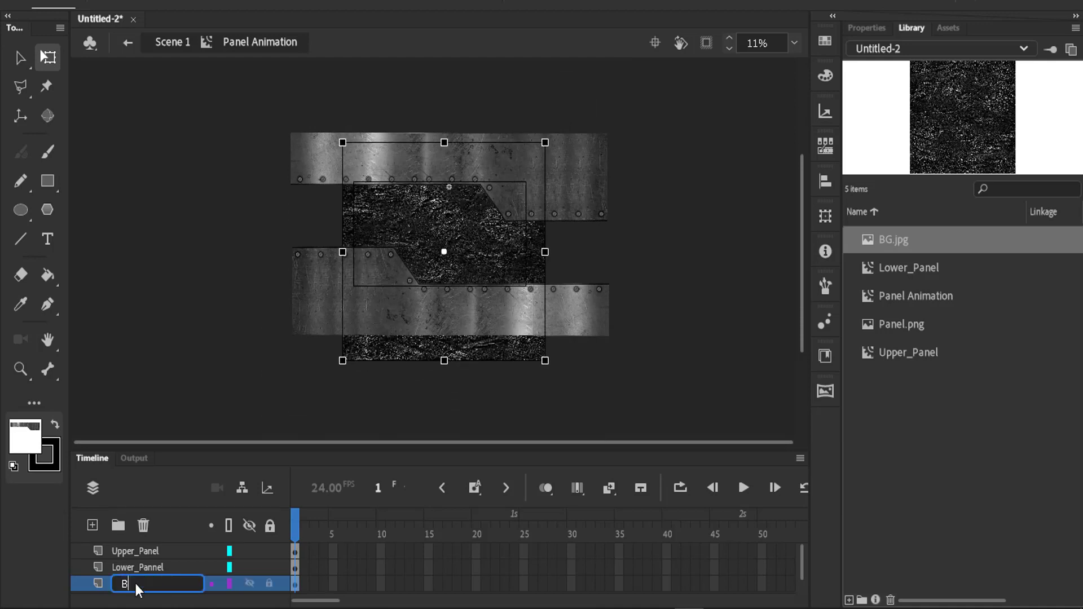
{"action": "left_click", "coordinate": [672, 381]}
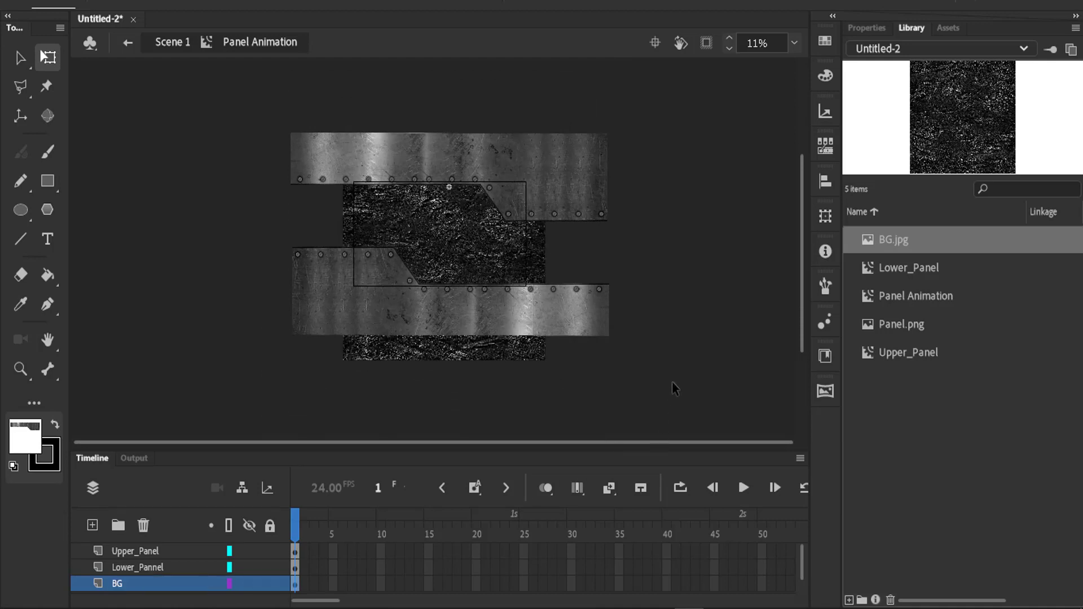
Add a Glow filter to the Upper_Panel instance with Blur X and Blur Y set to 165
{"action": "left_click", "coordinate": [446, 206]}
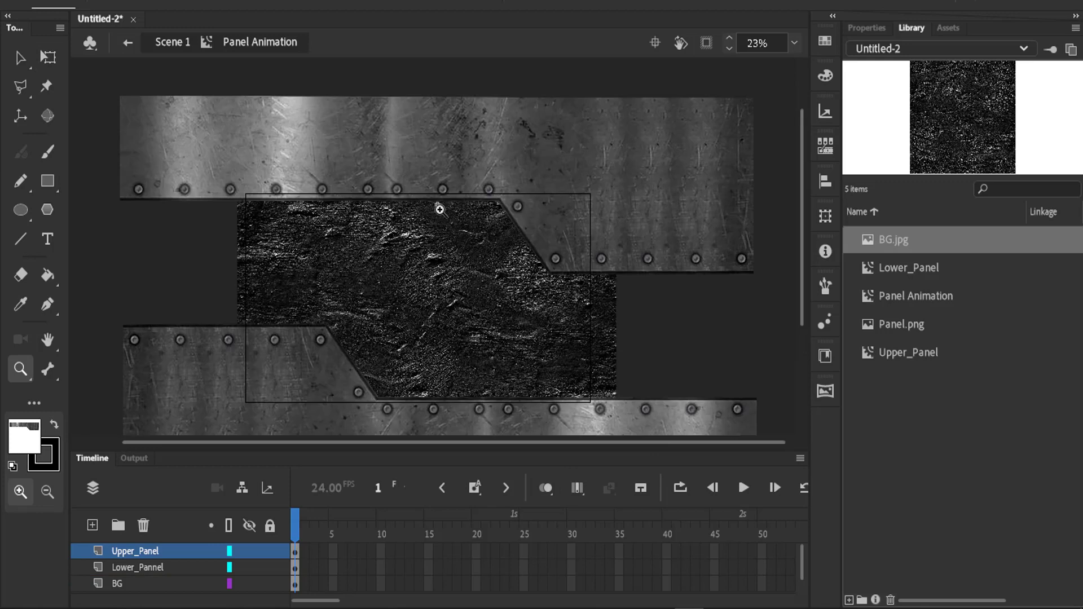
{"action": "mouse_move", "coordinate": [439, 281]}
{"action": "left_mouse_down"}
{"action": "mouse_move", "coordinate": [445, 244]}
{"action": "mouse_move", "coordinate": [435, 242]}
{"action": "mouse_move", "coordinate": [423, 282]}
{"action": "left_mouse_up"}
{"action": "key", "text": "v"}
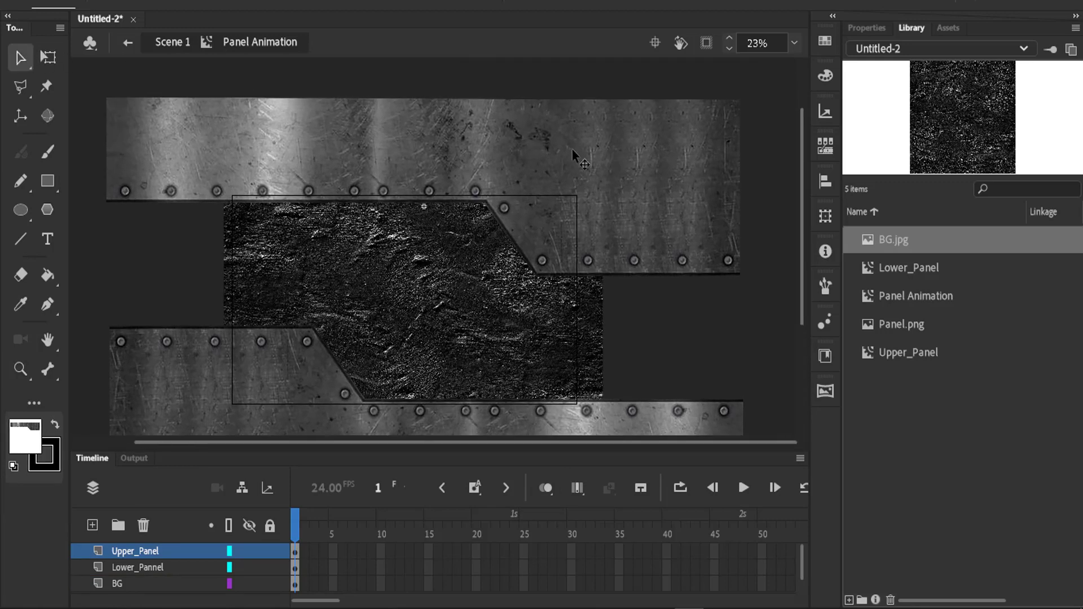
{"action": "left_click", "coordinate": [612, 154]}
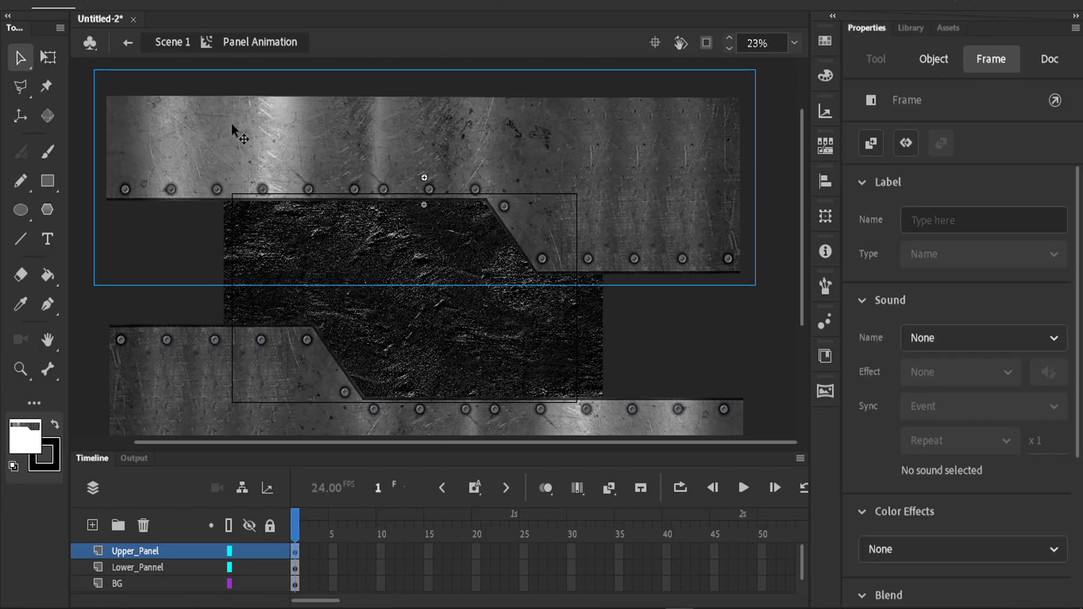
{"action": "left_click", "coordinate": [283, 131]}
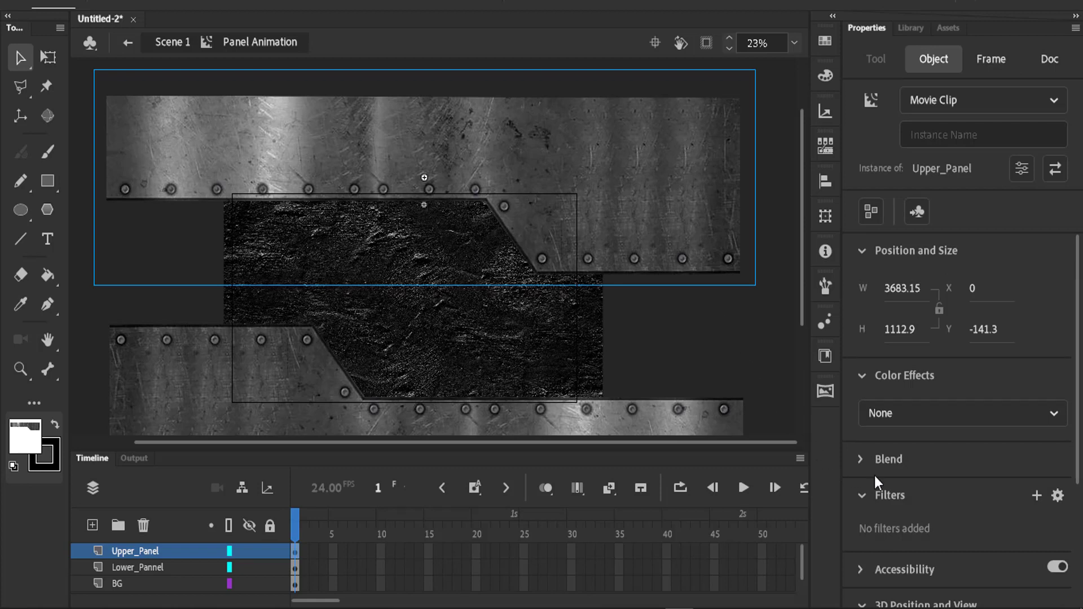
{"action": "left_click", "coordinate": [1038, 496]}
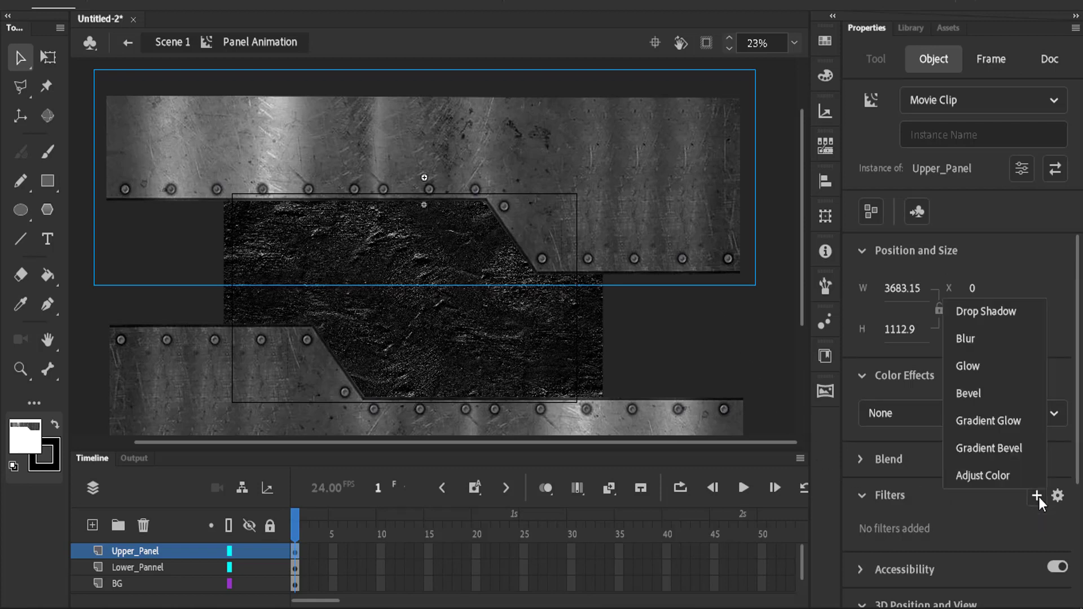
{"action": "left_click", "coordinate": [988, 372]}
{"action": "left_click_drag", "start_coordinate": [918, 491], "coordinate": [1030, 469]}
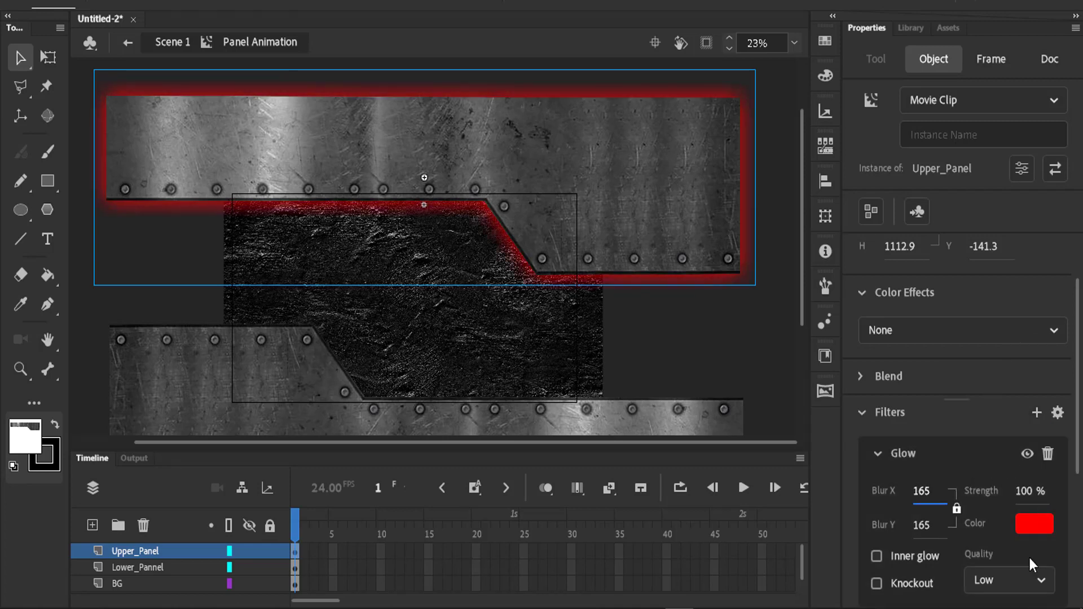
Set the upper panel's glow quality to High and its strength to 120%
{"action": "left_click", "coordinate": [1034, 580]}
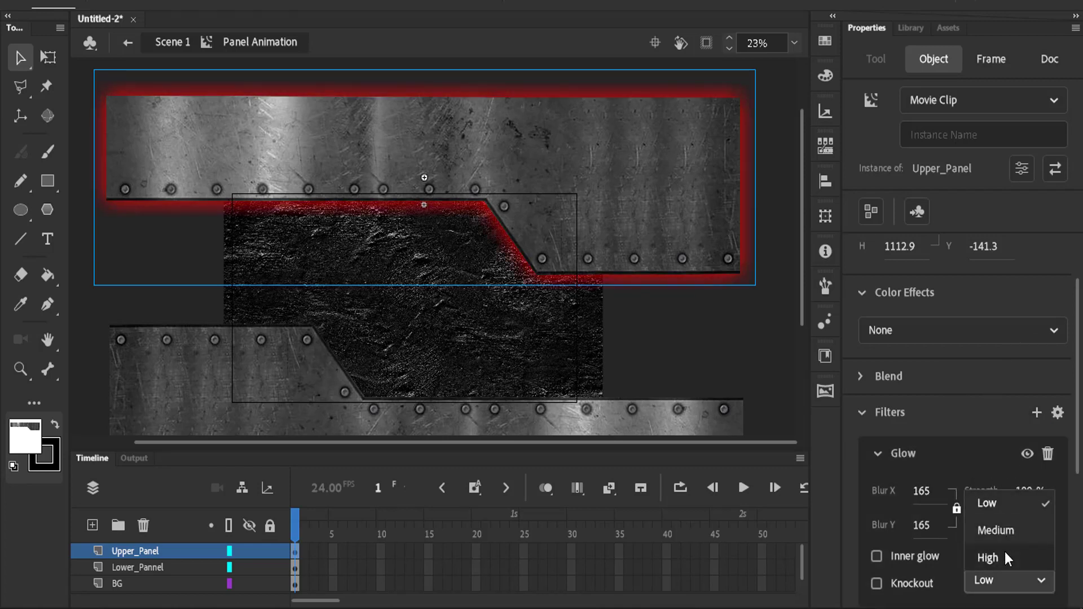
{"action": "left_click", "coordinate": [989, 556]}
{"action": "scroll", "coordinate": [1004, 552], "scroll_direction": "down", "scroll_amount": 2}
{"action": "left_click_drag", "start_coordinate": [1014, 419], "coordinate": [1031, 422]}
{"action": "type", "text": "1"}
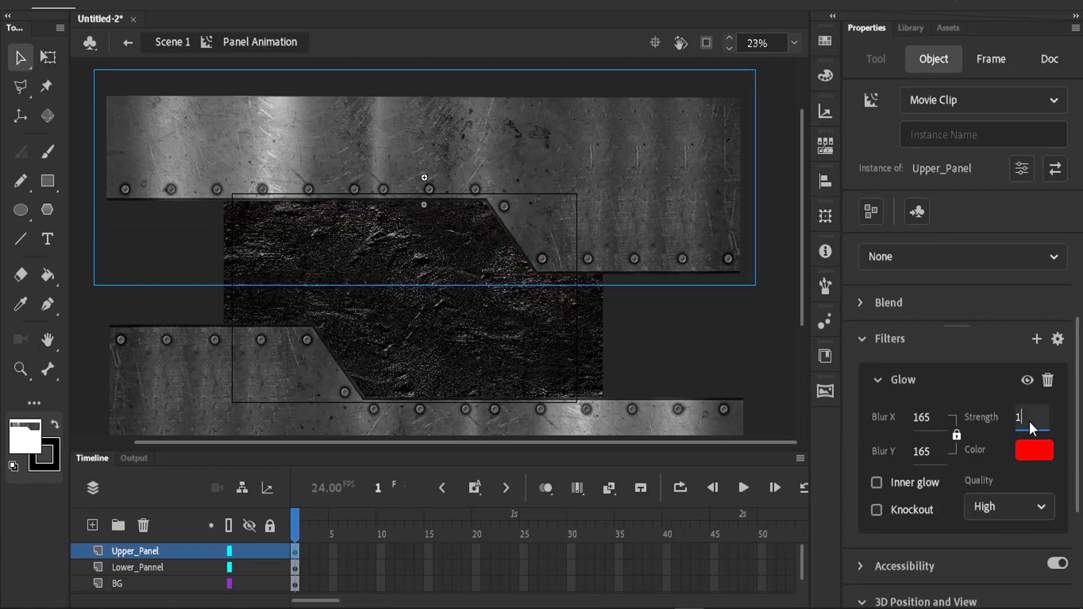
{"action": "type", "text": "20"}
{"action": "key", "text": "Return"}
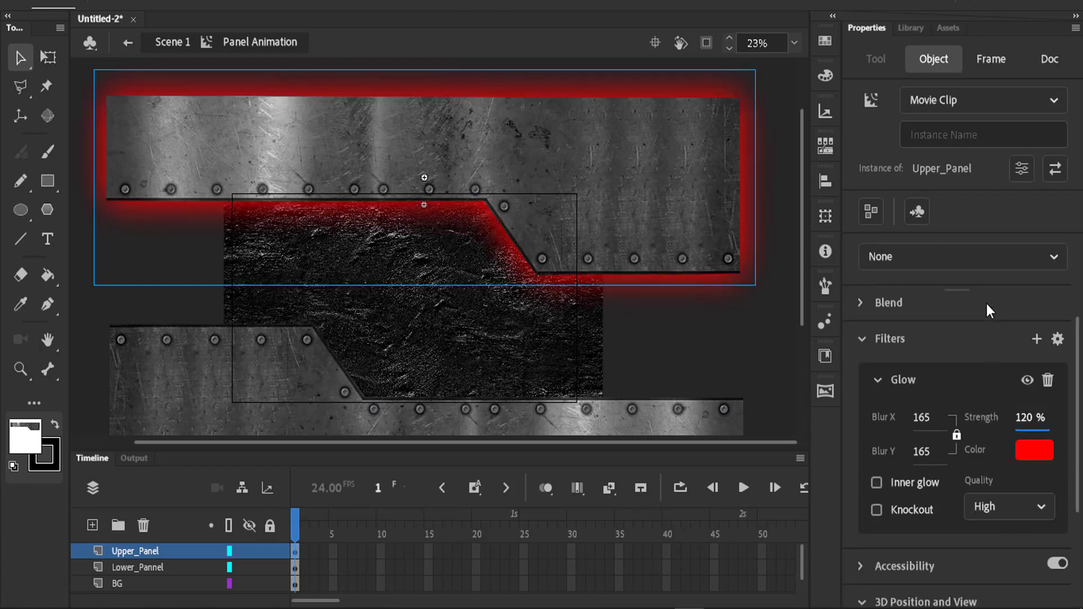
Add a Glow filter to the Lower_Panel instance and change its glow color to blue
{"action": "left_click", "coordinate": [228, 422]}
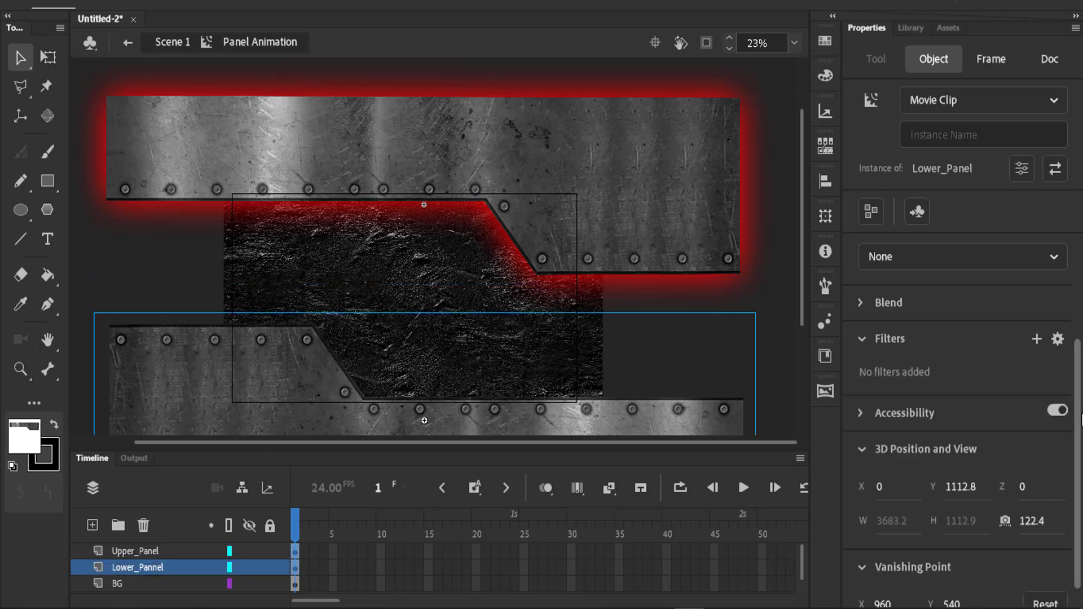
{"action": "scroll", "coordinate": [1081, 418], "scroll_direction": "down", "scroll_amount": 1}
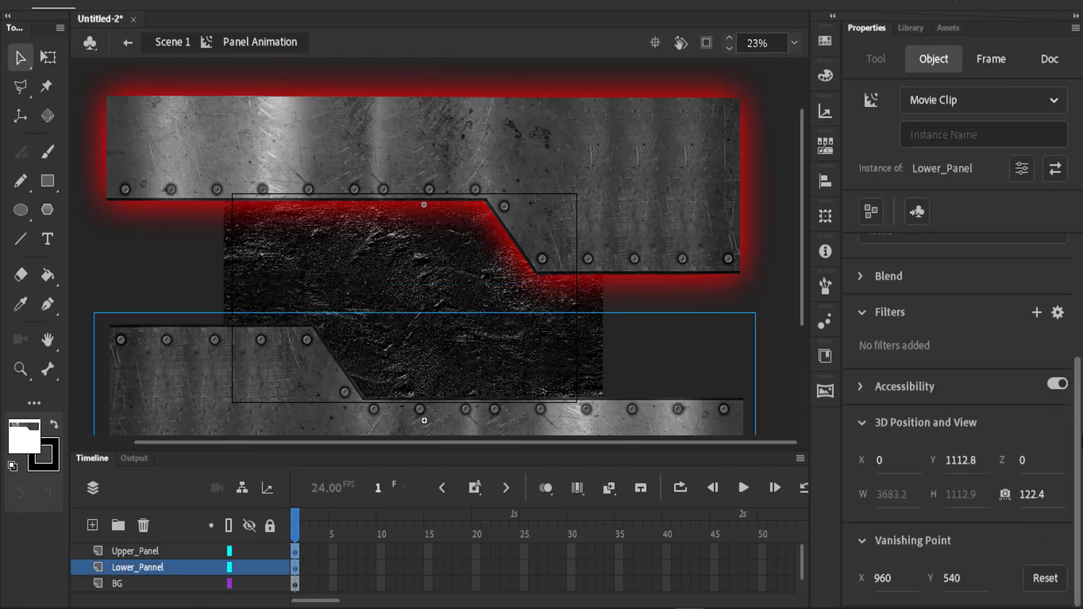
{"action": "scroll", "coordinate": [1081, 418], "scroll_direction": "up", "scroll_amount": 1}
{"action": "left_click", "coordinate": [1039, 339]}
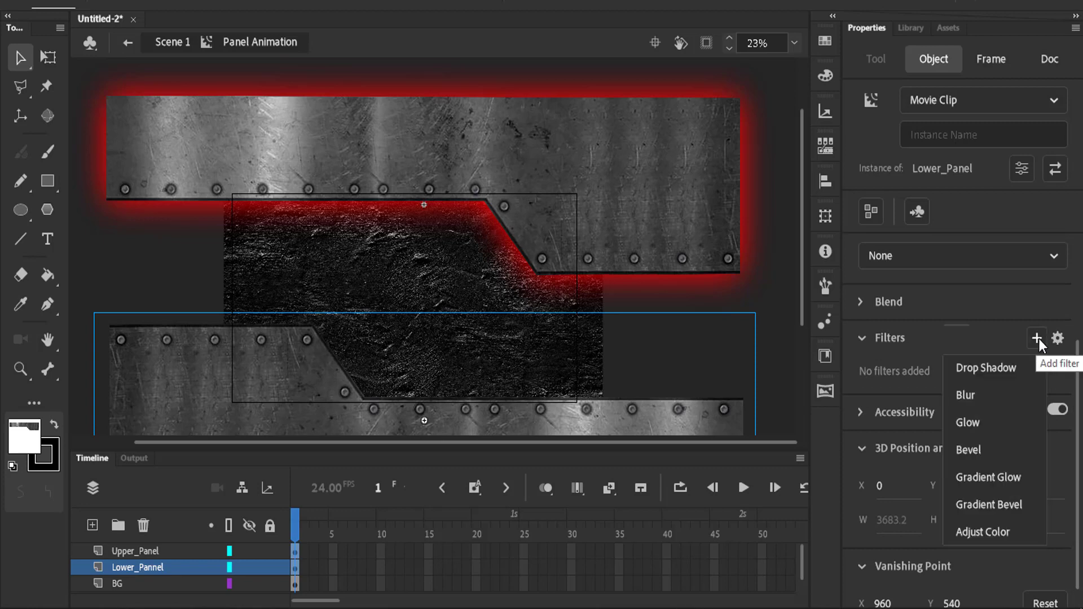
{"action": "left_click", "coordinate": [993, 420]}
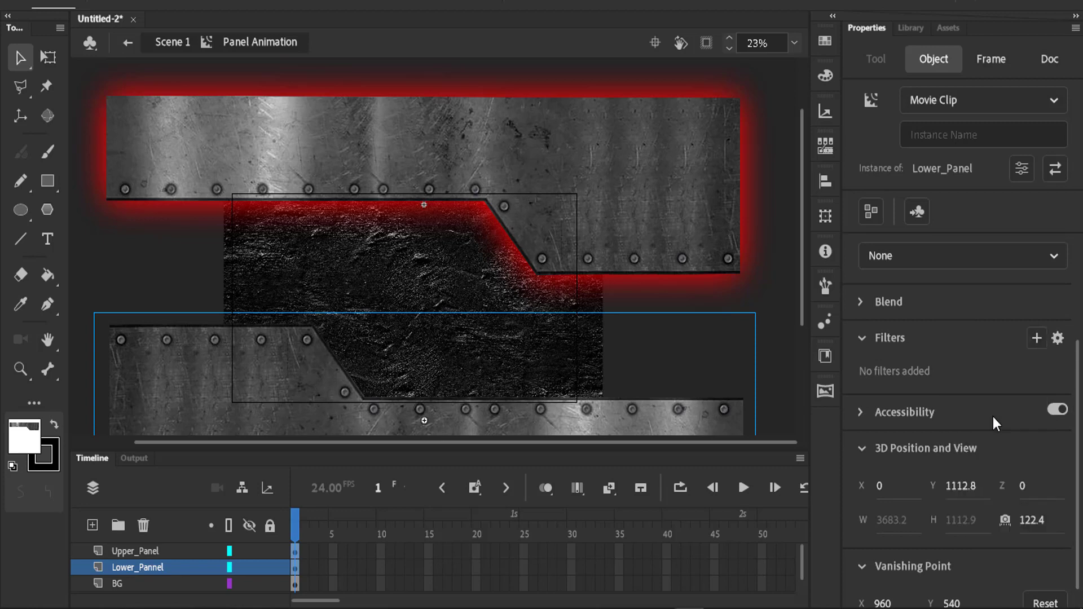
{"action": "left_click", "coordinate": [1032, 452]}
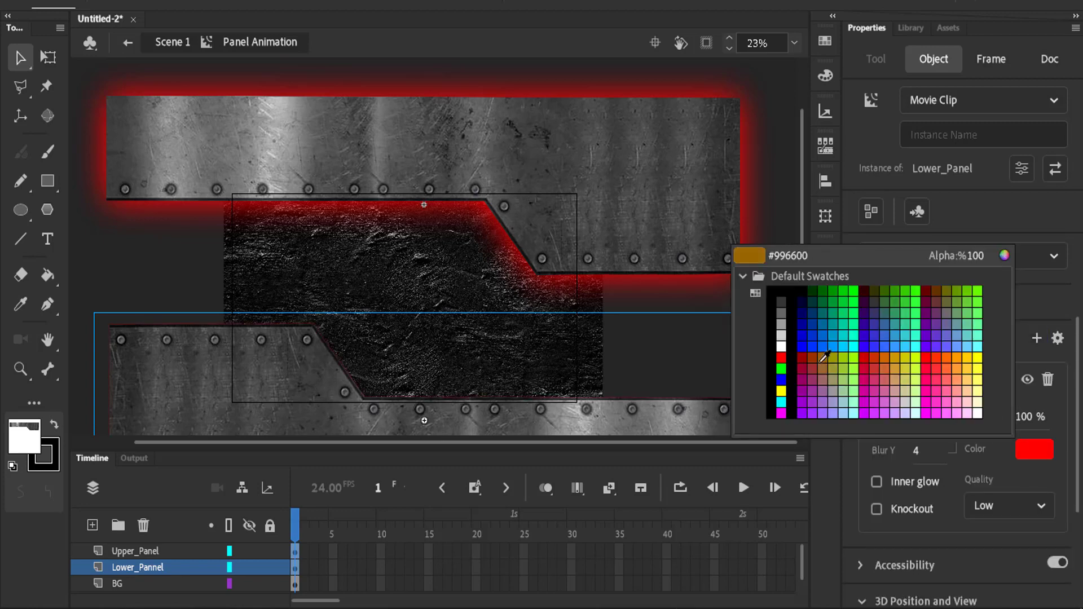
{"action": "left_click", "coordinate": [804, 334]}
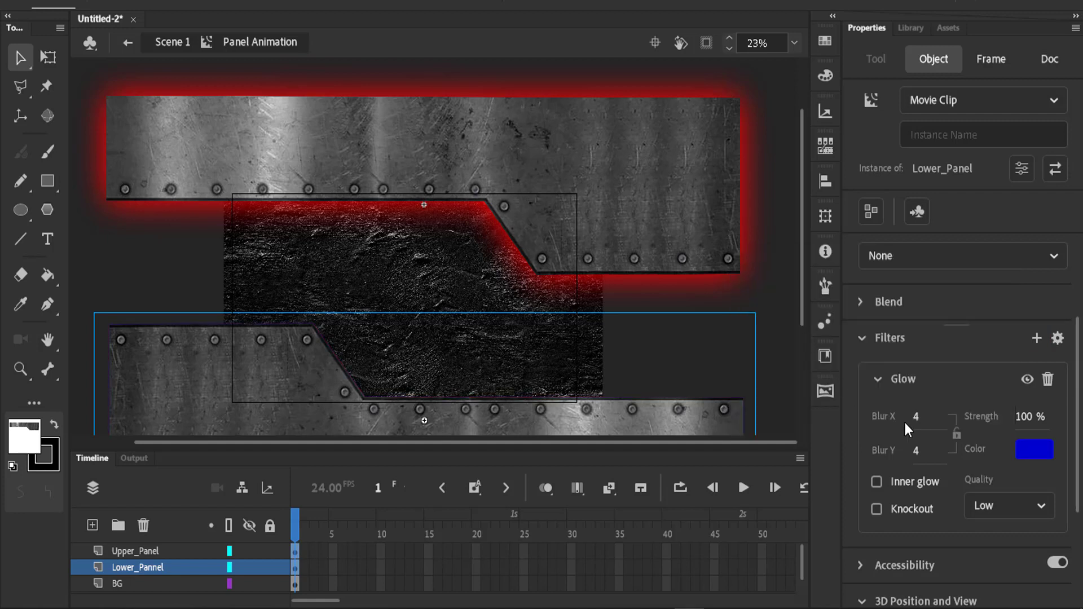
Link the lower panel's glow blur values and set them to 228, with strength 120% and High quality
{"action": "left_click", "coordinate": [959, 434]}
{"action": "left_click_drag", "start_coordinate": [922, 420], "coordinate": [1025, 412]}
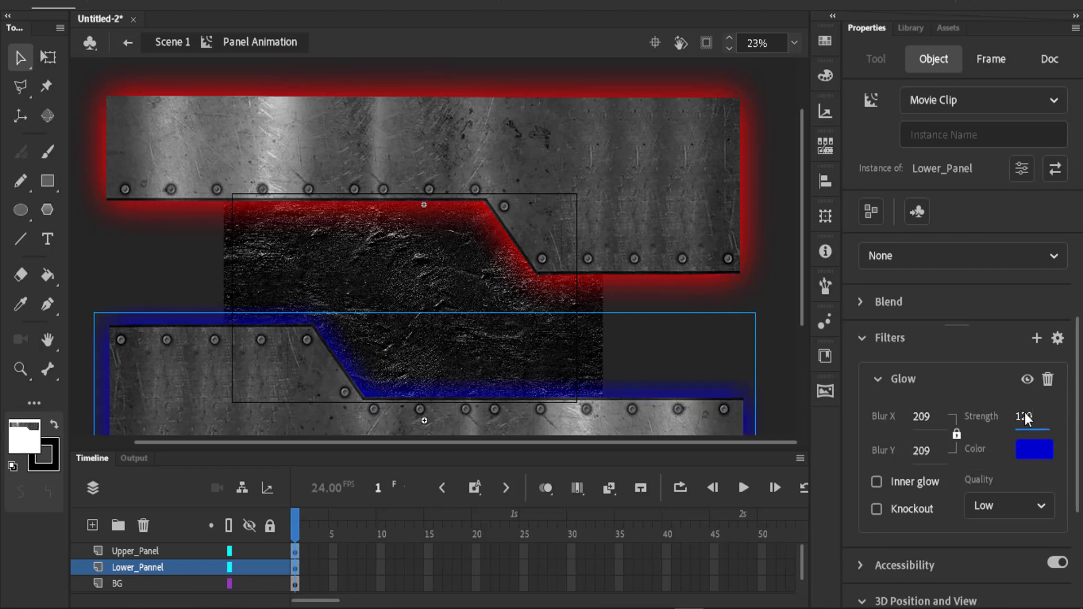
{"action": "left_click_drag", "start_coordinate": [921, 418], "coordinate": [1011, 393]}
{"action": "left_click", "coordinate": [1016, 507]}
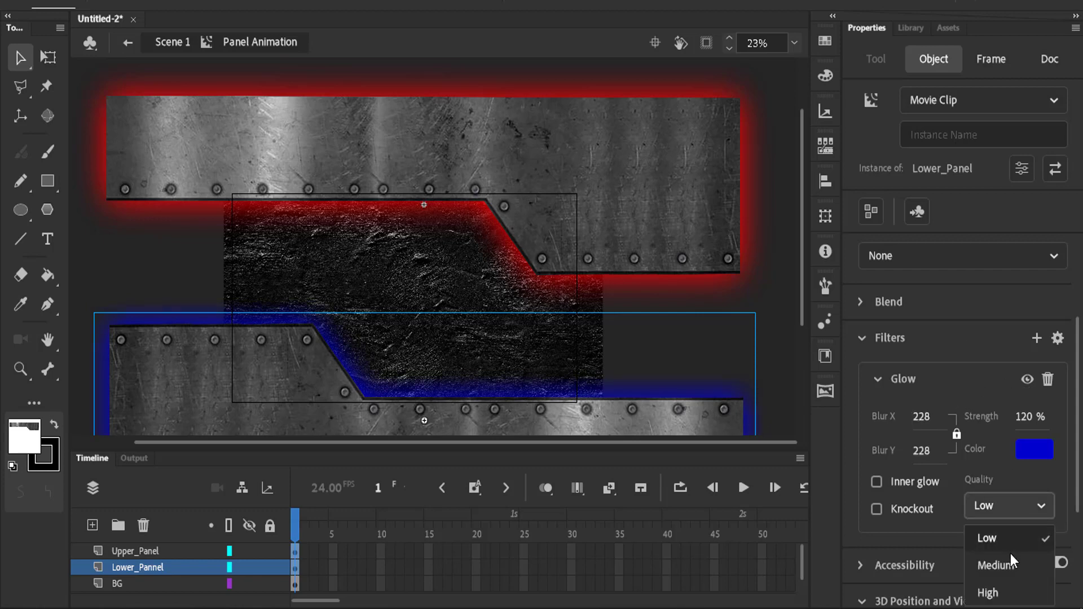
{"action": "left_click", "coordinate": [1008, 587]}
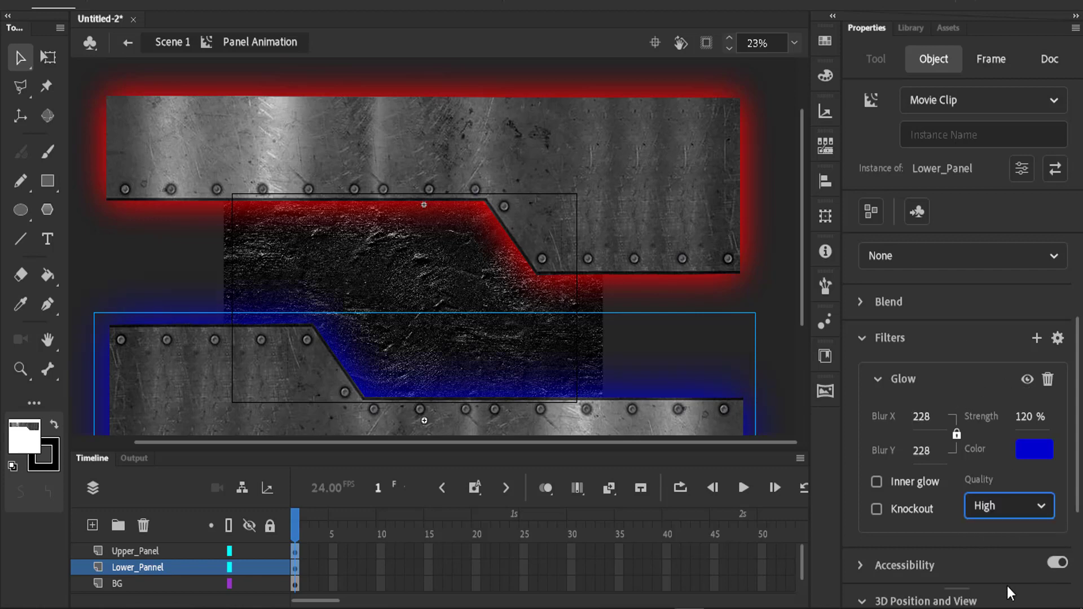
{"action": "left_click", "coordinate": [861, 338]}
{"action": "left_click", "coordinate": [780, 299]}
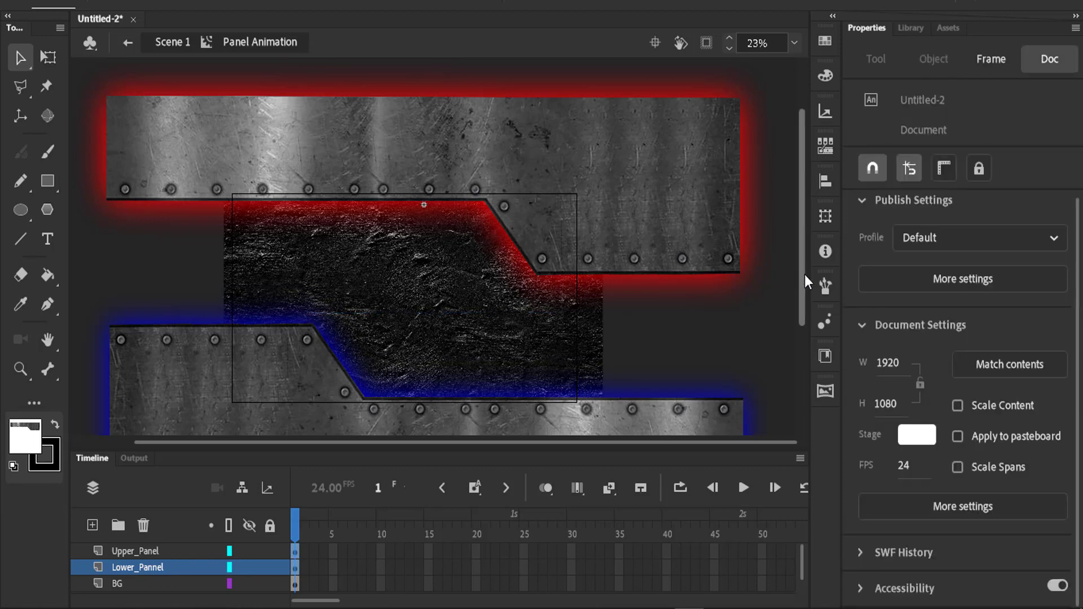
Add a new layer above Upper_Panel and name it Panels
{"action": "left_click_drag", "start_coordinate": [805, 274], "coordinate": [811, 351]}
{"action": "left_click", "coordinate": [151, 551]}
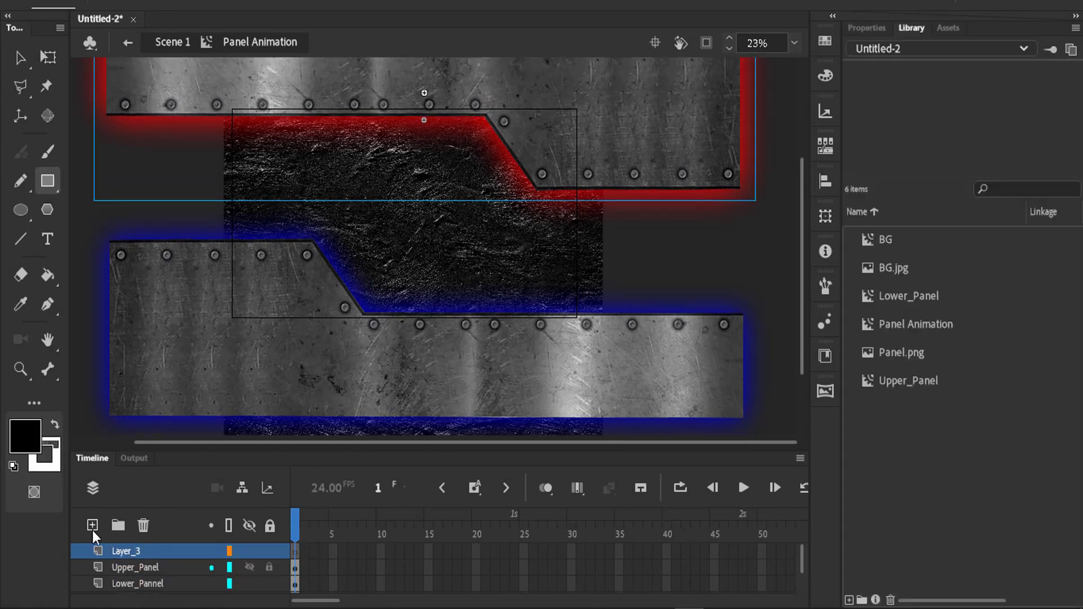
{"action": "double_click", "coordinate": [135, 550]}
{"action": "type", "text": "Panels"}
{"action": "key", "text": "Return"}
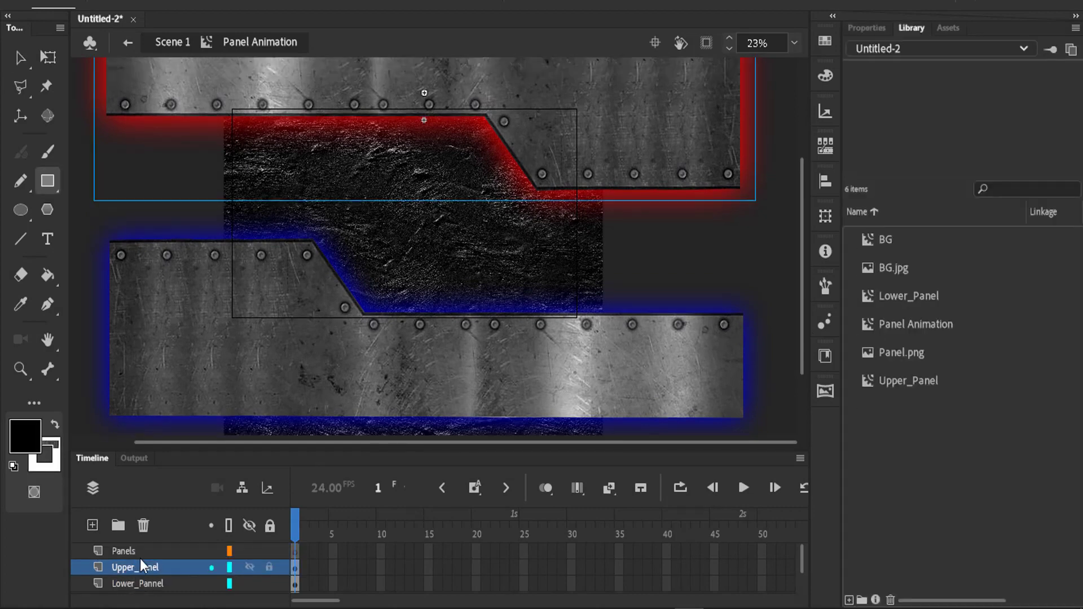
Draw a black placeholder square on the Panels layer and convert it to a symbol named Panels
{"action": "left_click_drag", "start_coordinate": [355, 166], "coordinate": [436, 252]}
{"action": "left_click_drag", "start_coordinate": [466, 290], "coordinate": [576, 390]}
{"action": "left_click", "coordinate": [135, 551]}
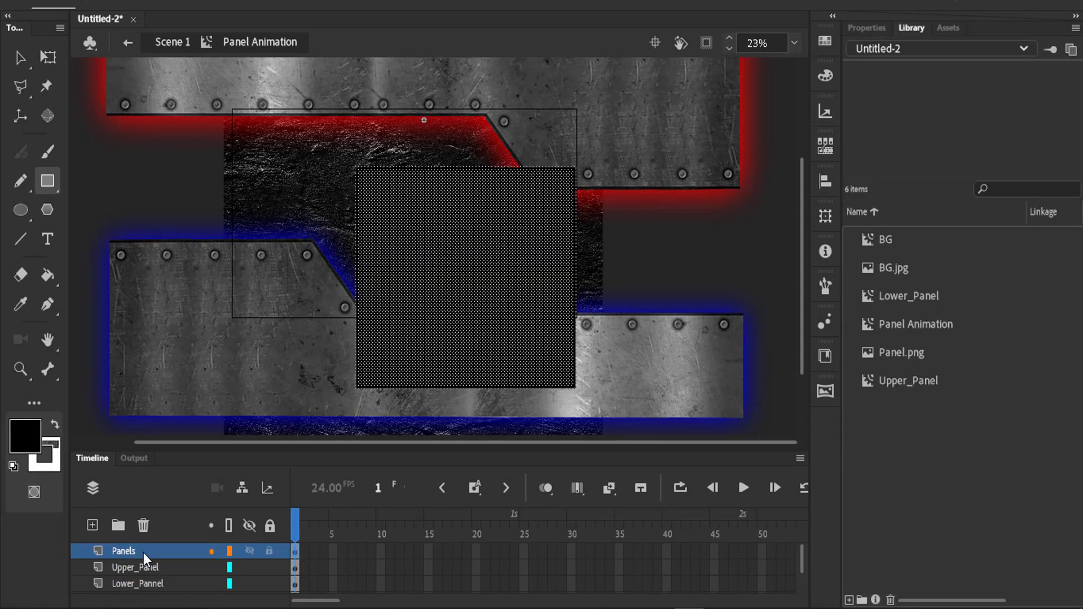
{"action": "key", "text": "F8"}
{"action": "type", "text": "Panels"}
{"action": "left_click", "coordinate": [602, 107]}
Cut the Upper_Panel, Lower_Pannel and BG layers from the Panel Animation timeline
{"action": "left_click", "coordinate": [135, 567]}
{"action": "left_click", "coordinate": [160, 584], "text": "shift"}
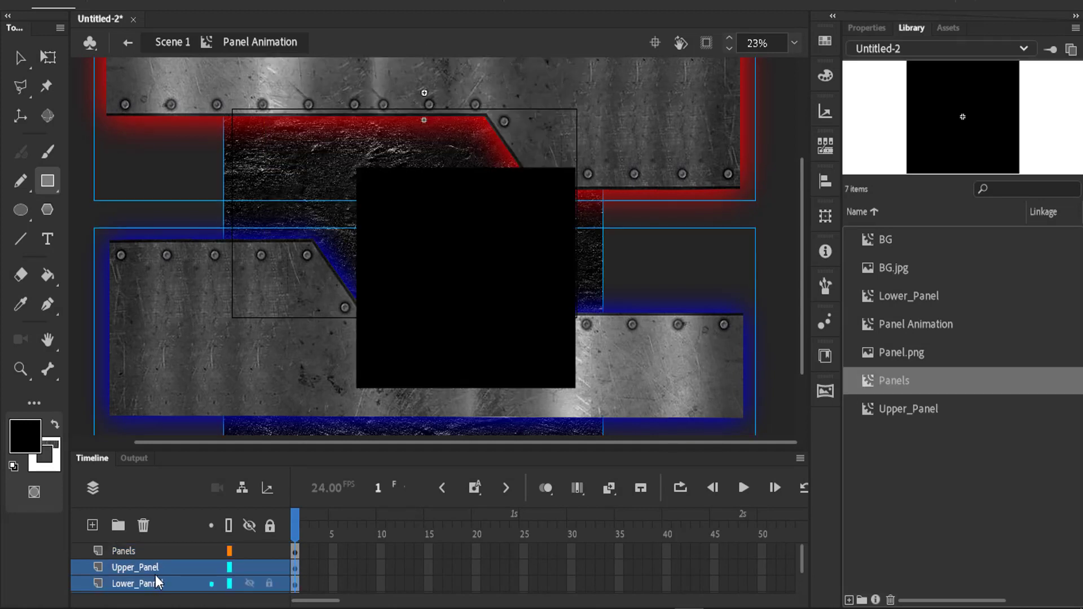
{"action": "right_click", "coordinate": [159, 580]}
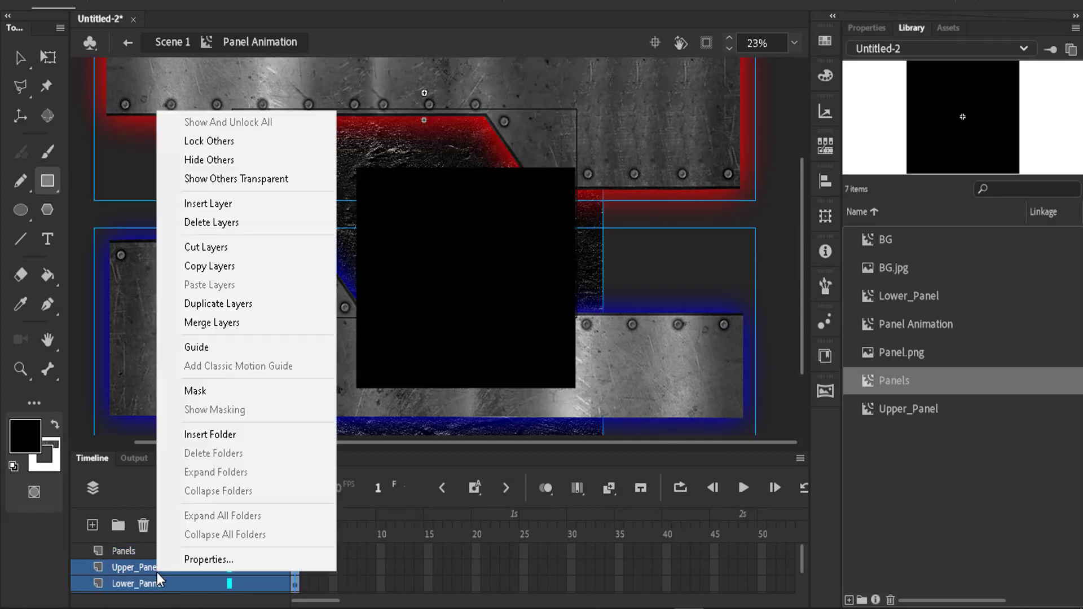
{"action": "left_click", "coordinate": [210, 249]}
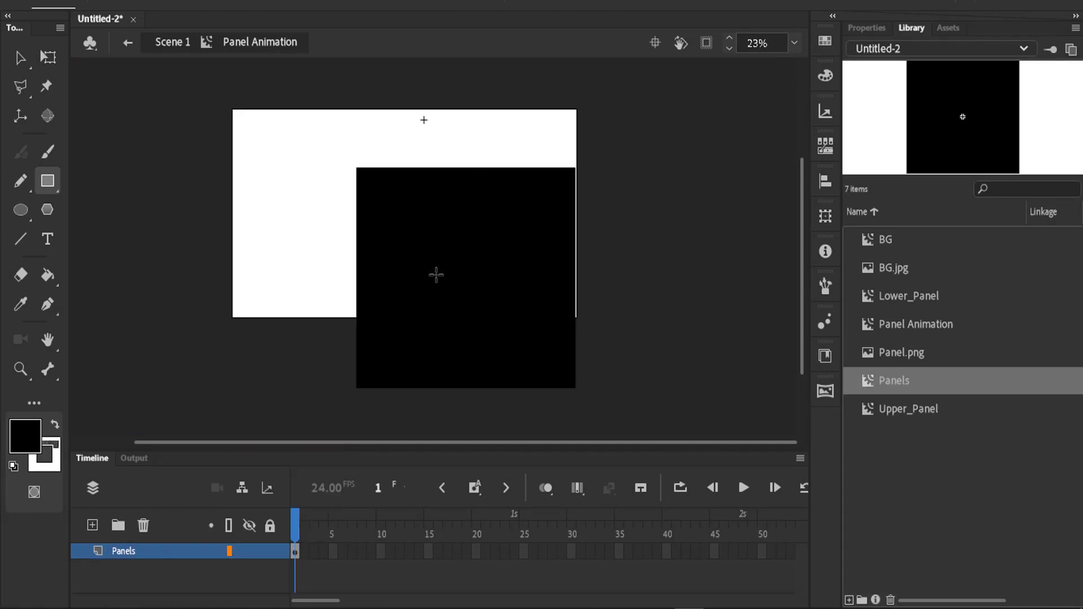
Open the Panels symbol for editing and paste the cut layers into its timeline
{"action": "key", "text": "v"}
{"action": "left_click", "coordinate": [444, 248]}
{"action": "double_click", "coordinate": [444, 248]}
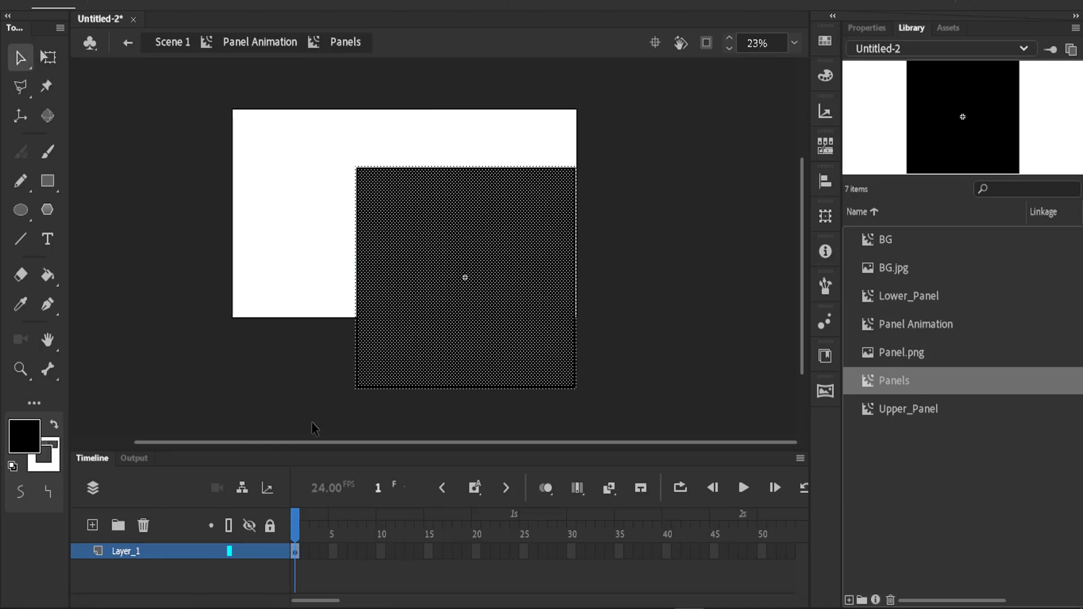
{"action": "right_click", "coordinate": [178, 551]}
{"action": "left_click", "coordinate": [240, 264]}
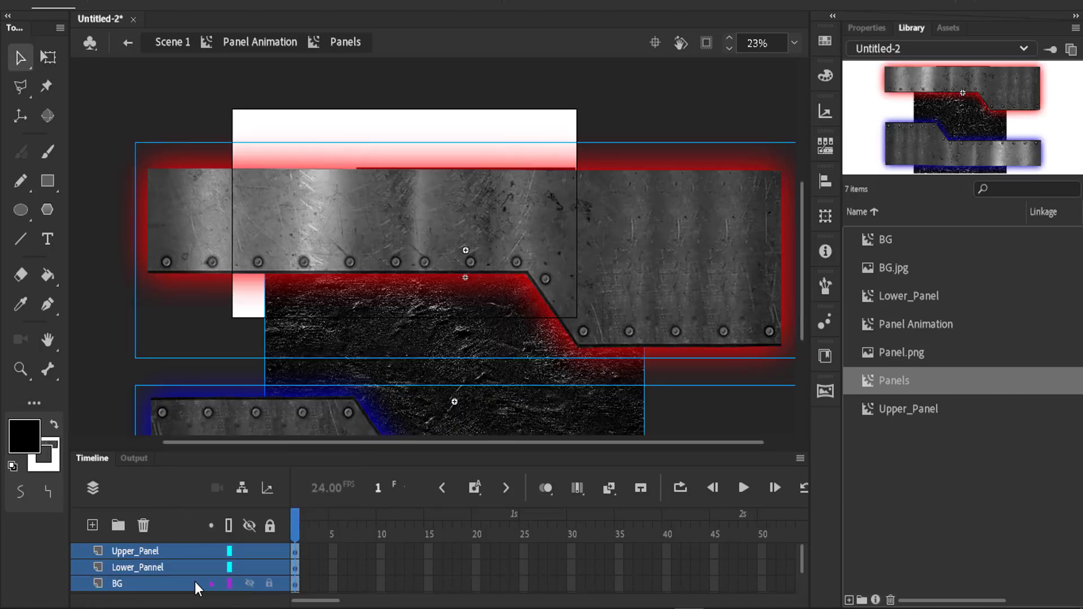
Return to the Panel Animation timeline and undo the paste and the cut of the layers
{"action": "left_click", "coordinate": [127, 43]}
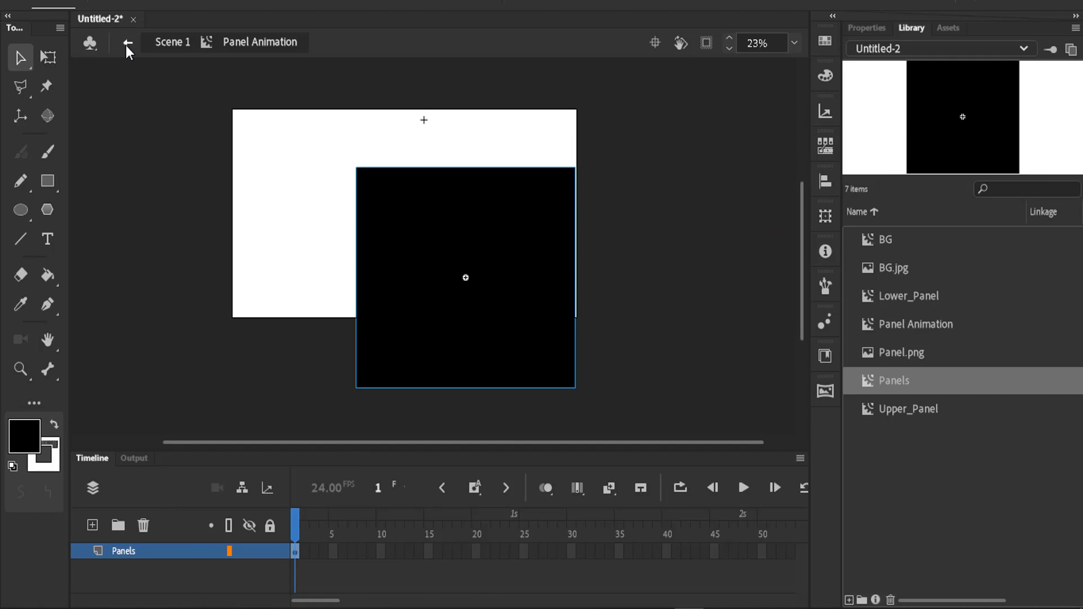
{"action": "left_click", "coordinate": [127, 45]}
{"action": "key", "text": "ctrl+z"}
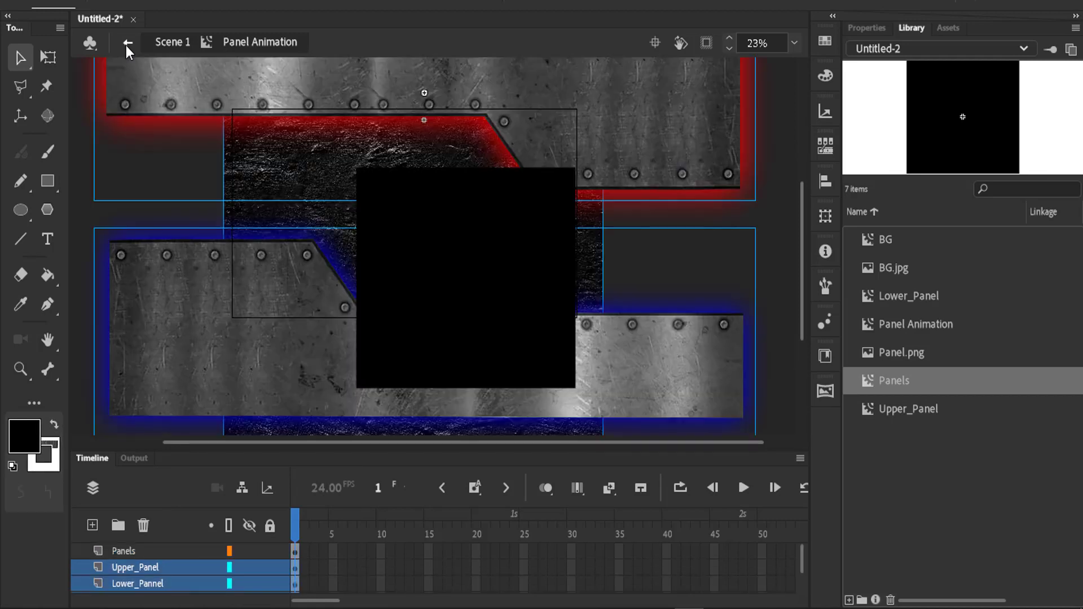
Move only the Upper_Panel and Lower_Pannel layers into the Panels symbol, leaving BG in the Panel Animation timeline
{"action": "left_click", "coordinate": [148, 583], "text": "ctrl"}
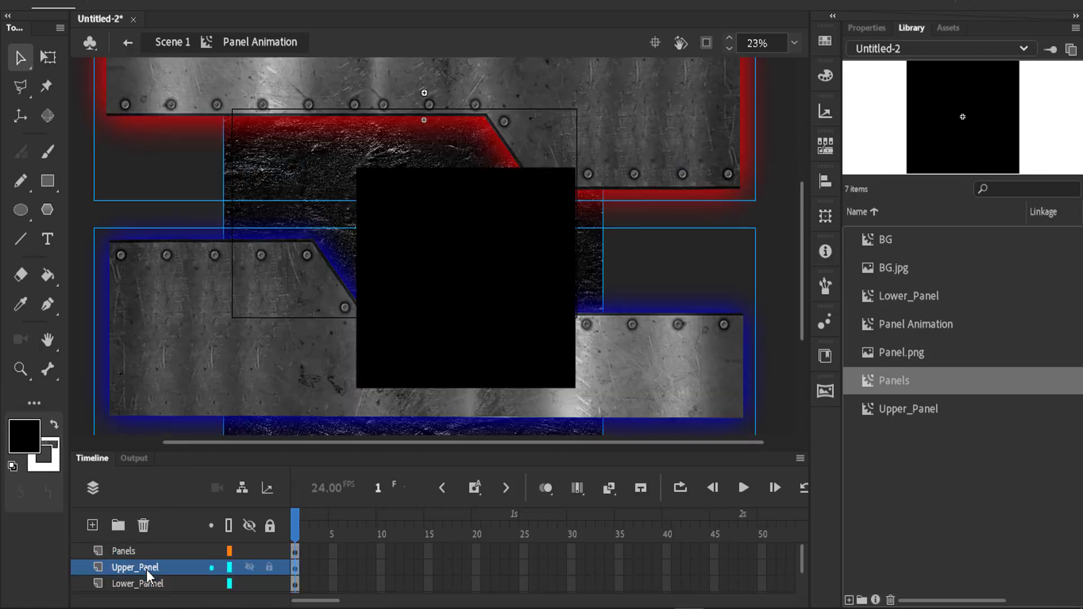
{"action": "left_click", "coordinate": [151, 581], "text": "ctrl"}
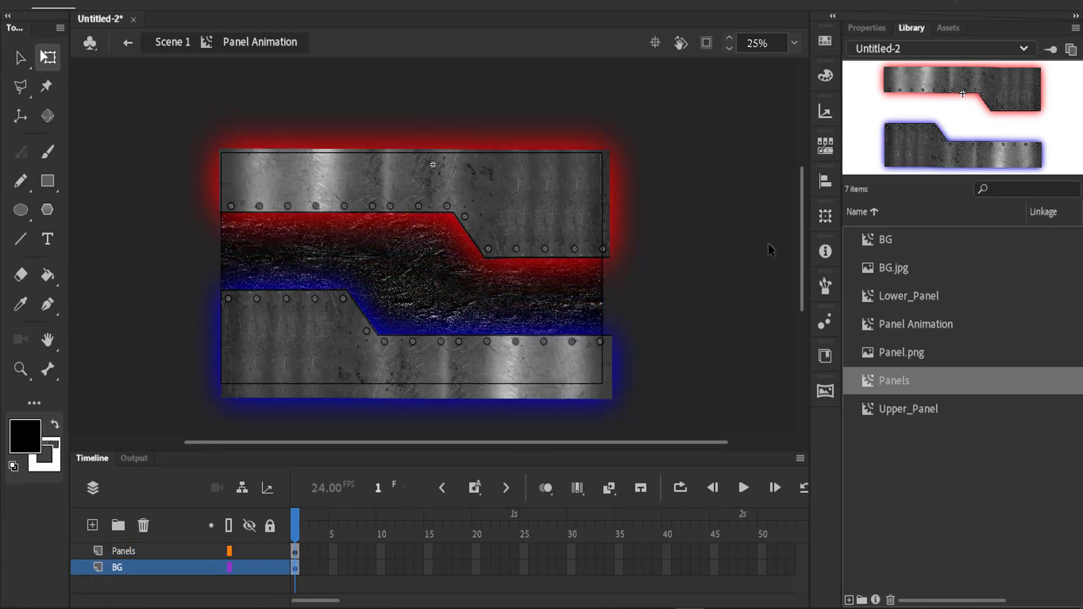
Inside the Panels symbol, raise the upper panel to about Y -218 and shift the horizontal guide slightly up near the stage's middle
{"action": "double_click", "coordinate": [500, 271]}
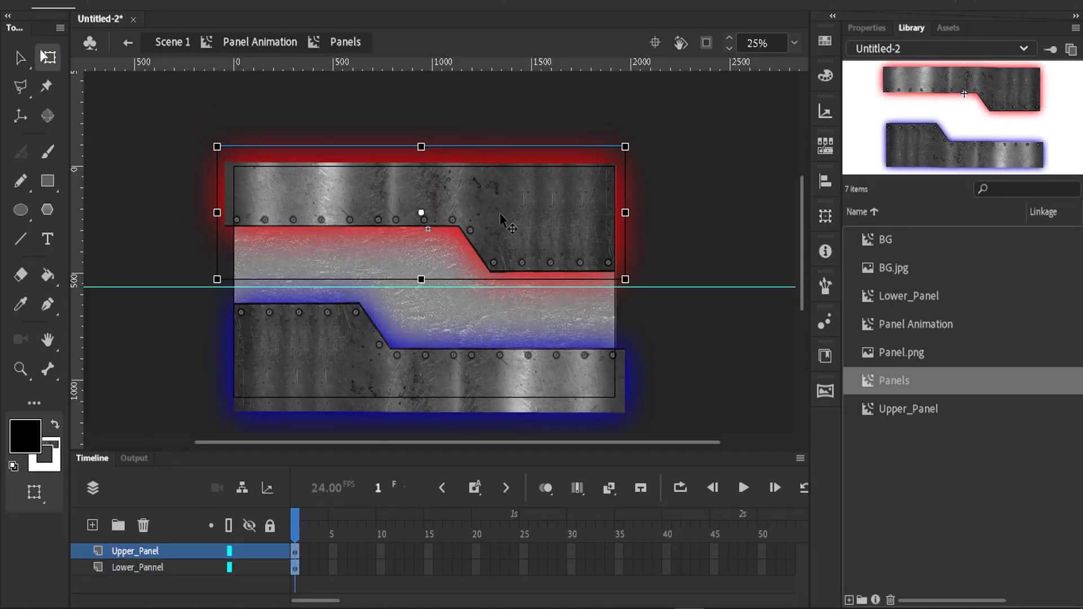
{"action": "key", "text": "shift+Up"}
{"action": "key", "text": "shift+Up"}
{"action": "key", "text": "shift+Up"}
{"action": "key", "text": "shift+Up"}
{"action": "key", "text": "shift+Up"}
{"action": "key", "text": "shift+Up"}
{"action": "key", "text": "shift+Up"}
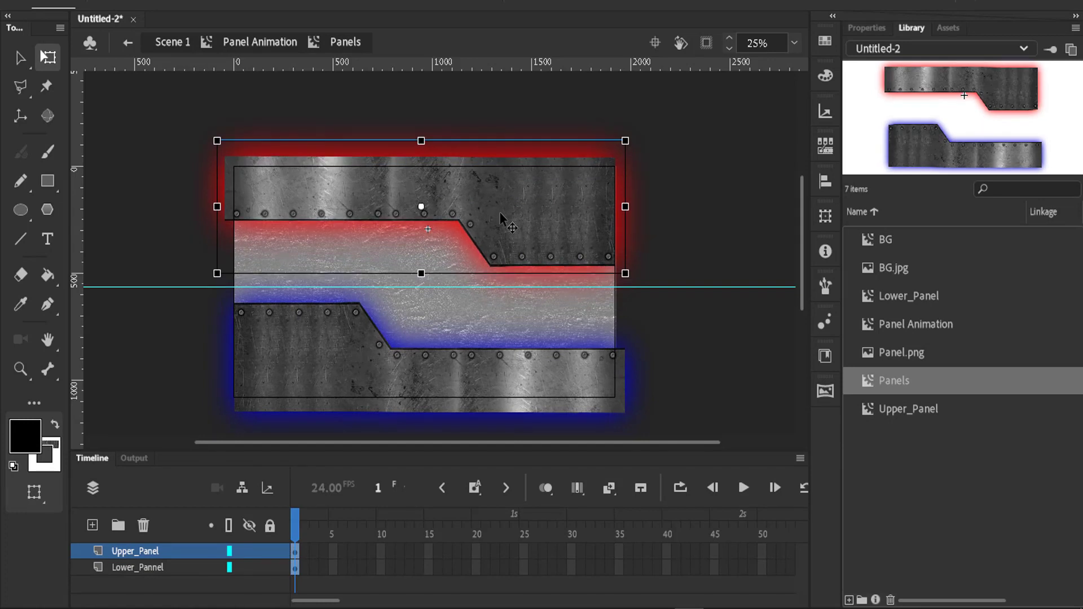
{"action": "key", "text": "shift+Up"}
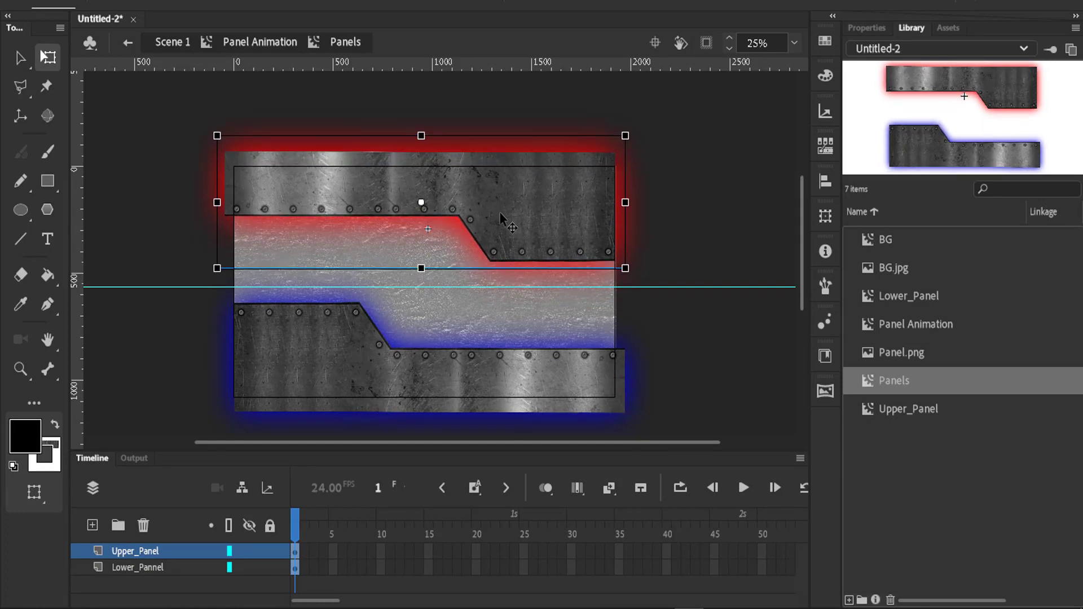
{"action": "key", "text": "shift+Down"}
{"action": "left_click", "coordinate": [576, 299]}
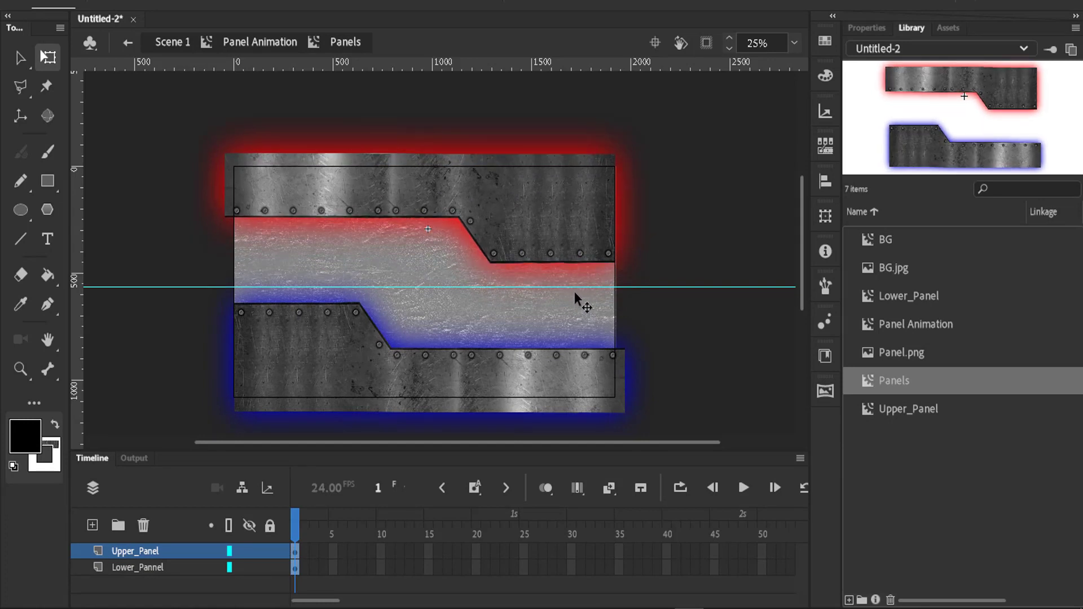
{"action": "left_click_drag", "start_coordinate": [571, 287], "coordinate": [570, 284]}
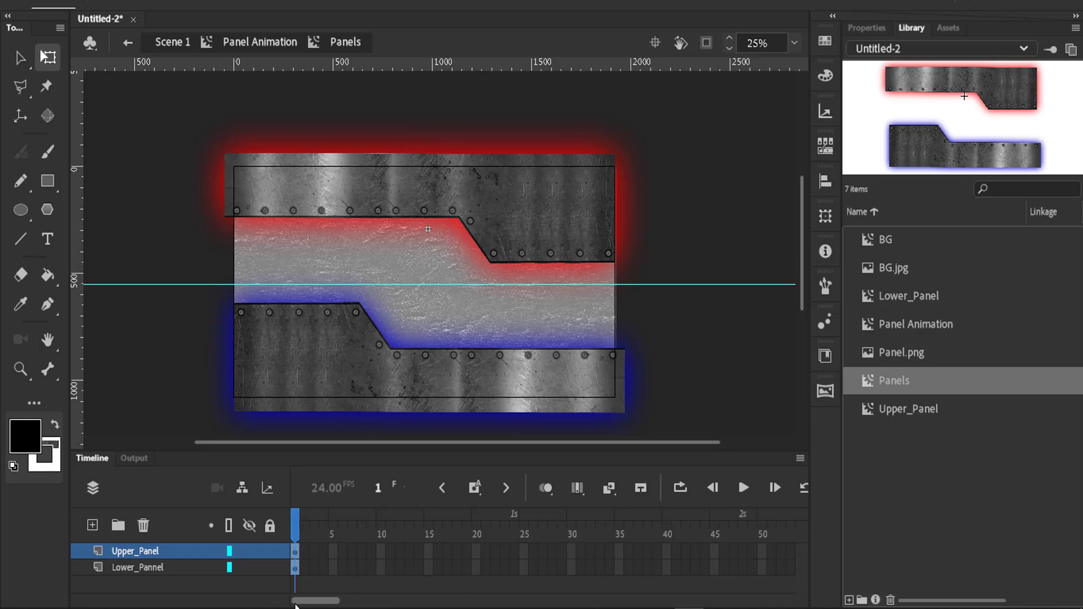
Extend both panel layers to frame 100 and return the playhead to the start of the timeline
{"action": "left_click_drag", "start_coordinate": [301, 602], "coordinate": [364, 604]}
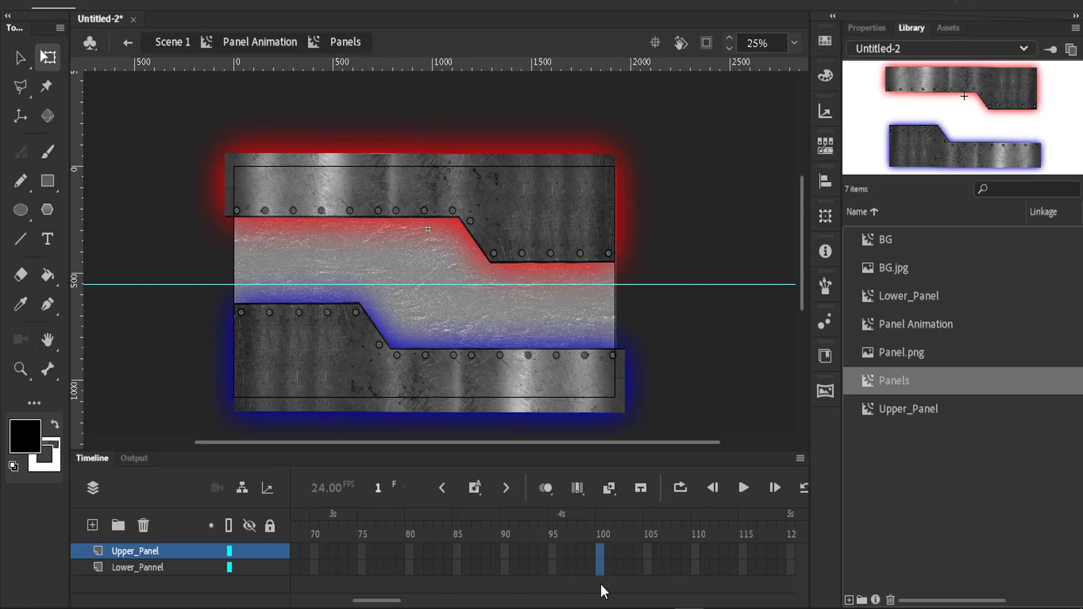
{"action": "key", "text": "F5"}
{"action": "left_click_drag", "start_coordinate": [599, 534], "coordinate": [1, 554]}
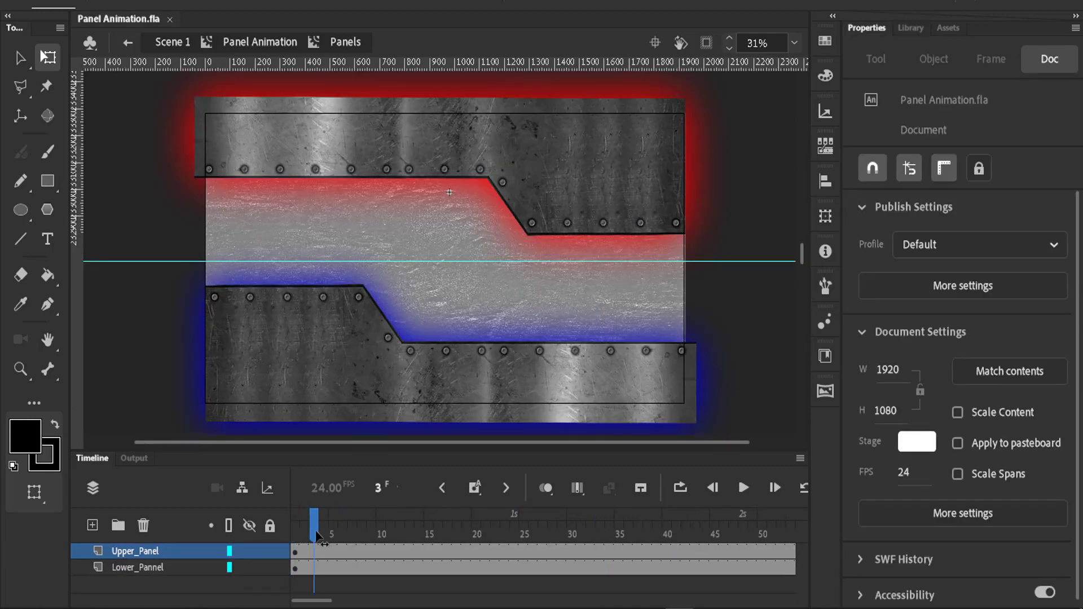
At frame 5, move the lower panel straight up until its upper edge meets the horizontal guide
{"action": "left_click_drag", "start_coordinate": [315, 533], "coordinate": [333, 533]}
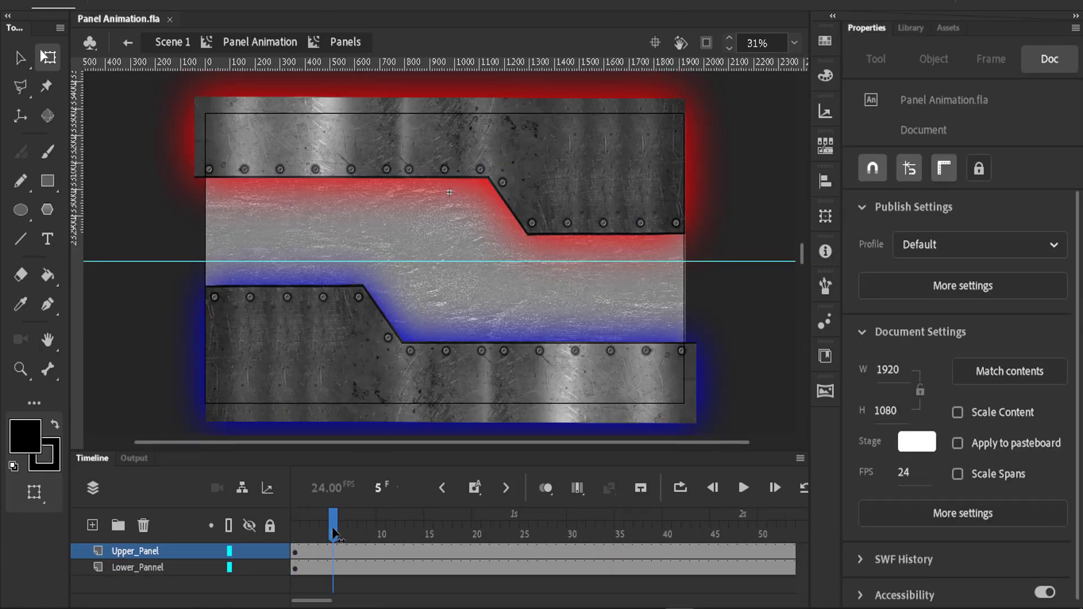
{"action": "left_click", "coordinate": [471, 351]}
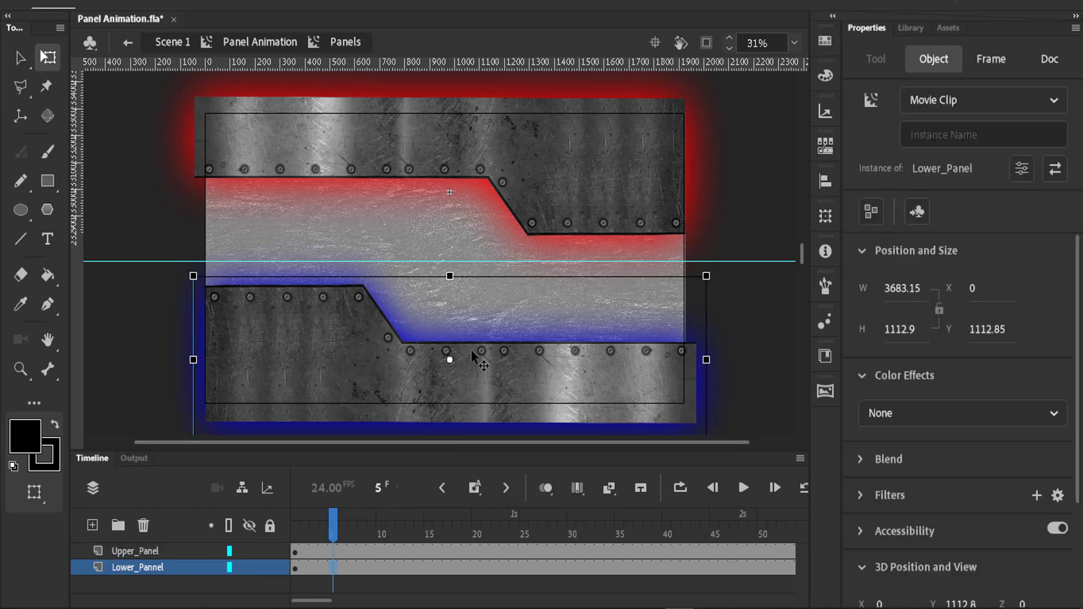
{"action": "key", "text": "shift+Up"}
{"action": "key", "text": "shift+Up"}
{"action": "key", "text": "shift+Up"}
{"action": "key", "text": "shift+Up"}
{"action": "key", "text": "shift+Up"}
{"action": "key", "text": "shift+Up"}
{"action": "key", "text": "shift+Up"}
{"action": "key", "text": "shift+Up"}
{"action": "key", "text": "shift+Up"}
{"action": "key", "text": "shift+Up"}
{"action": "key", "text": "shift+Up"}
{"action": "key", "text": "shift+Up"}
{"action": "key", "text": "shift+Up"}
{"action": "key", "text": "shift+Up"}
{"action": "key", "text": "shift+Up"}
{"action": "key", "text": "shift+Up"}
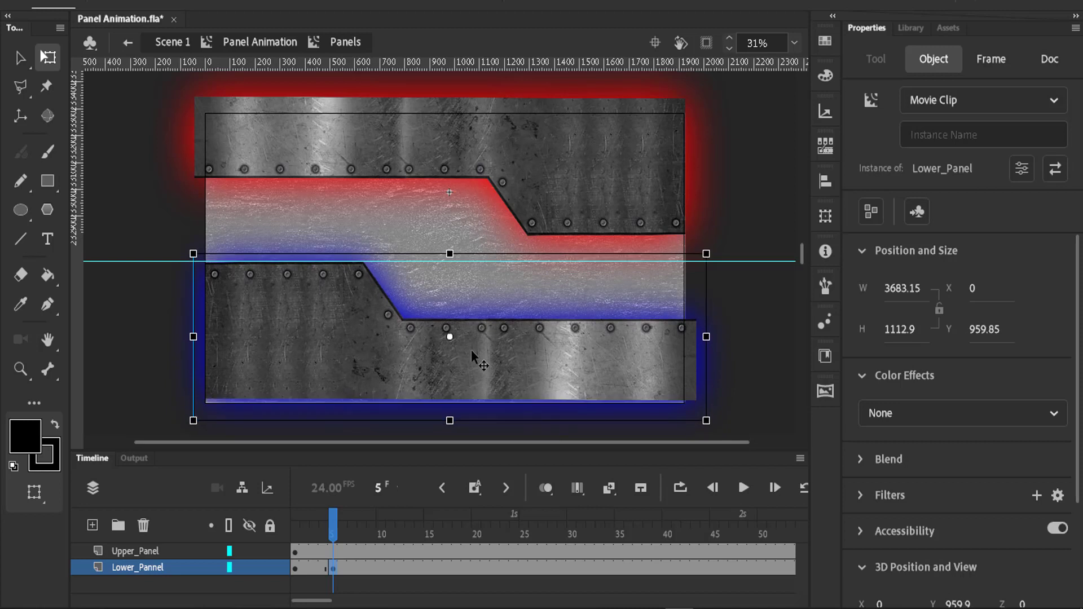
At frame 5, move the upper panel straight down to about Y 128.7
{"action": "left_click", "coordinate": [611, 162]}
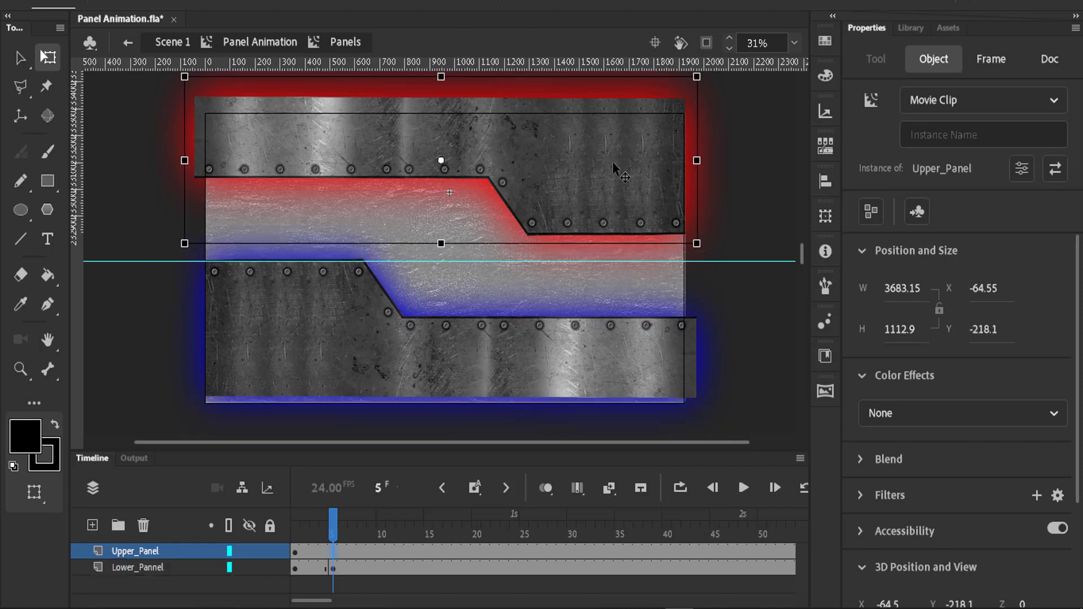
{"action": "key", "text": "shift+Down"}
{"action": "key", "text": "shift+Down"}
{"action": "key", "text": "shift+Down"}
{"action": "key", "text": "shift+Down"}
{"action": "key", "text": "shift+Down"}
{"action": "key", "text": "shift+Down"}
{"action": "key", "text": "shift+Down"}
{"action": "key", "text": "shift+Down"}
{"action": "key", "text": "shift+Down"}
{"action": "key", "text": "shift+Down"}
{"action": "key", "text": "shift+Down"}
{"action": "key", "text": "shift+Down"}
{"action": "key", "text": "shift+Down"}
{"action": "key", "text": "shift+Down"}
{"action": "key", "text": "shift+Down"}
{"action": "key", "text": "shift+Down"}
{"action": "key", "text": "shift+Down"}
{"action": "key", "text": "shift+Down"}
{"action": "key", "text": "shift+Down"}
{"action": "key", "text": "shift+Down"}
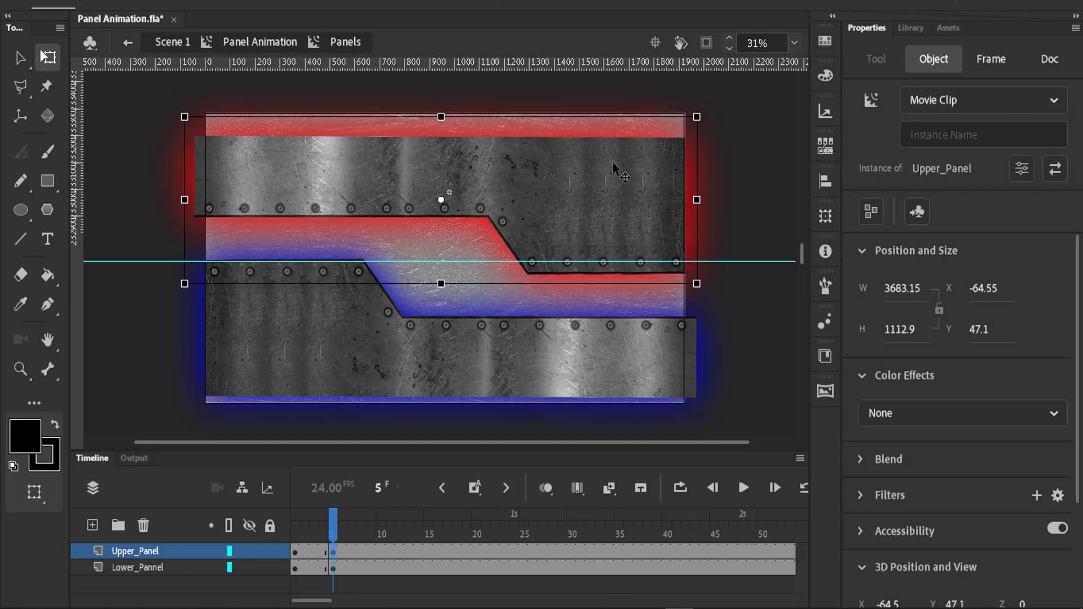
{"action": "key", "text": "shift+Down"}
{"action": "key", "text": "shift+Down"}
{"action": "key", "text": "shift+Down"}
{"action": "key", "text": "shift+Down"}
{"action": "key", "text": "shift+Down"}
{"action": "key", "text": "shift+Down"}
{"action": "key", "text": "shift+Down"}
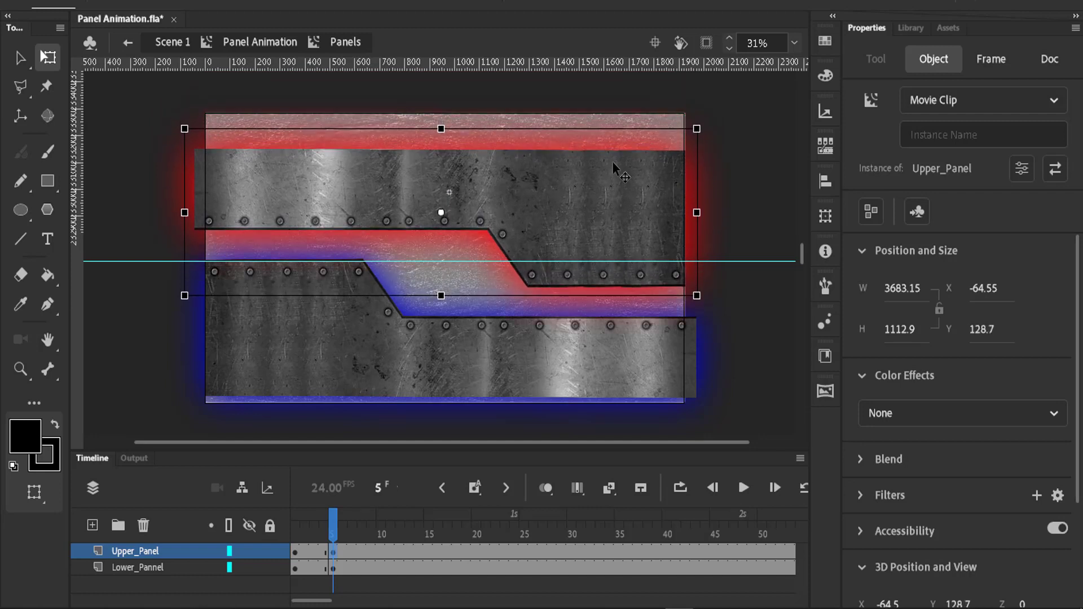
At frame 5, move the lower panel straight up to about Y 745.65, close beneath the upper panel
{"action": "left_click", "coordinate": [582, 349]}
{"action": "key", "text": "shift+Up"}
{"action": "key", "text": "shift+Up"}
{"action": "key", "text": "shift+Up"}
{"action": "key", "text": "shift+Up"}
{"action": "key", "text": "shift+Up"}
{"action": "key", "text": "shift+Up"}
{"action": "key", "text": "shift+Up"}
{"action": "key", "text": "shift+Up"}
{"action": "key", "text": "shift+Up"}
{"action": "key", "text": "shift+Up"}
{"action": "key", "text": "shift+Up"}
{"action": "key", "text": "shift+Up"}
{"action": "key", "text": "shift+Up"}
{"action": "key", "text": "shift+Up"}
{"action": "key", "text": "shift+Up"}
{"action": "key", "text": "shift+Up"}
{"action": "key", "text": "shift+Up"}
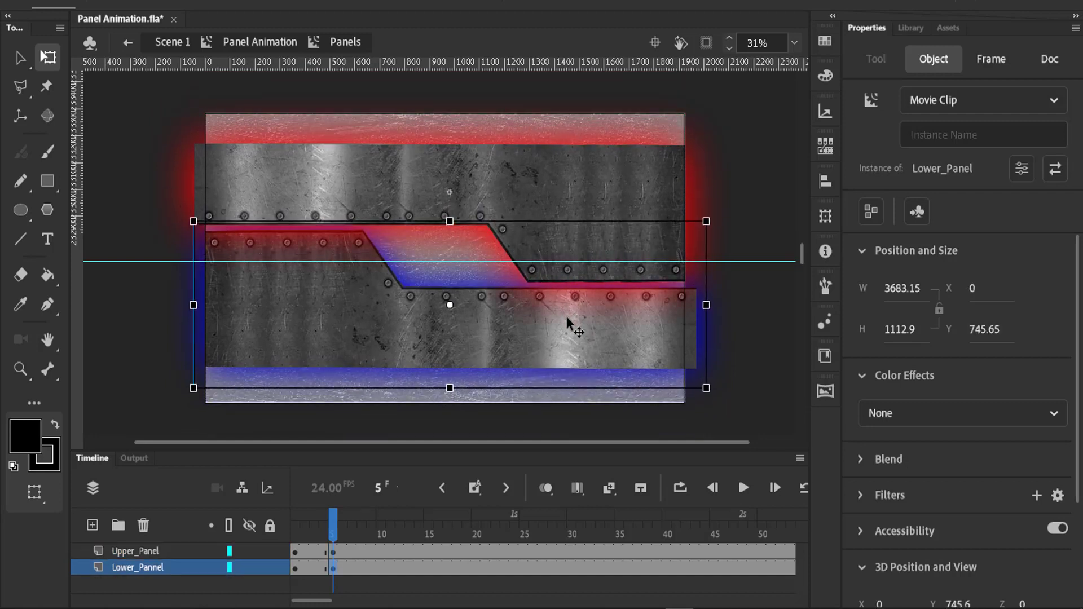
Fine-tune both panels vertically at frame 5 until only a thin gap separates their straight edges, leaving an opening between the slanted edges
{"action": "left_click", "coordinate": [592, 239]}
{"action": "key", "text": "shift+Up"}
{"action": "left_click", "coordinate": [592, 305]}
{"action": "key", "text": "shift+Up"}
{"action": "key", "text": "shift+Up"}
{"action": "key", "text": "shift+Up"}
{"action": "key", "text": "shift+Up"}
{"action": "key", "text": "shift+Up"}
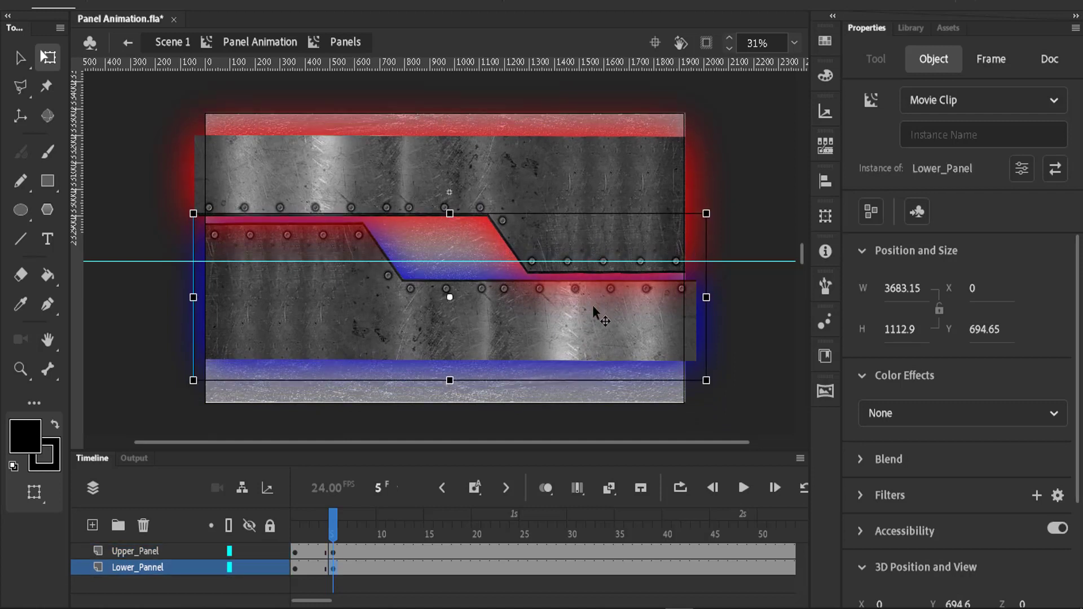
{"action": "key", "text": "shift+Down"}
{"action": "key", "text": "shift+Down"}
{"action": "key", "text": "shift+Down"}
{"action": "left_click", "coordinate": [594, 188]}
{"action": "key", "text": "shift+Down"}
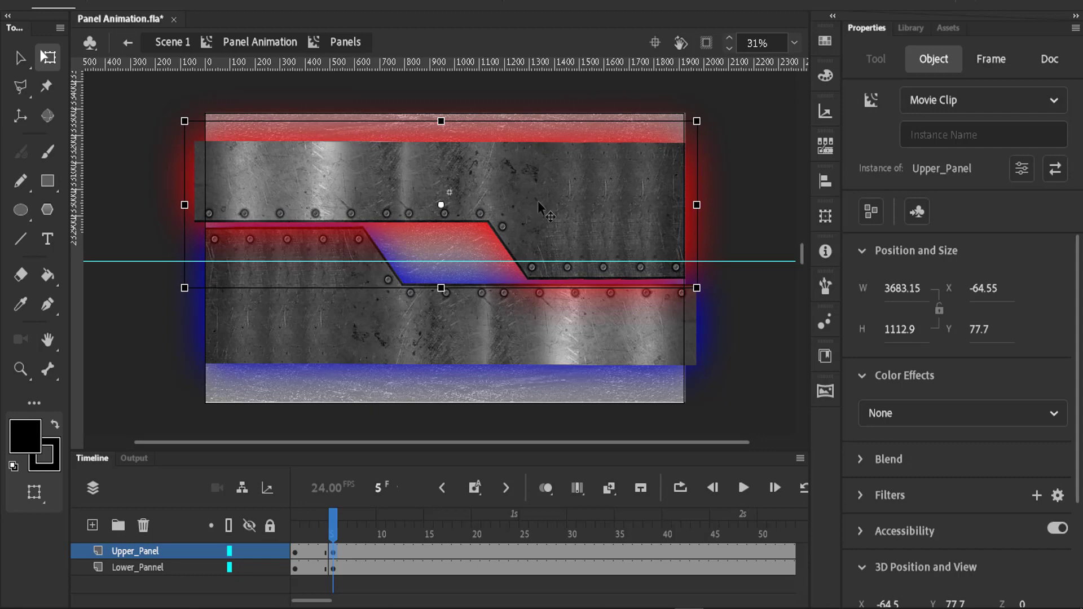
{"action": "left_click", "coordinate": [554, 321]}
{"action": "key", "text": "shift+Down"}
{"action": "key", "text": "shift+Down"}
{"action": "key", "text": "shift+Down"}
{"action": "key", "text": "shift+Down"}
{"action": "left_click", "coordinate": [604, 210]}
{"action": "key", "text": "shift+Down"}
{"action": "key", "text": "shift+Down"}
{"action": "key", "text": "shift+Down"}
{"action": "key", "text": "shift+Down"}
{"action": "key", "text": "shift+Down"}
Create a classic tween between frames 1 and 5 on both the Upper_Panel and Lower_Pannel layers
{"action": "left_click_drag", "start_coordinate": [312, 548], "coordinate": [314, 568]}
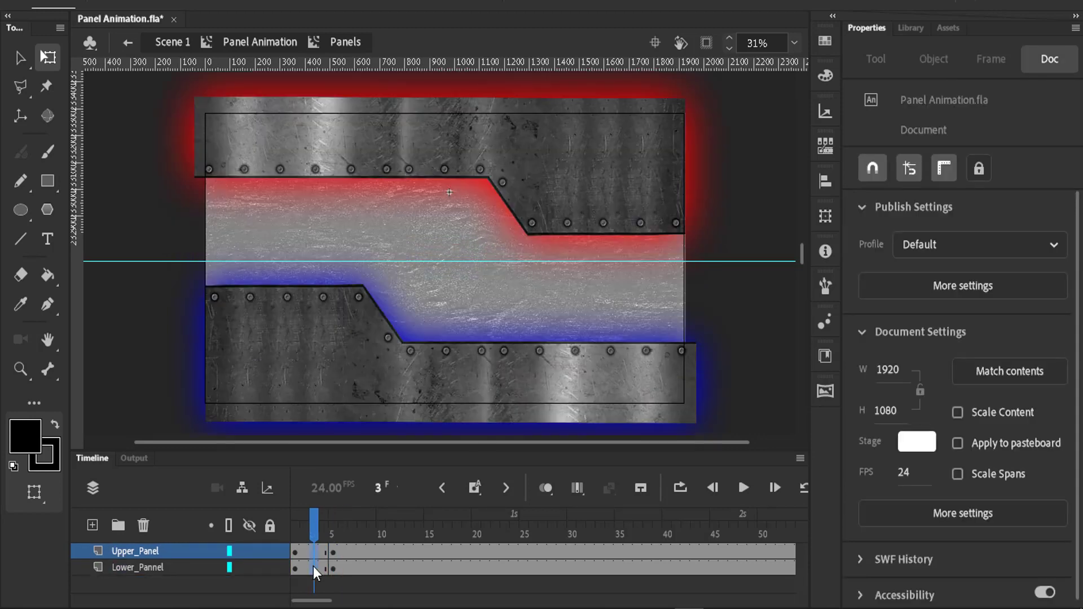
{"action": "right_click", "coordinate": [313, 568]}
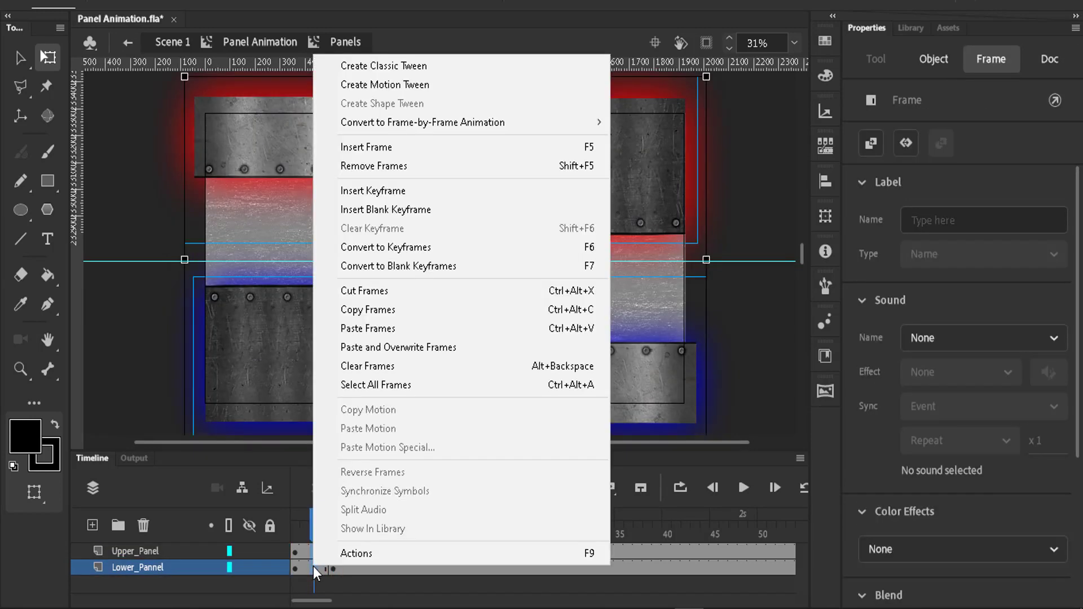
{"action": "left_click", "coordinate": [444, 74]}
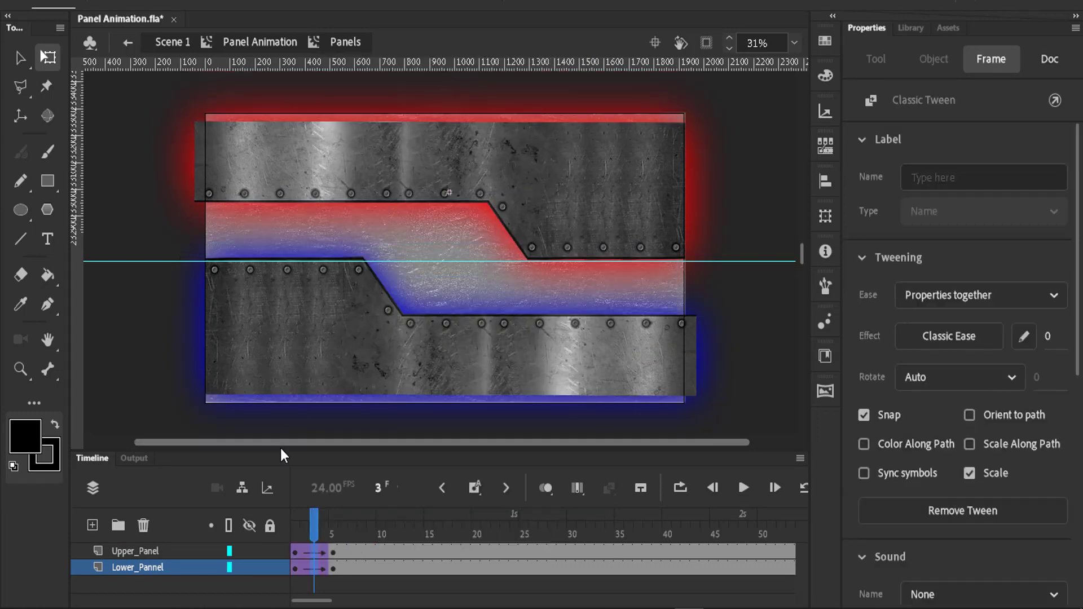
Play the timeline twice from frame 1 to review how the panels close
{"action": "left_click_drag", "start_coordinate": [313, 529], "coordinate": [277, 544]}
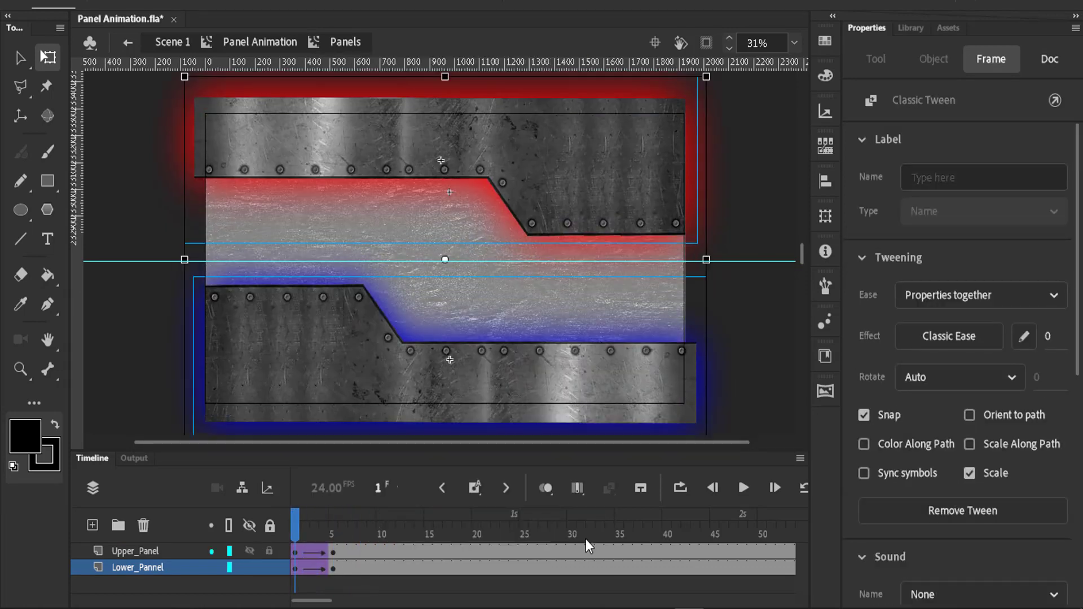
{"action": "left_click", "coordinate": [745, 489]}
{"action": "left_click", "coordinate": [746, 489]}
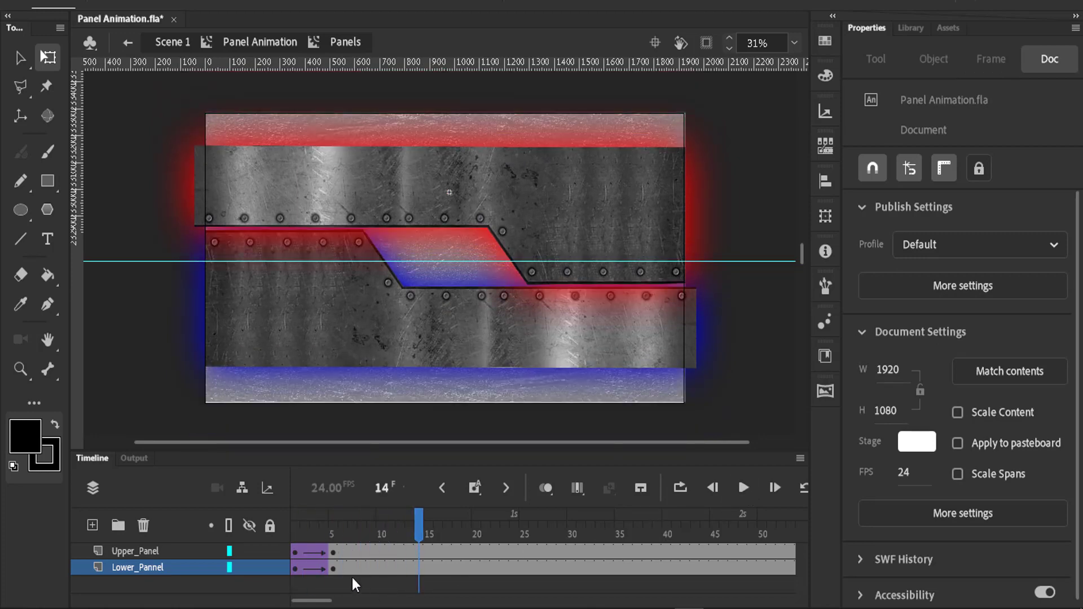
{"action": "left_click_drag", "start_coordinate": [418, 534], "coordinate": [295, 535]}
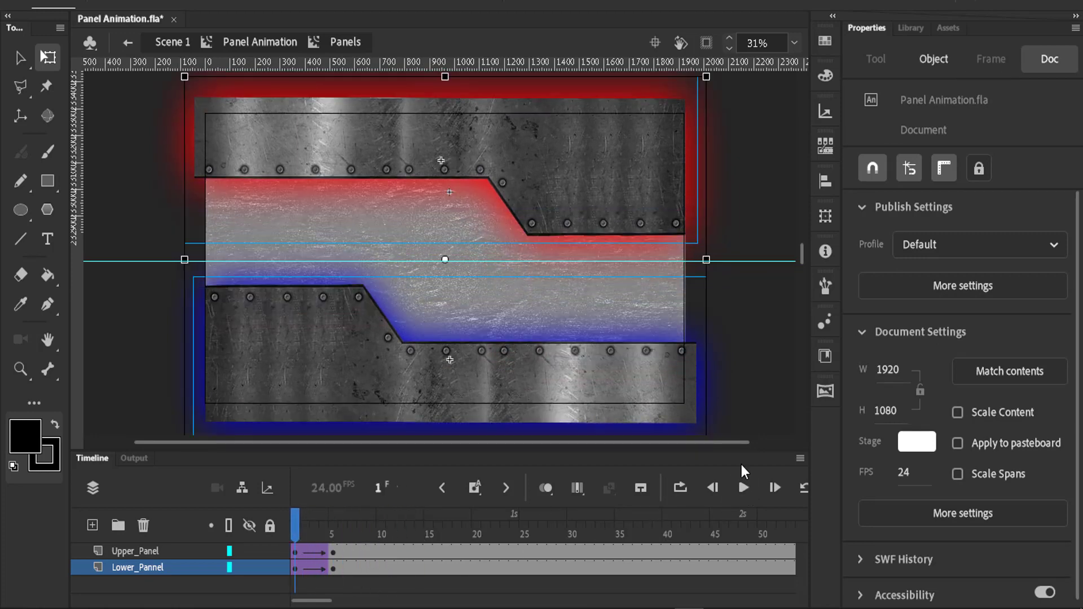
{"action": "left_click", "coordinate": [744, 489]}
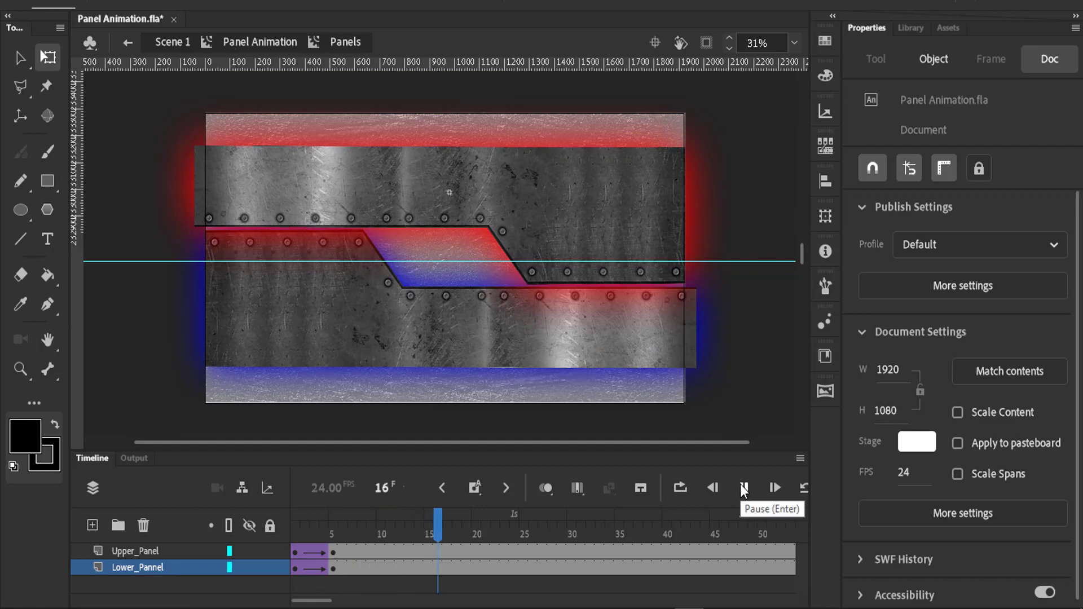
{"action": "left_click", "coordinate": [744, 488]}
Shape a custom ease for the Upper_Panel tween into a steep S-curve with long, flat handles at both ends, and preview it
{"action": "left_click_drag", "start_coordinate": [473, 520], "coordinate": [313, 550]}
{"action": "left_click", "coordinate": [314, 550]}
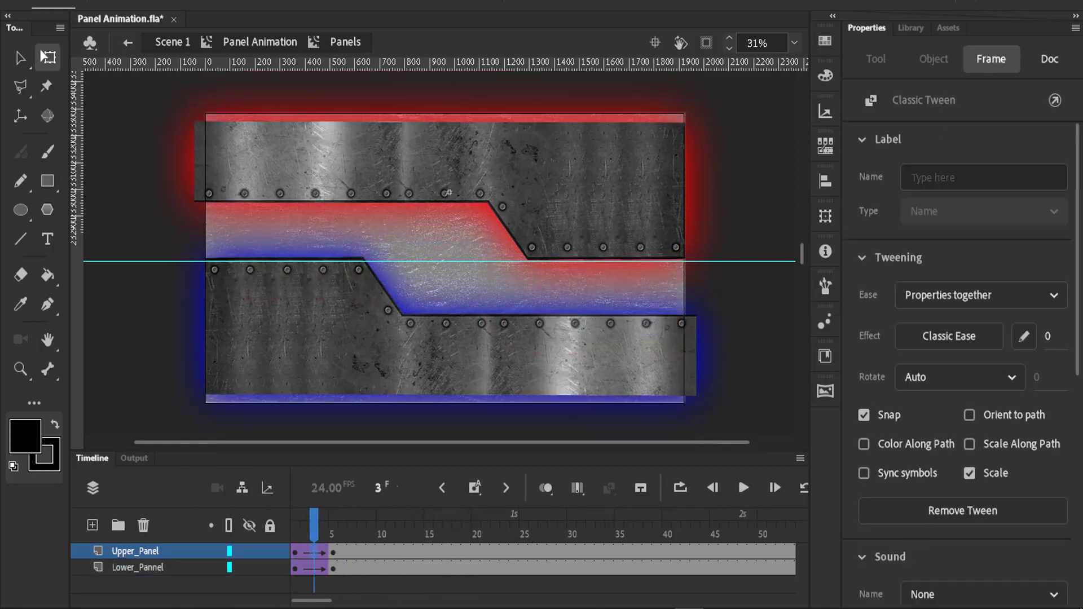
{"action": "left_click", "coordinate": [1033, 341]}
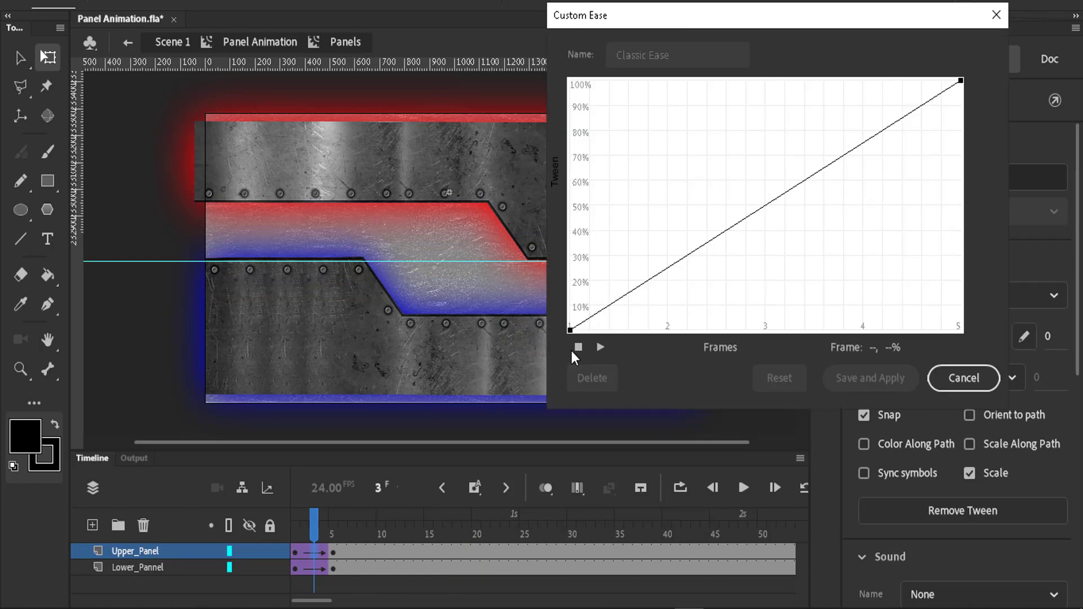
{"action": "left_click", "coordinate": [570, 331]}
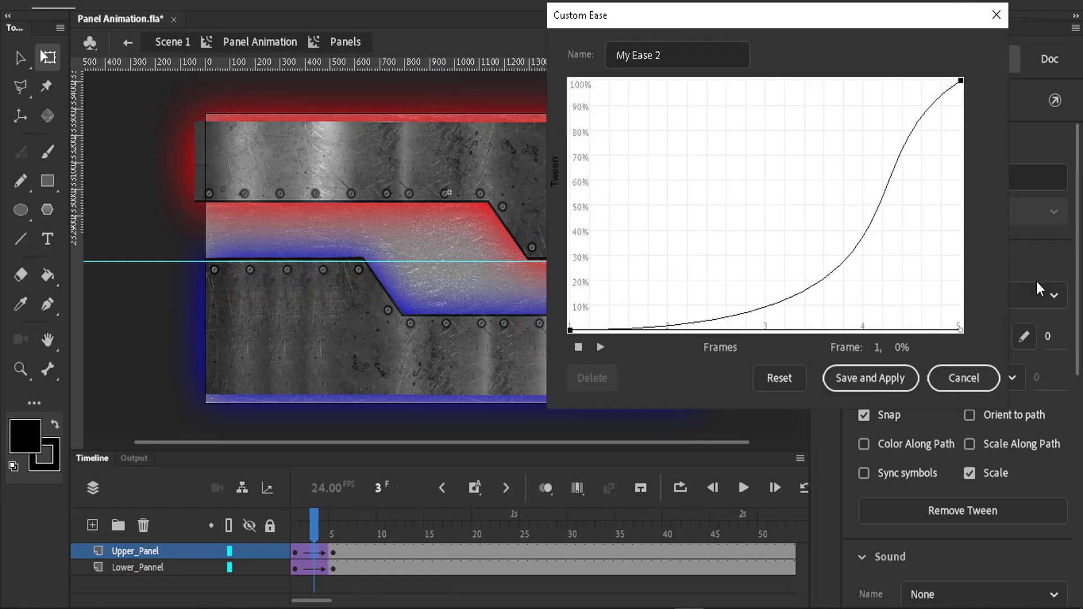
{"action": "left_click", "coordinate": [962, 81]}
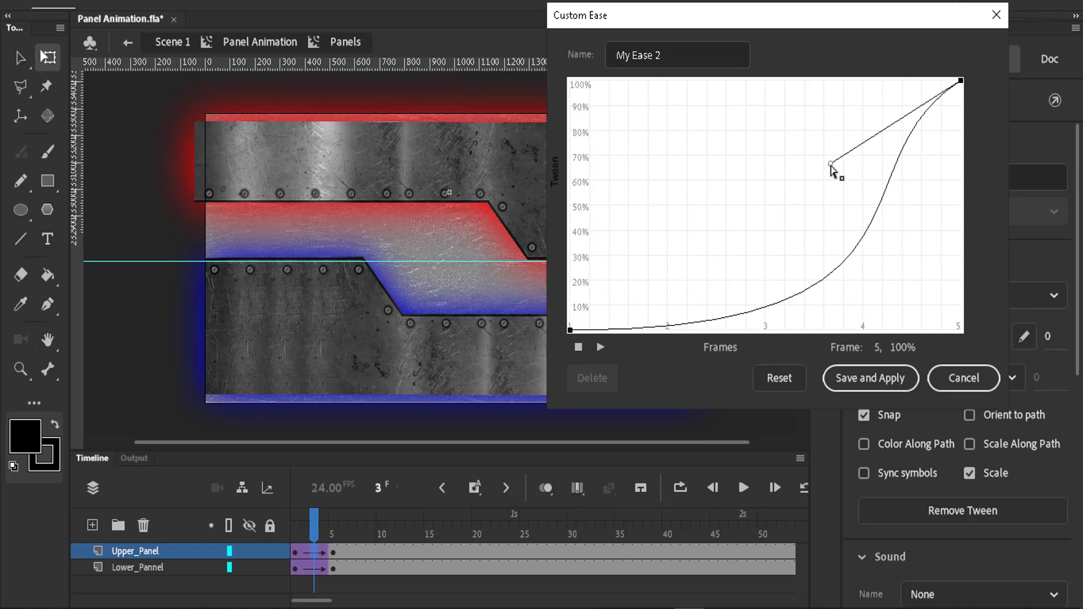
{"action": "left_click_drag", "start_coordinate": [830, 163], "coordinate": [474, 38]}
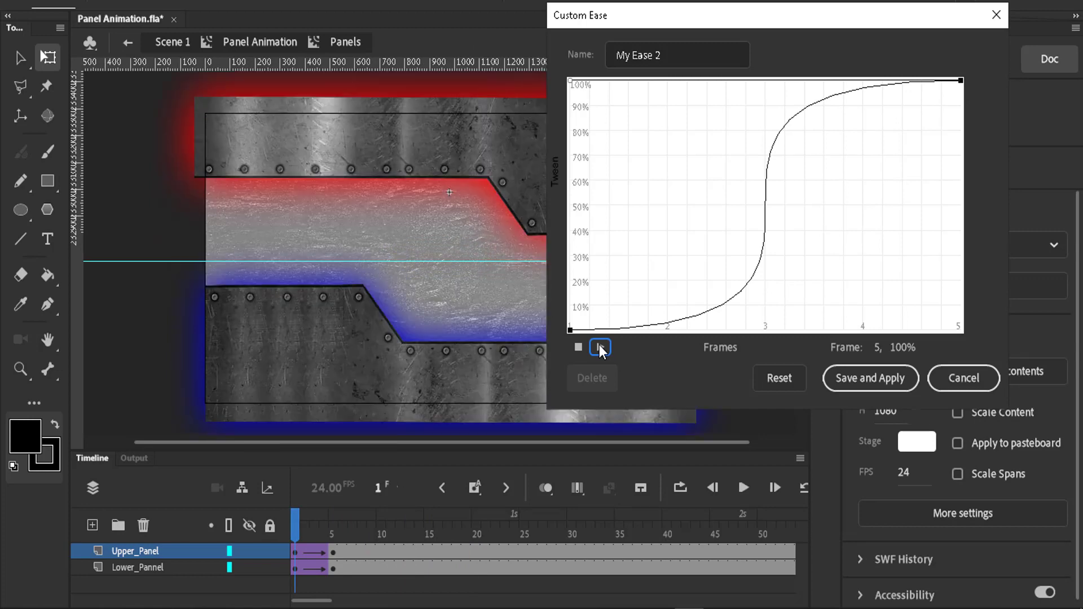
{"action": "left_click", "coordinate": [600, 348]}
Soften the ease into a gentle S-curve by shortening both flat handles to about frame 3, and preview the motion
{"action": "left_click", "coordinate": [571, 330]}
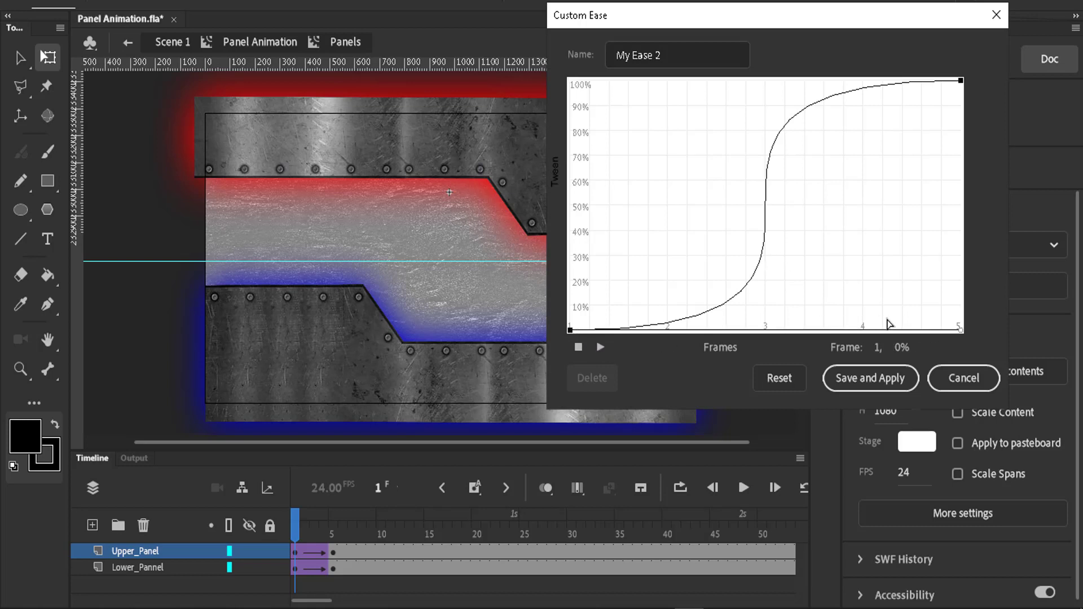
{"action": "left_click_drag", "start_coordinate": [960, 327], "coordinate": [764, 348]}
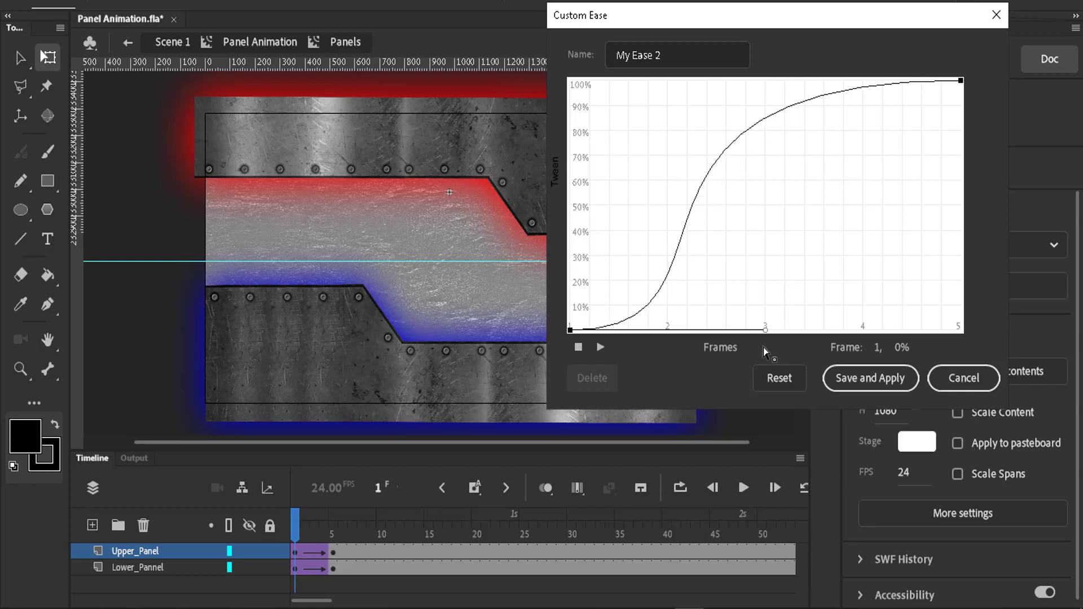
{"action": "left_click", "coordinate": [962, 82]}
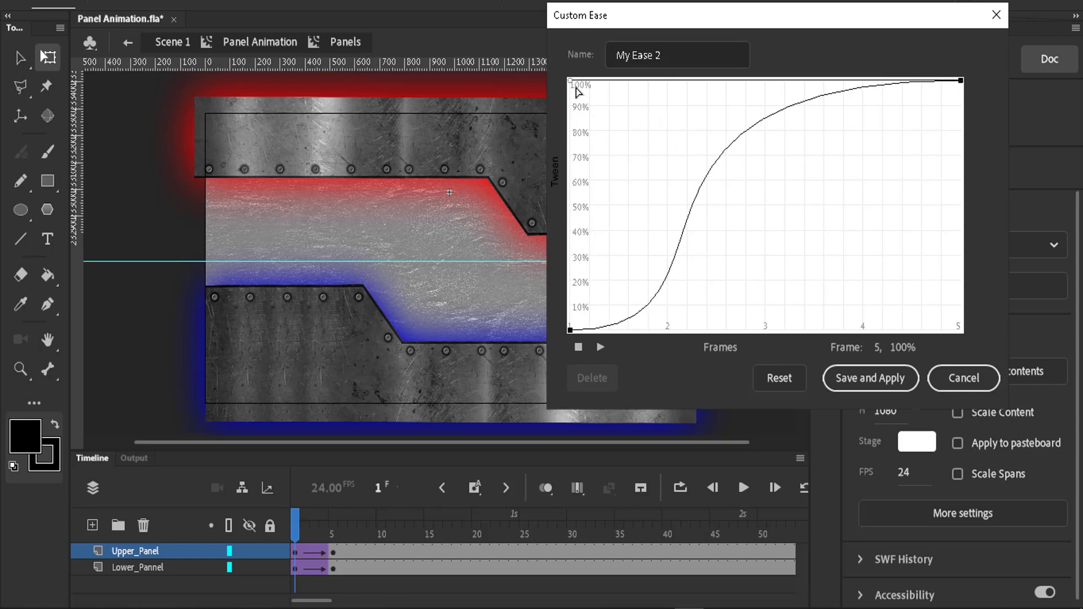
{"action": "left_click_drag", "start_coordinate": [570, 83], "coordinate": [677, 86]}
{"action": "left_click_drag", "start_coordinate": [739, 88], "coordinate": [756, 82]}
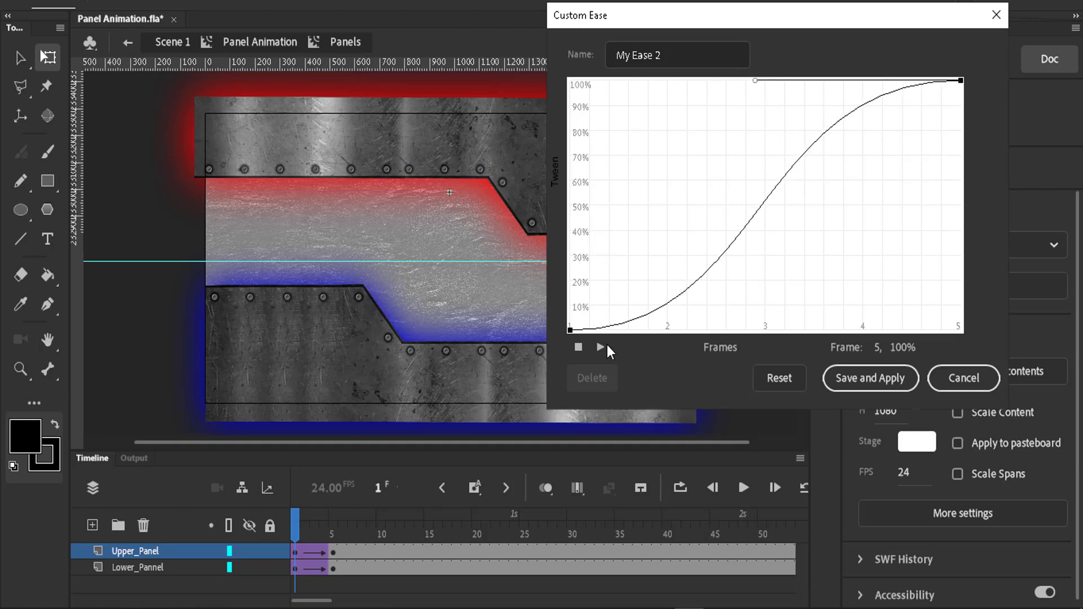
{"action": "left_click", "coordinate": [607, 345]}
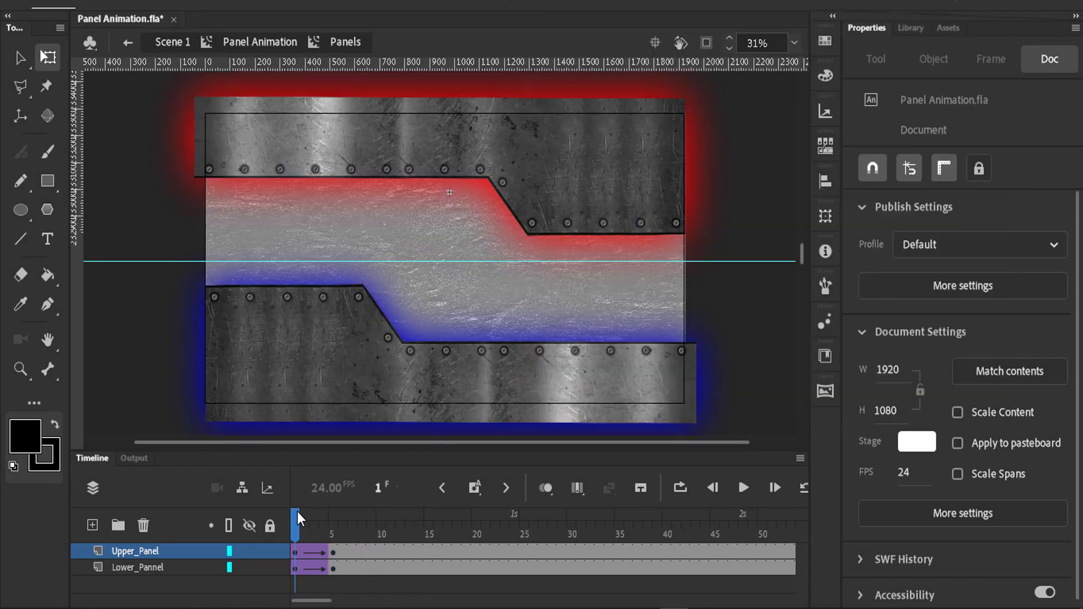
Play the timeline from frame 1 to review the eased panel motion, and return the playhead to the start
{"action": "mouse_move", "coordinate": [293, 520]}
{"action": "left_mouse_down"}
{"action": "mouse_move", "coordinate": [371, 527]}
{"action": "mouse_move", "coordinate": [295, 528]}
{"action": "left_mouse_up"}
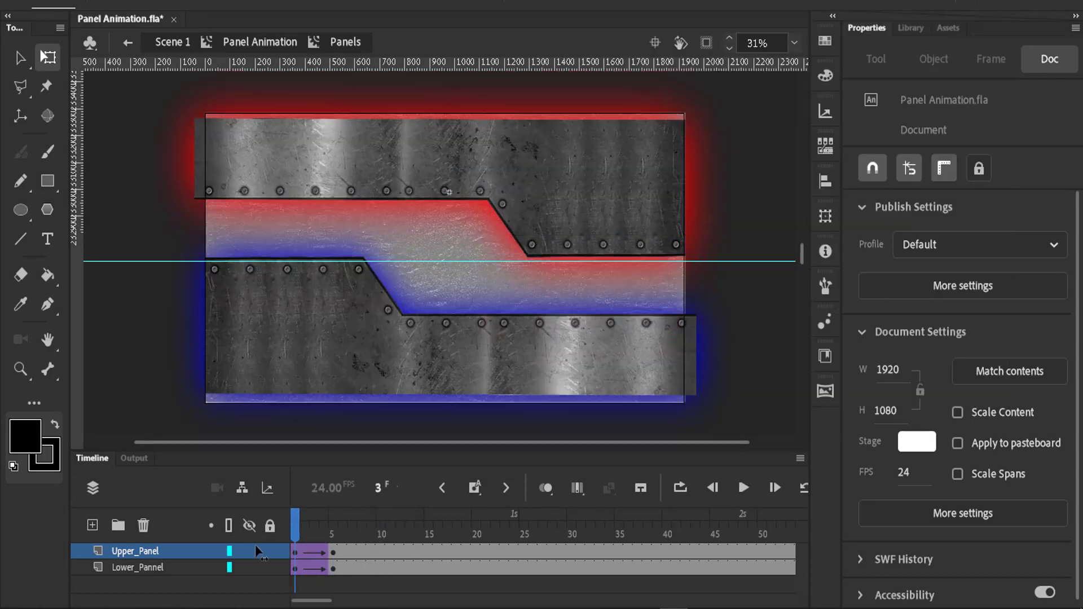
{"action": "left_click", "coordinate": [739, 486]}
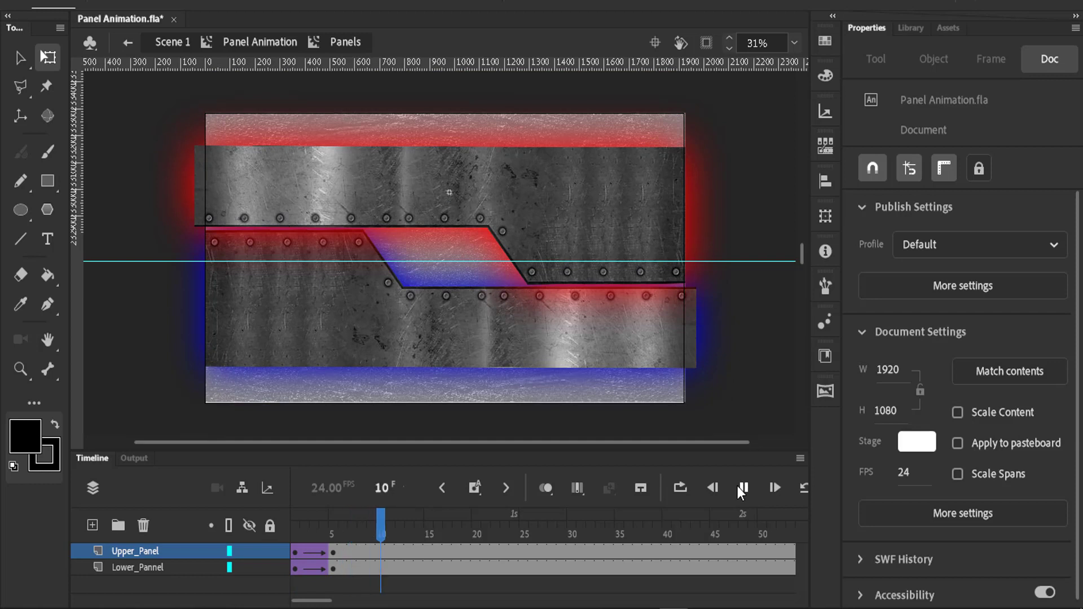
{"action": "left_click", "coordinate": [738, 487]}
{"action": "left_click_drag", "start_coordinate": [467, 516], "coordinate": [281, 577]}
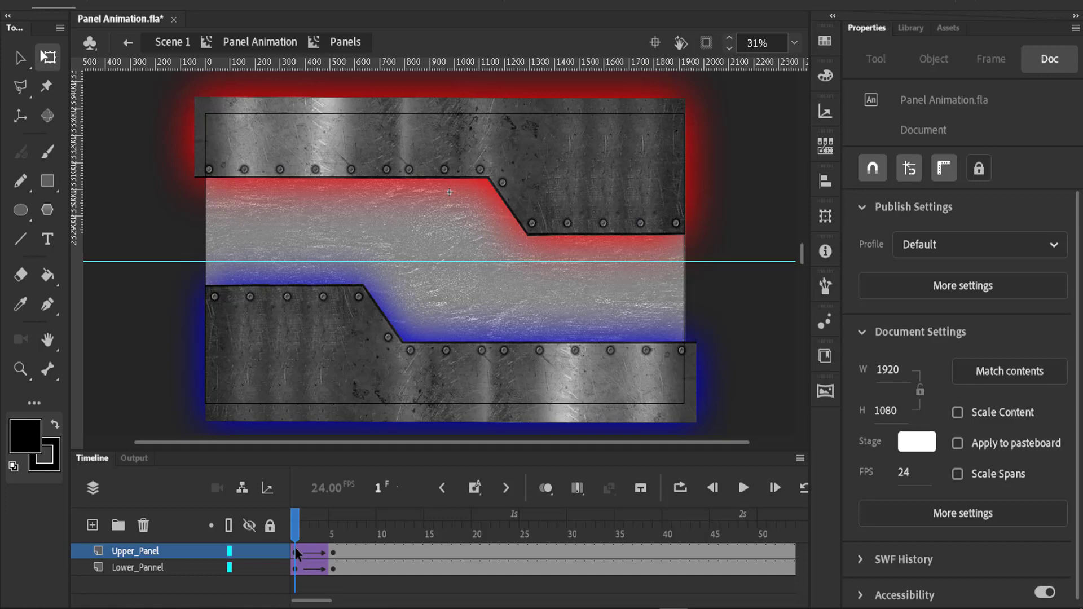
Copy frames 1 to 5 of both panel layers and paste them with overwrite at frame 10
{"action": "left_click_drag", "start_coordinate": [295, 547], "coordinate": [329, 575]}
{"action": "right_click", "coordinate": [322, 570]}
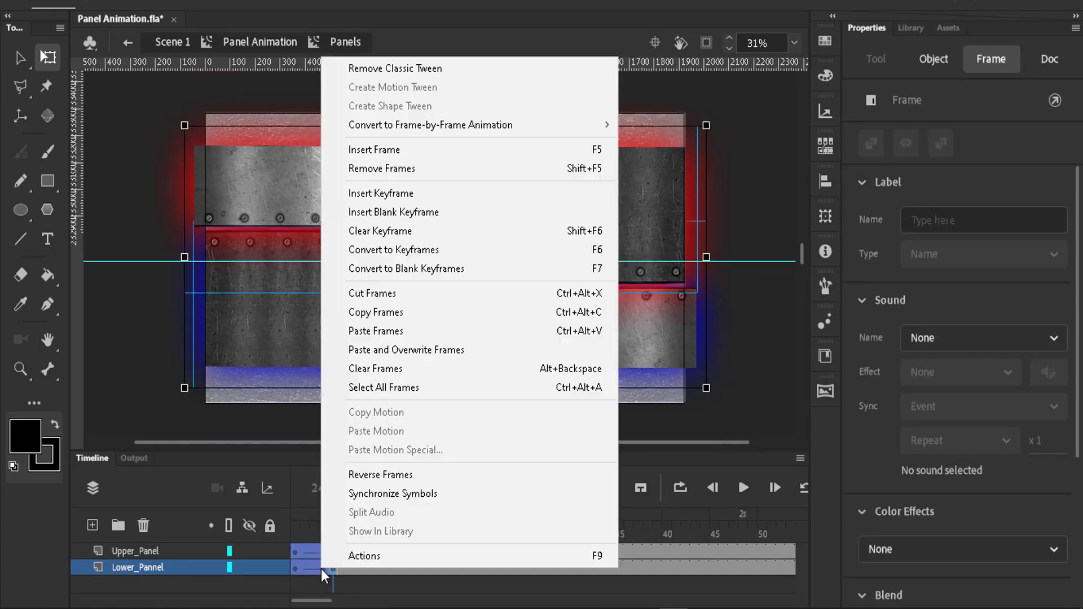
{"action": "left_click", "coordinate": [439, 317]}
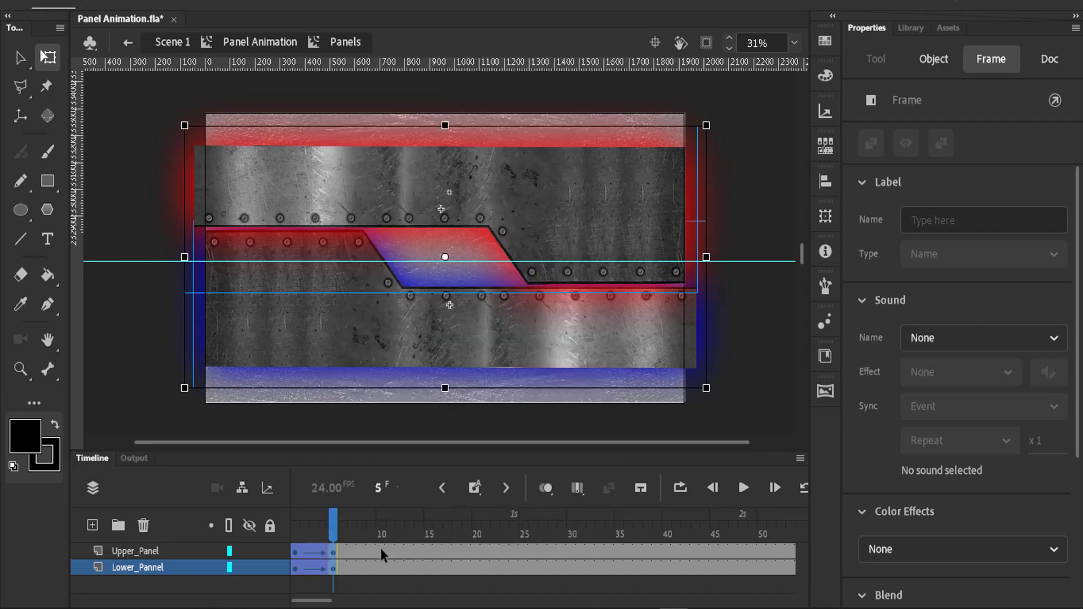
{"action": "left_click_drag", "start_coordinate": [382, 553], "coordinate": [383, 571]}
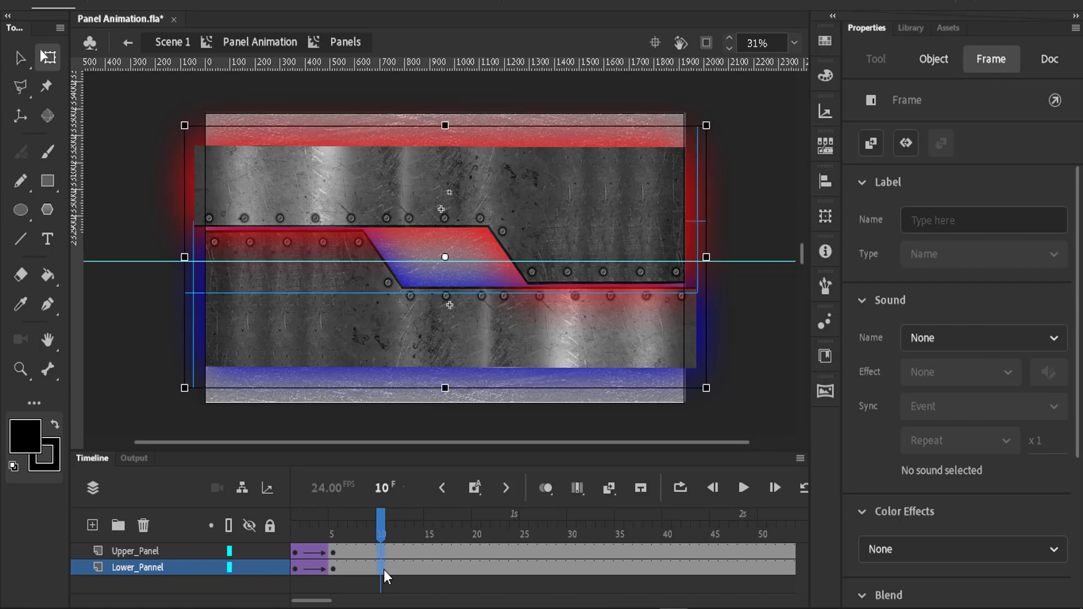
{"action": "right_click", "coordinate": [384, 569]}
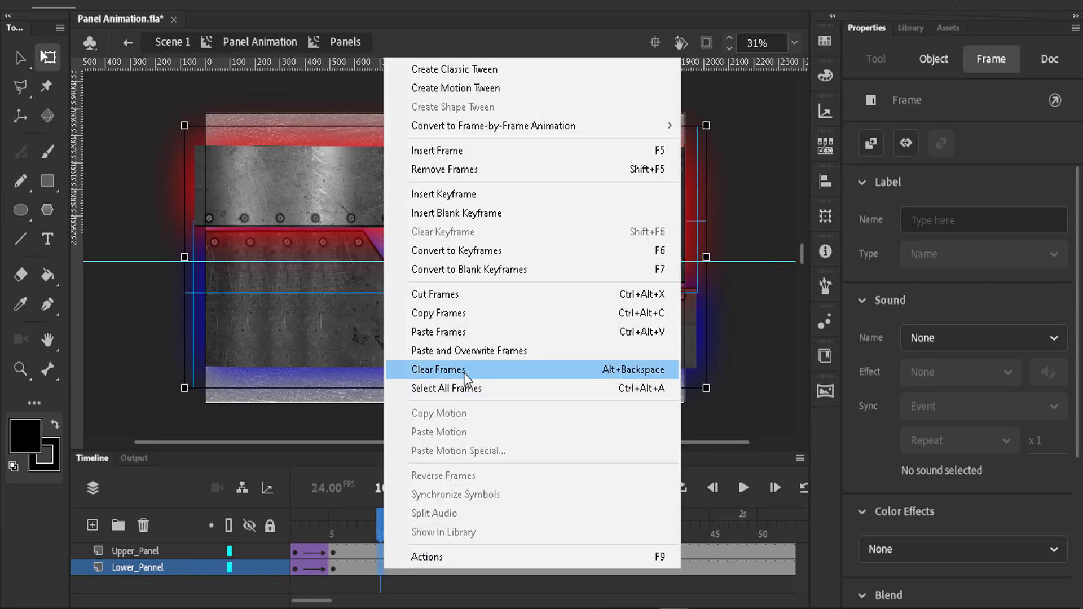
{"action": "left_click", "coordinate": [467, 352]}
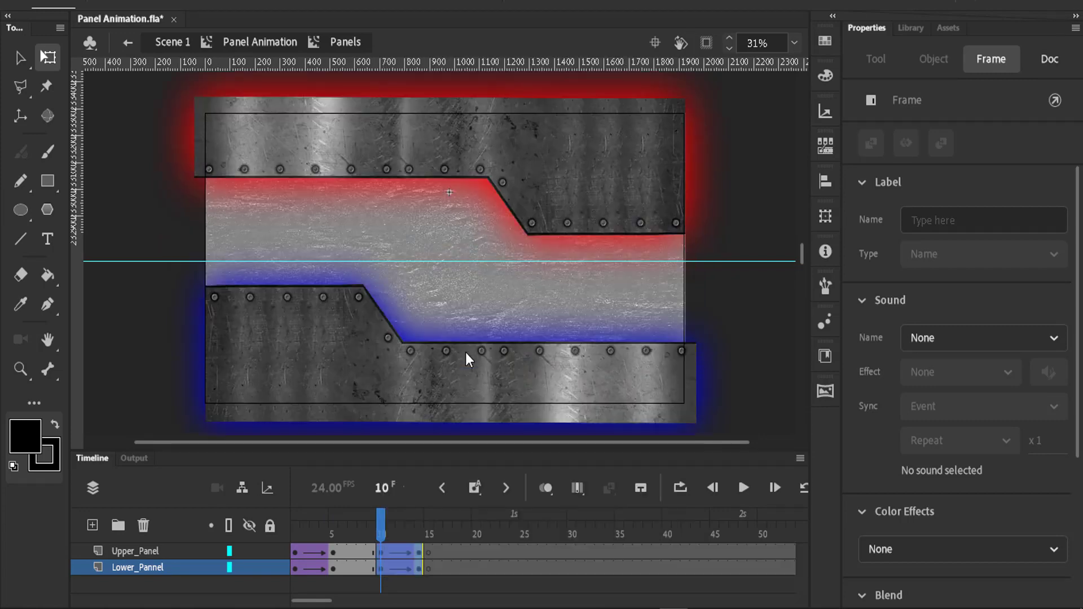
Reverse the pasted frames 10 to 14 on both layers so the panels open again
{"action": "left_click_drag", "start_coordinate": [386, 512], "coordinate": [414, 562]}
{"action": "right_click", "coordinate": [421, 564]}
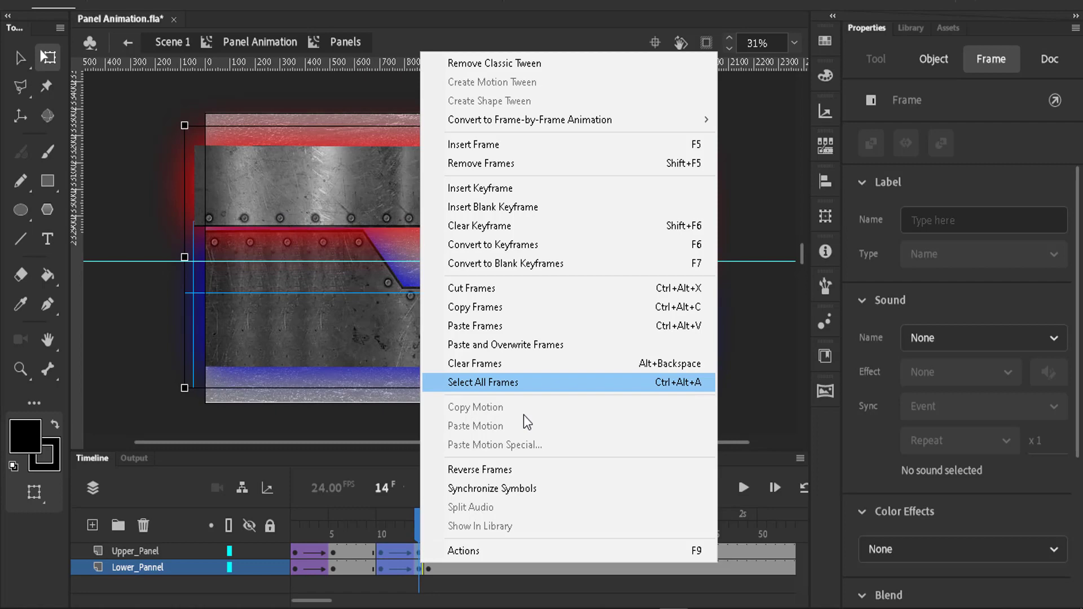
{"action": "left_click", "coordinate": [508, 471]}
Play the timeline from frame 1 to check the panels' closing and reopening
{"action": "left_click_drag", "start_coordinate": [417, 533], "coordinate": [296, 534]}
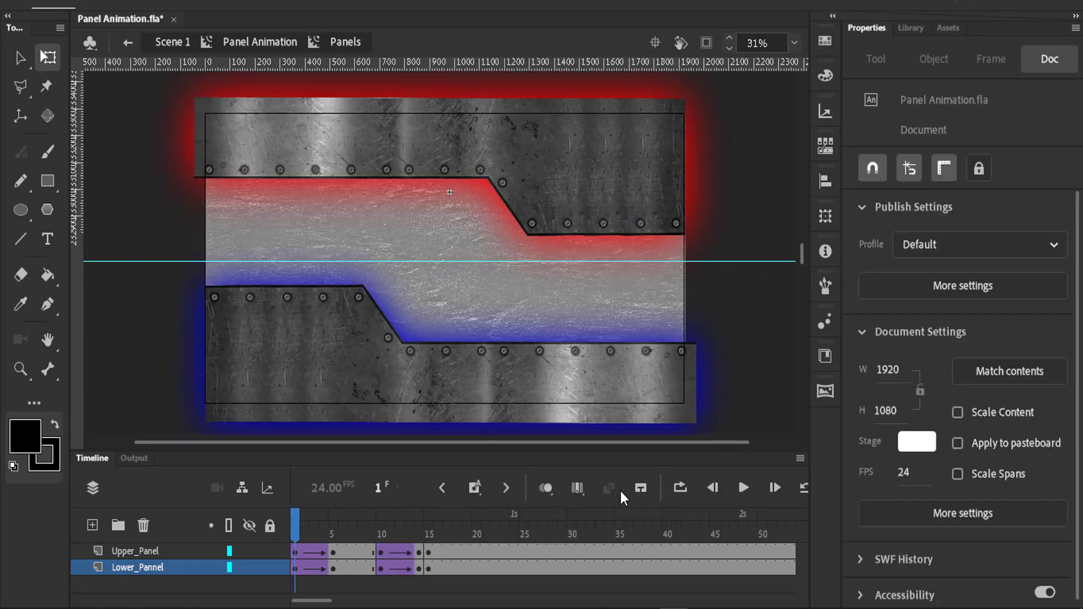
{"action": "left_click", "coordinate": [744, 488]}
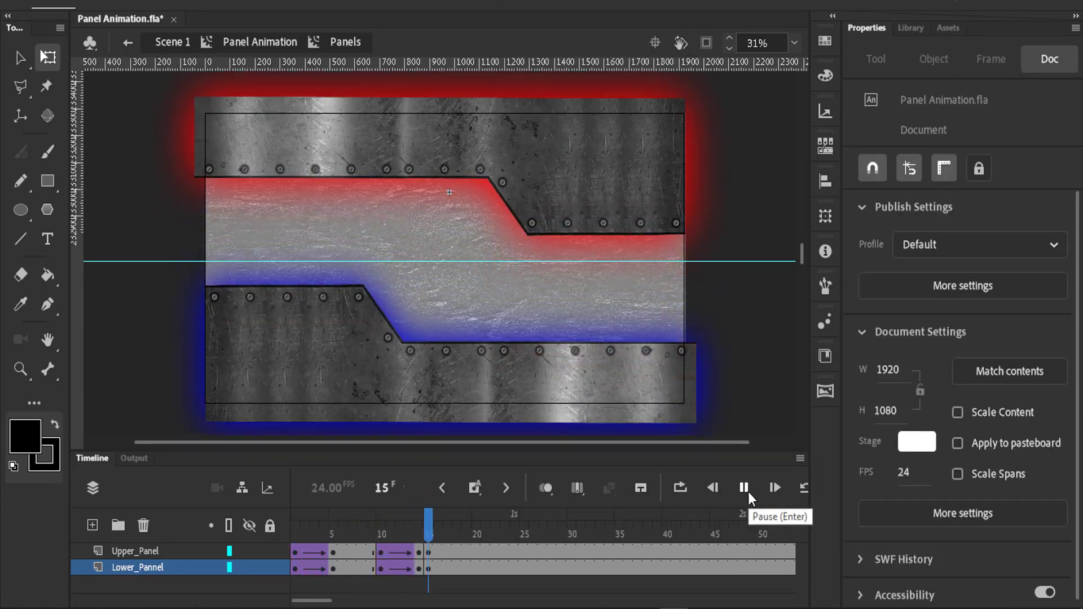
{"action": "left_click", "coordinate": [743, 488]}
Clear the extra keyframe at frame 15 on both panel layers
{"action": "left_click", "coordinate": [426, 556]}
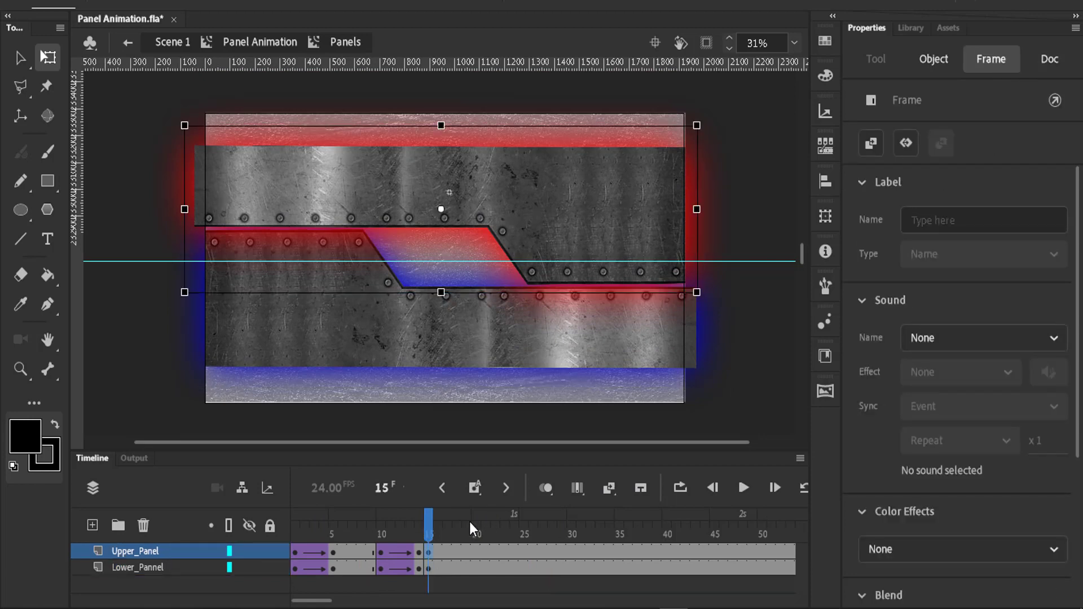
{"action": "left_click_drag", "start_coordinate": [424, 526], "coordinate": [438, 544]}
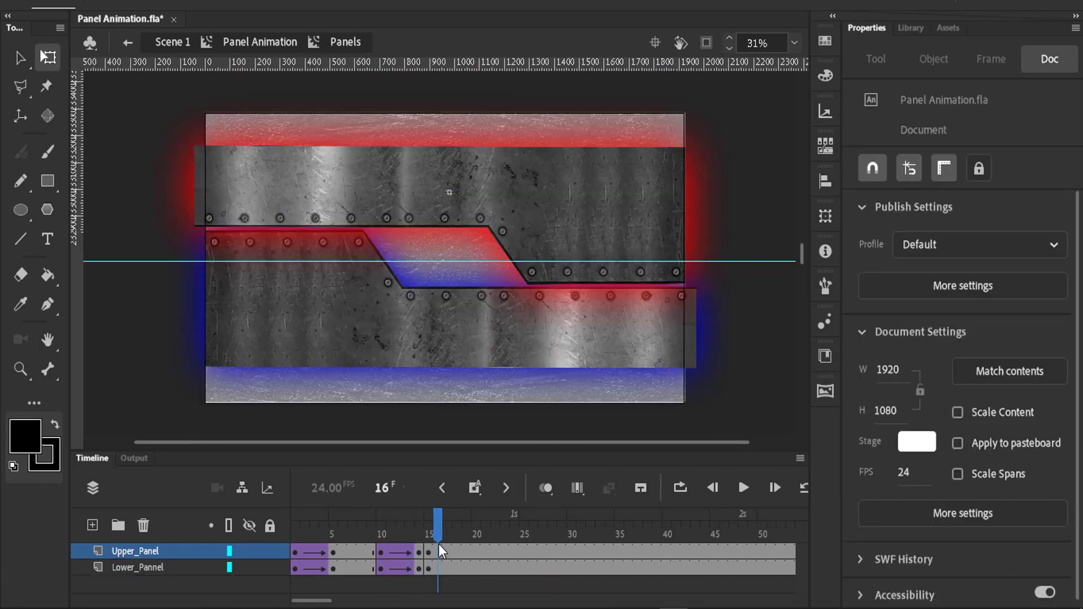
{"action": "right_click", "coordinate": [430, 569]}
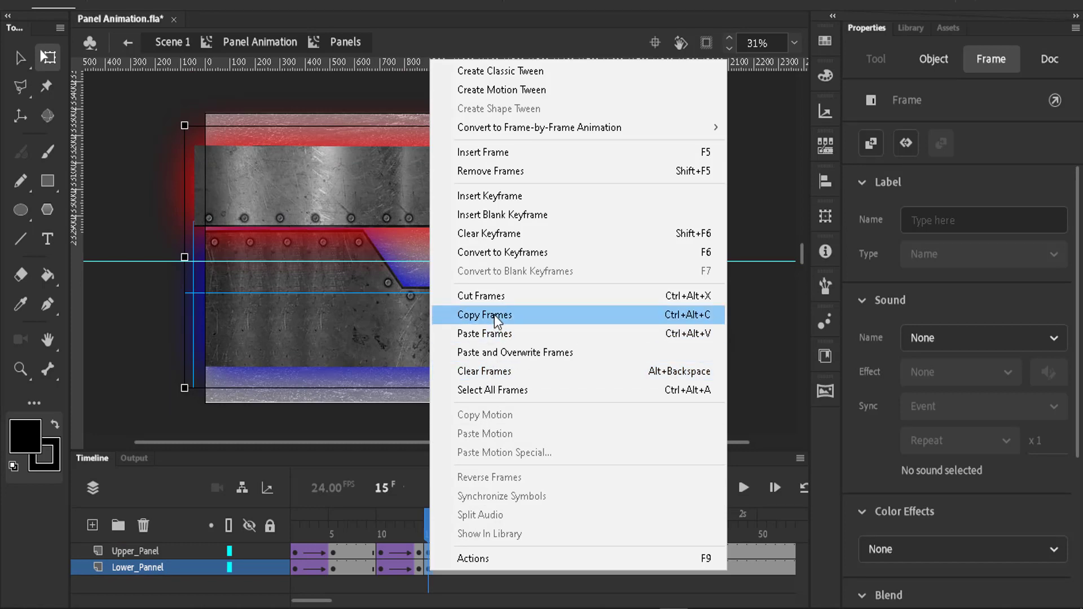
{"action": "left_click", "coordinate": [493, 241]}
Play the timeline from frame 1 to check the reopening once the extra keyframe is removed
{"action": "left_click_drag", "start_coordinate": [430, 522], "coordinate": [246, 533]}
{"action": "left_click", "coordinate": [746, 493]}
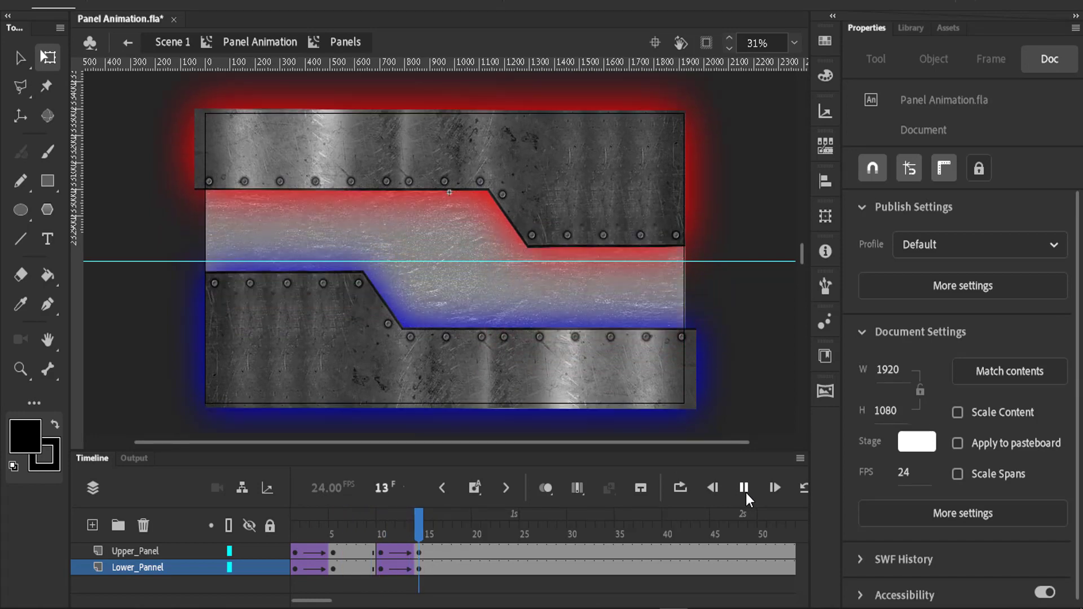
{"action": "left_click", "coordinate": [743, 492]}
Copy frames 1 to 14 of both panel layers and paste them with overwrite at frame 20
{"action": "left_click_drag", "start_coordinate": [513, 529], "coordinate": [414, 566]}
{"action": "right_click", "coordinate": [409, 562]}
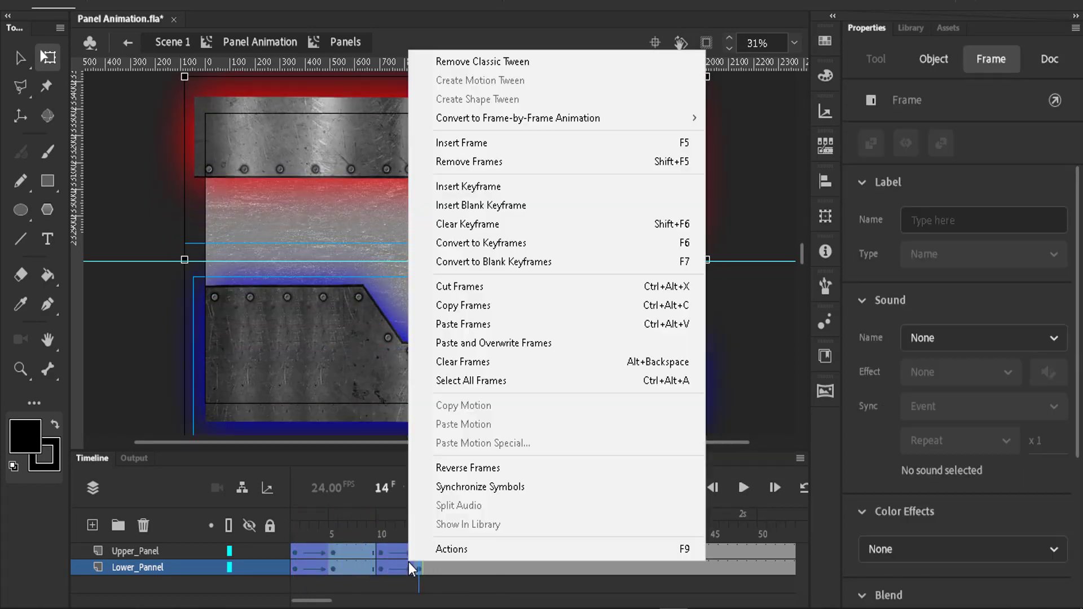
{"action": "left_click", "coordinate": [514, 312]}
{"action": "left_click_drag", "start_coordinate": [476, 551], "coordinate": [479, 565]}
{"action": "right_click", "coordinate": [479, 565]}
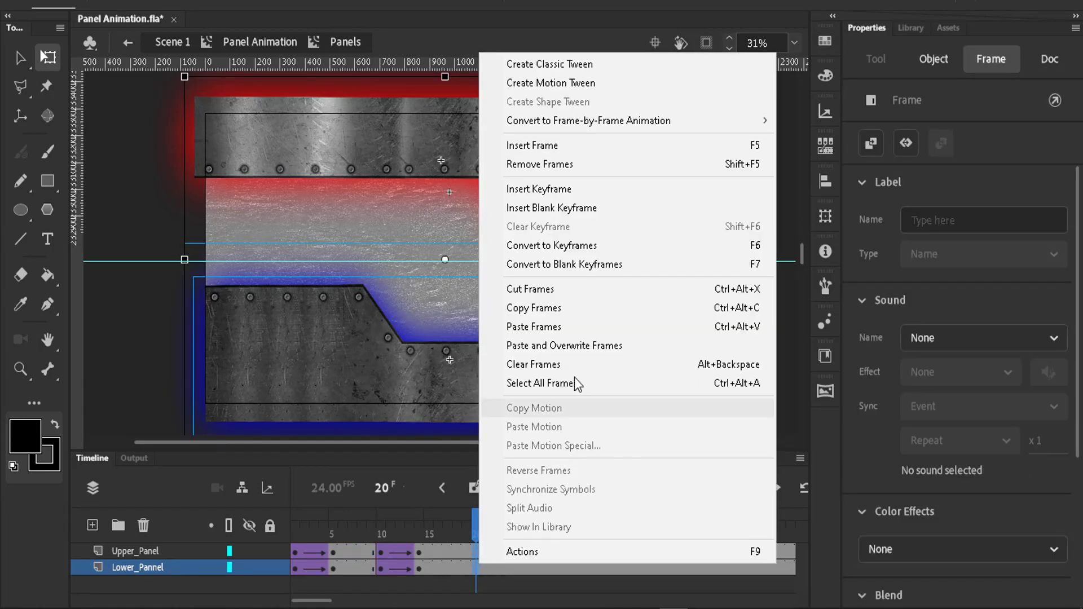
{"action": "left_click", "coordinate": [577, 346]}
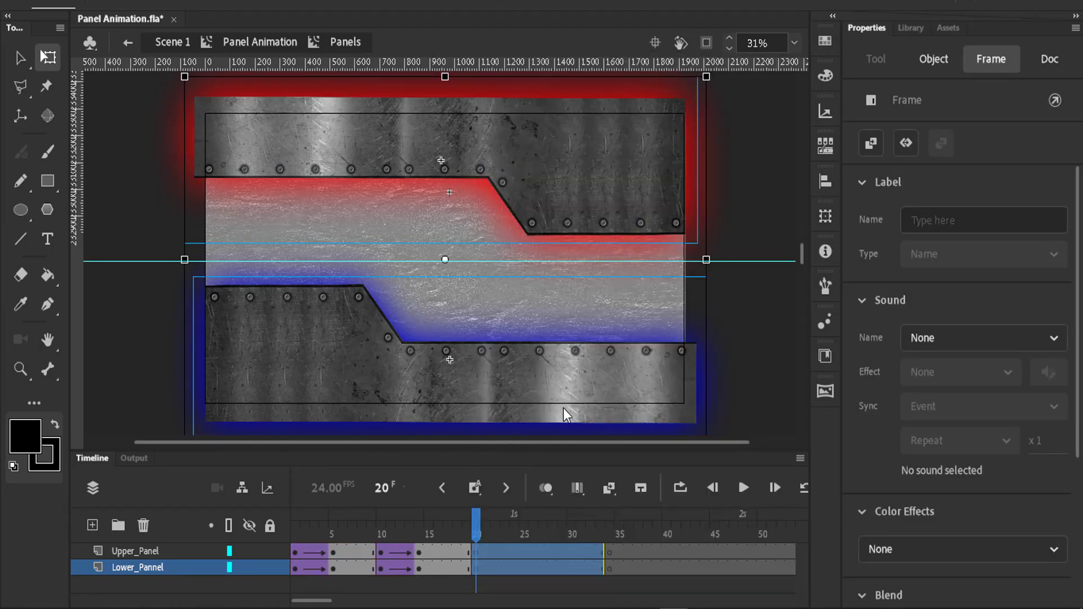
Play the timeline from frame 1 to check the repeated closing and reopening cycle
{"action": "left_click_drag", "start_coordinate": [484, 516], "coordinate": [294, 518]}
{"action": "left_click", "coordinate": [739, 490]}
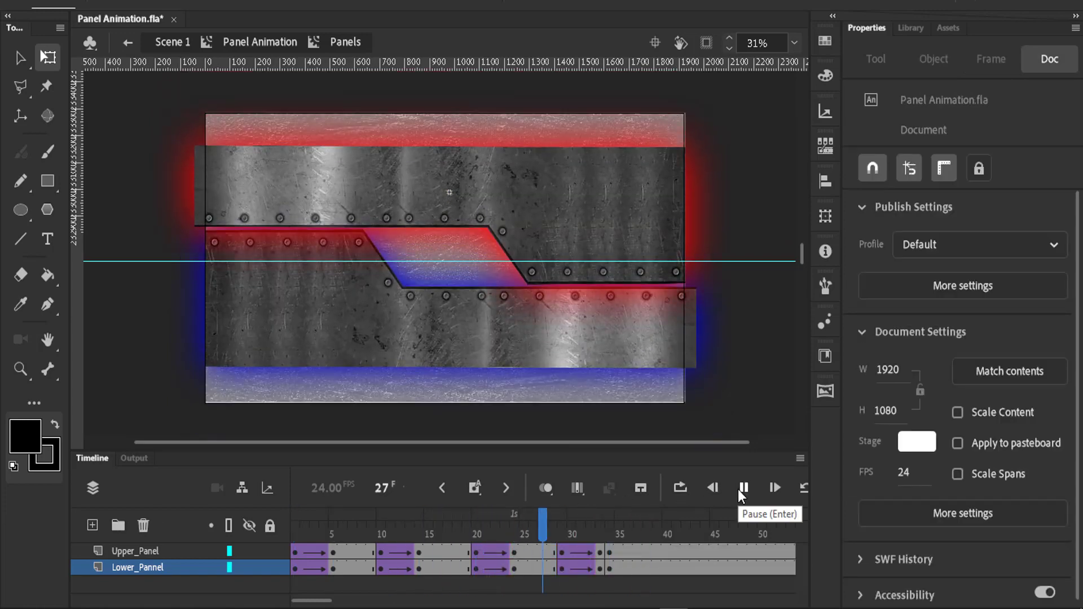
{"action": "left_click", "coordinate": [744, 488]}
Move the pasted block of both panel layers so it starts at frame 25, and play the timeline from frame 1
{"action": "left_click_drag", "start_coordinate": [476, 547], "coordinate": [605, 573]}
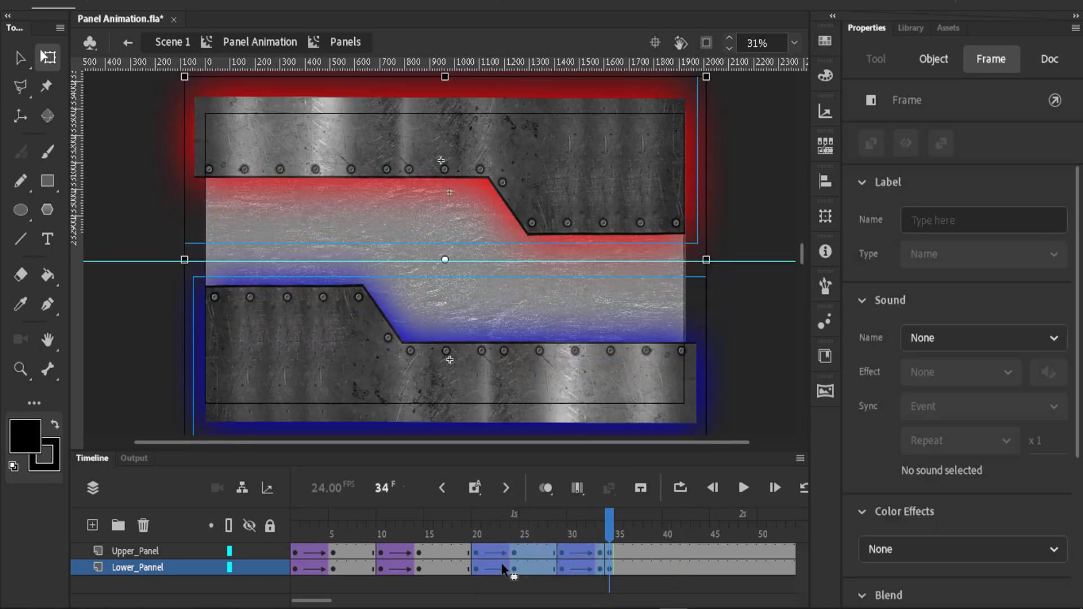
{"action": "left_click_drag", "start_coordinate": [487, 562], "coordinate": [531, 560]}
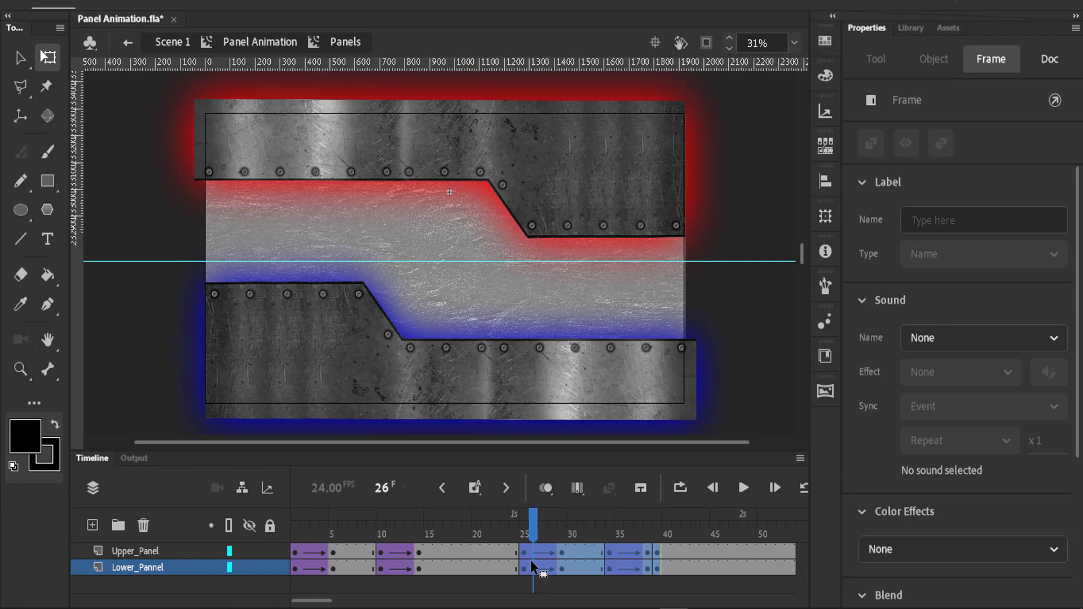
{"action": "left_click_drag", "start_coordinate": [534, 535], "coordinate": [287, 529]}
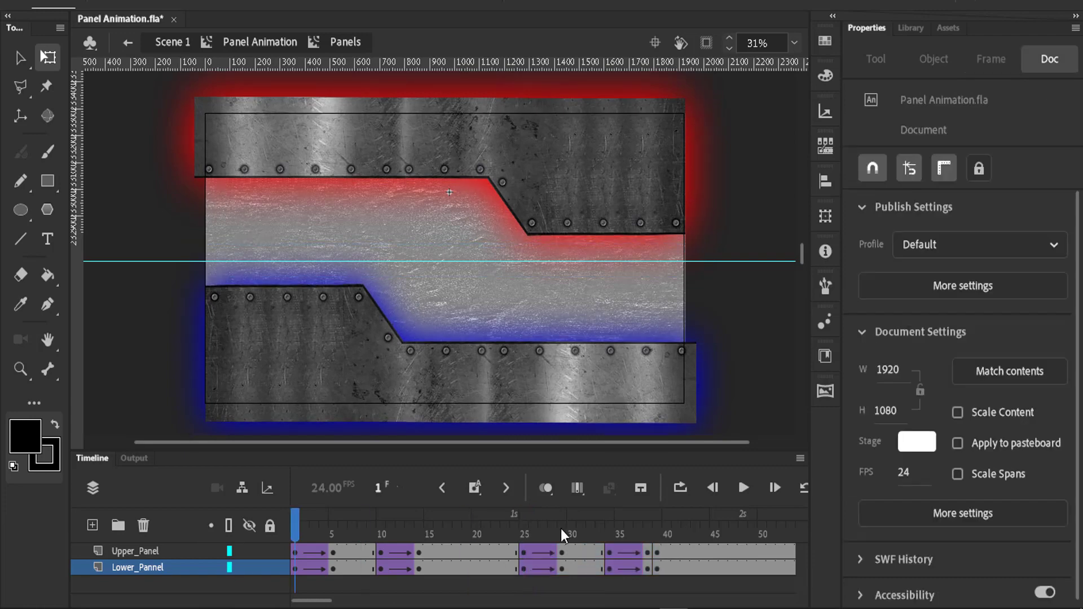
{"action": "left_click", "coordinate": [741, 489]}
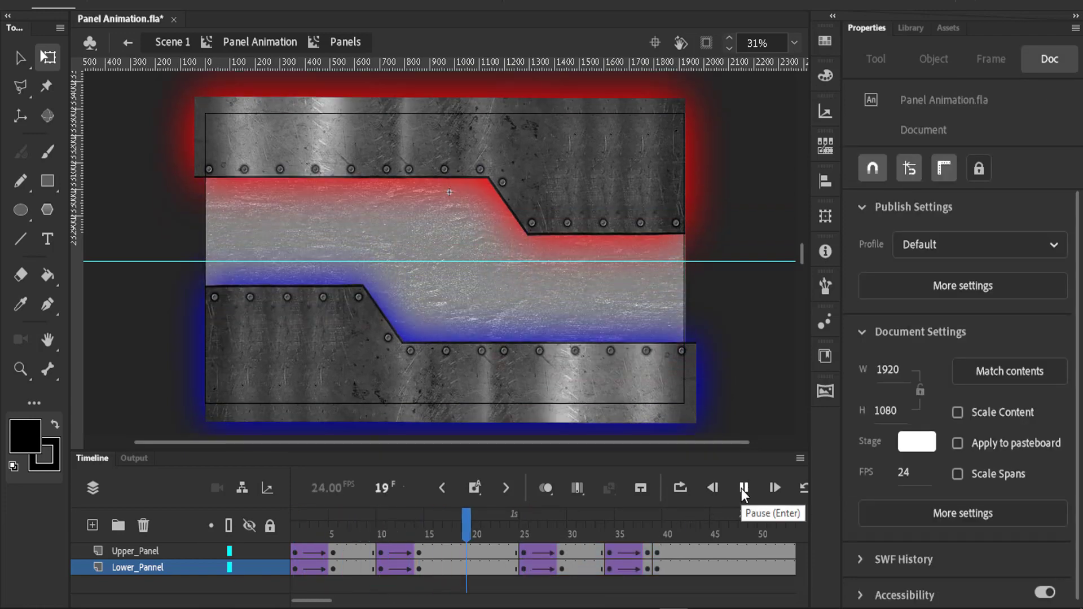
{"action": "left_click", "coordinate": [744, 487]}
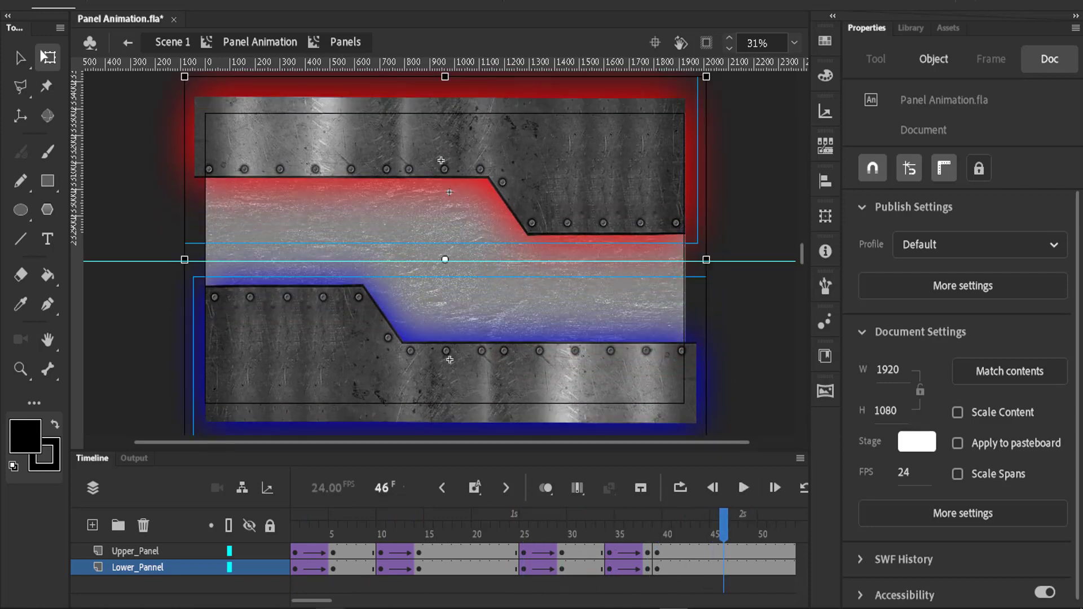
Paste the copied closing and reopening cycle with overwrite on both panel layers at frames 50 and 76
{"action": "left_click_drag", "start_coordinate": [325, 606], "coordinate": [337, 605]}
{"action": "left_click_drag", "start_coordinate": [621, 533], "coordinate": [486, 536]}
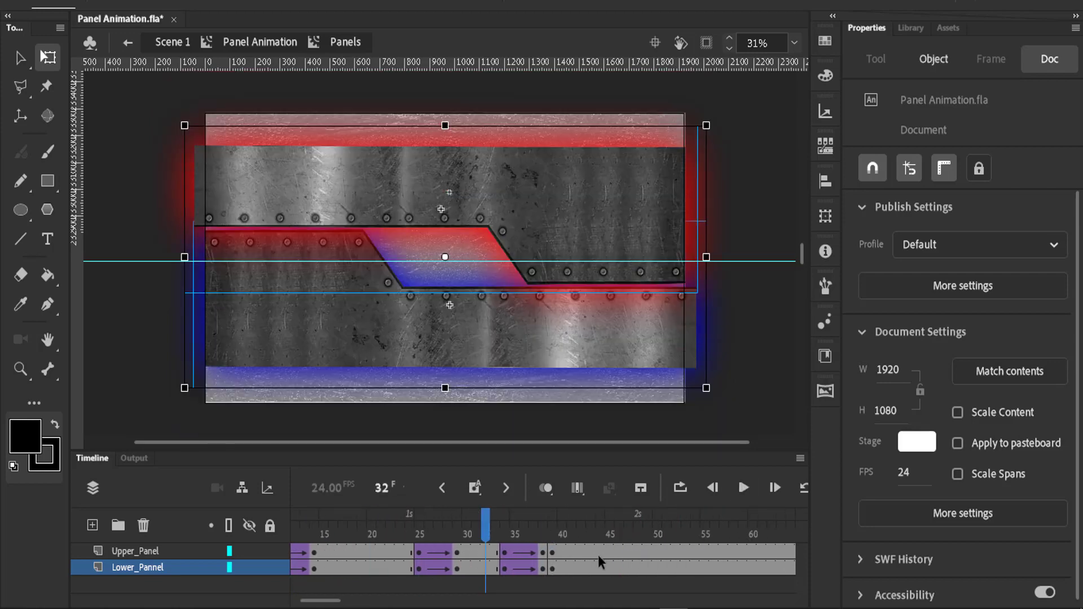
{"action": "right_click", "coordinate": [658, 571]}
{"action": "left_click", "coordinate": [713, 336]}
{"action": "left_click_drag", "start_coordinate": [657, 533], "coordinate": [553, 533]}
{"action": "right_click", "coordinate": [637, 570]}
{"action": "left_click", "coordinate": [699, 334]}
Paste the copied cycle with overwrite at frame 100 on both panel layers, undoing the first attempt
{"action": "left_click_drag", "start_coordinate": [430, 554], "coordinate": [632, 564]}
{"action": "right_click", "coordinate": [633, 568]}
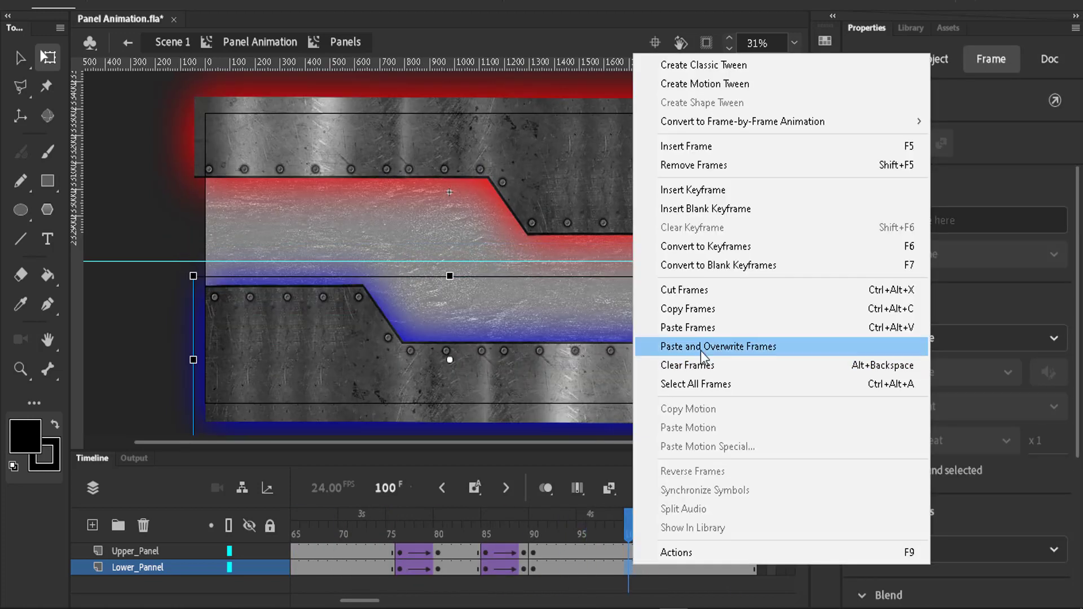
{"action": "left_click", "coordinate": [701, 351]}
{"action": "key", "text": "ctrl+z"}
{"action": "right_click", "coordinate": [628, 562]}
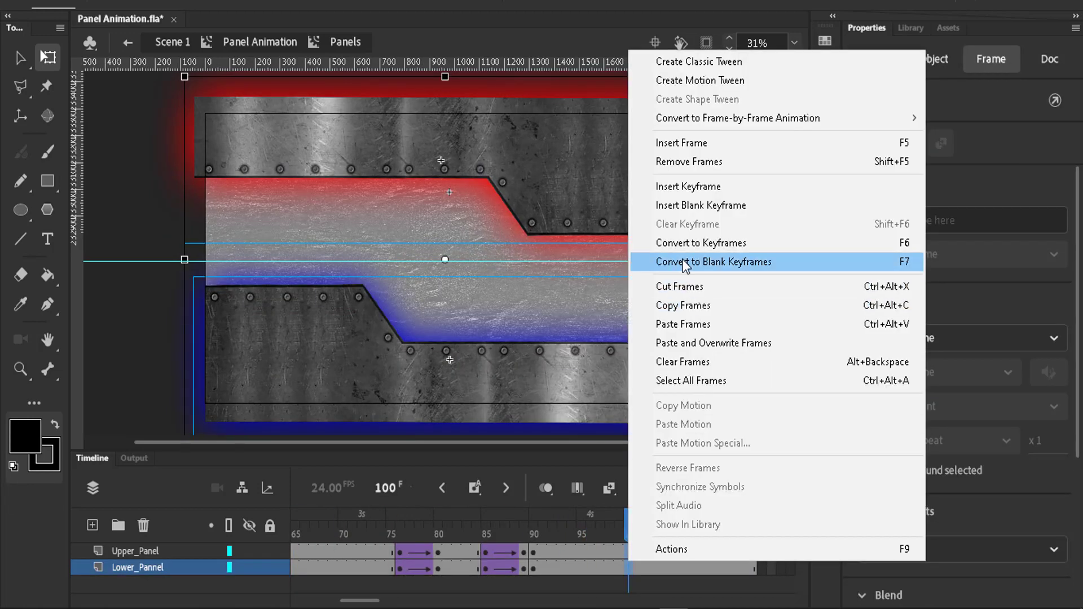
{"action": "left_click", "coordinate": [700, 344]}
Play the last pasted cycle, and extend both panel layers to frame 150
{"action": "left_click_drag", "start_coordinate": [628, 524], "coordinate": [798, 515]}
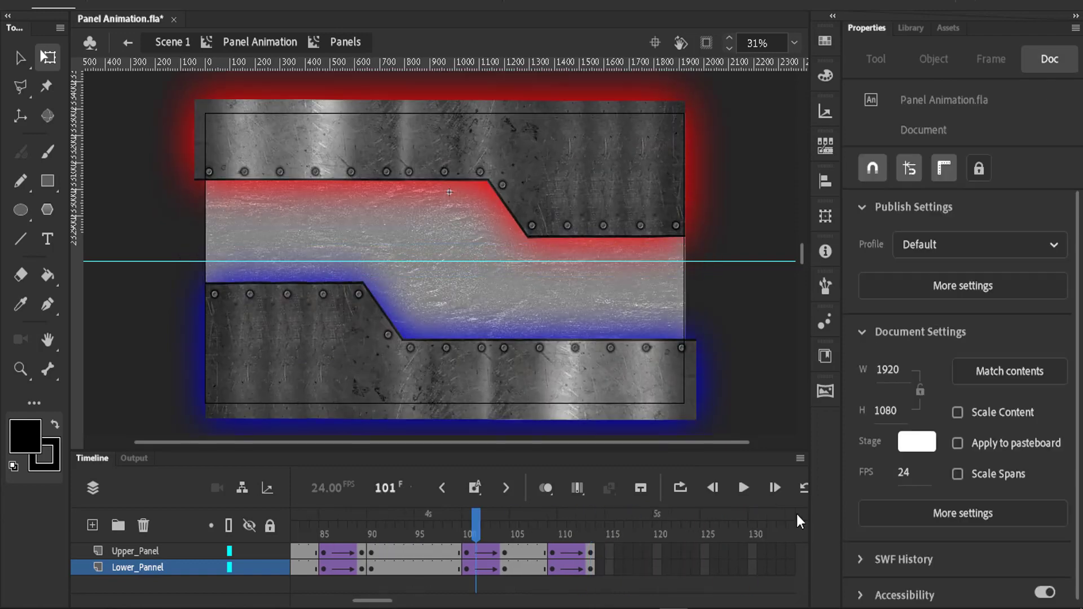
{"action": "left_click", "coordinate": [743, 487]}
{"action": "left_click_drag", "start_coordinate": [373, 600], "coordinate": [404, 605]}
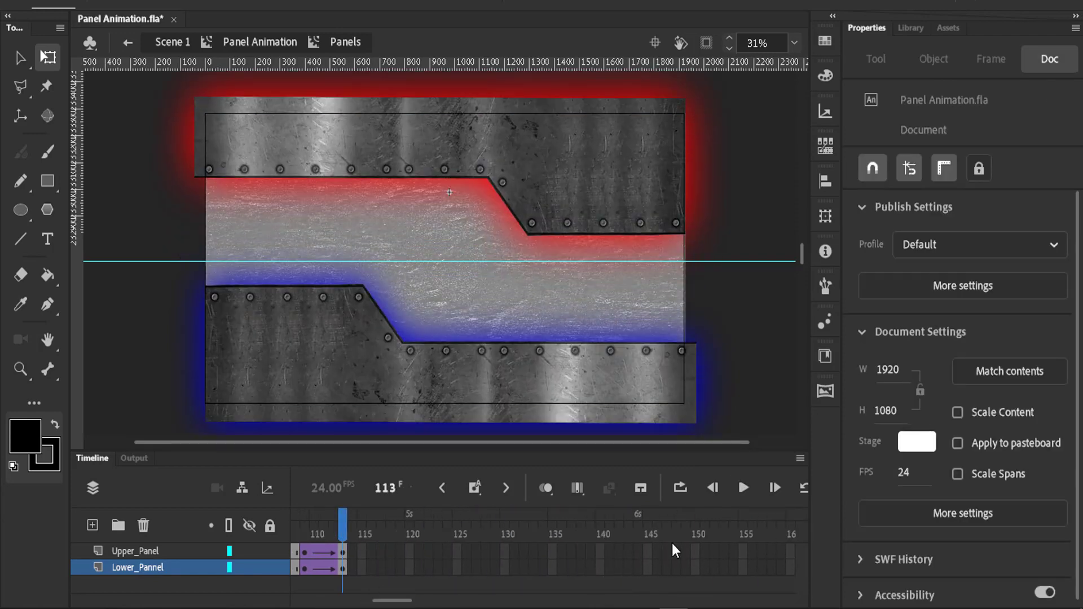
{"action": "left_click", "coordinate": [695, 569]}
{"action": "key", "text": "F5"}
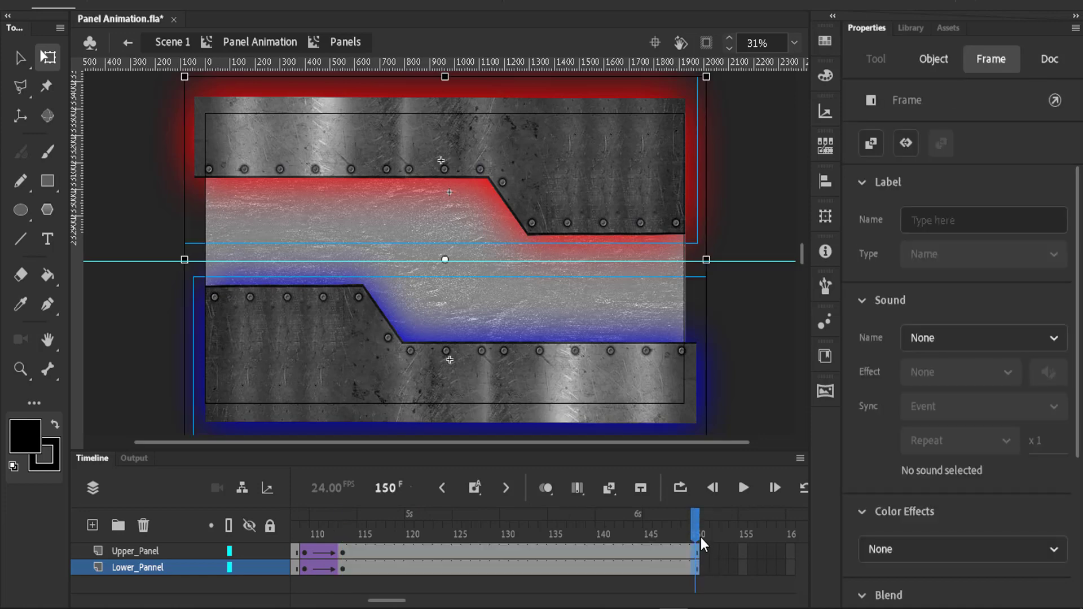
Play the extended panel timeline to review all the cycles, and return the playhead to frame 1
{"action": "left_click_drag", "start_coordinate": [699, 534], "coordinate": [271, 540]}
{"action": "left_click", "coordinate": [743, 487]}
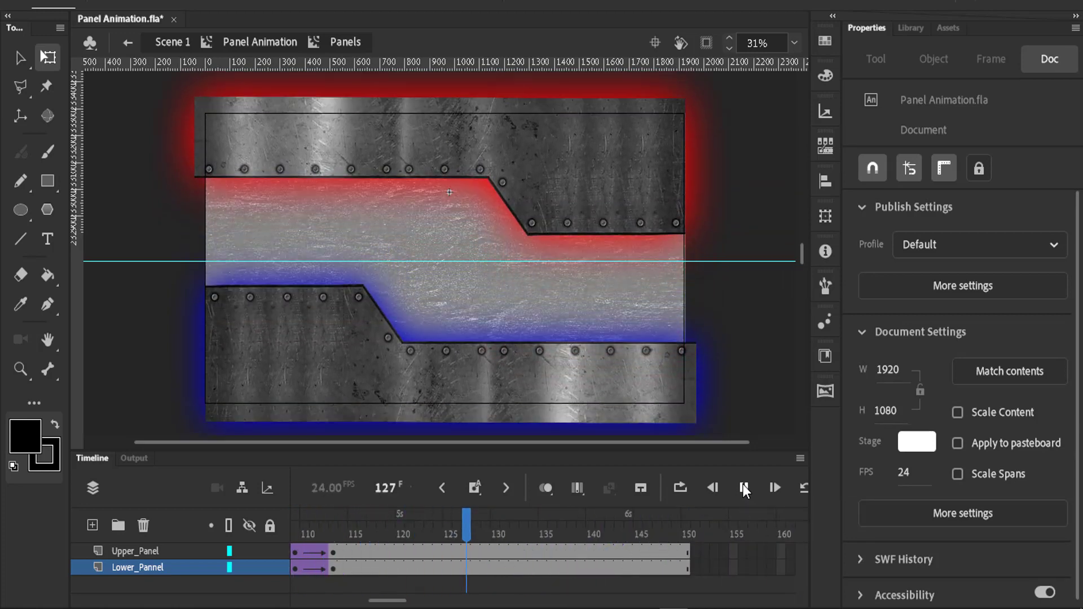
{"action": "left_click", "coordinate": [744, 486]}
{"action": "left_click_drag", "start_coordinate": [150, 591], "coordinate": [112, 594]}
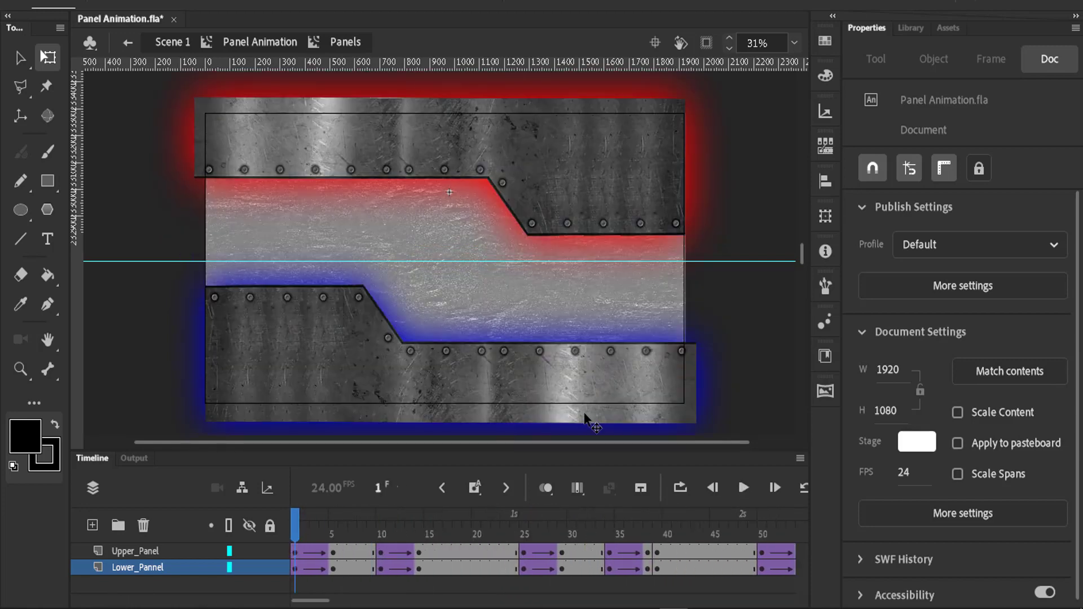
Return to the Panel Animation symbol and extend its Panels and BG layers to frame 150
{"action": "left_click", "coordinate": [128, 43]}
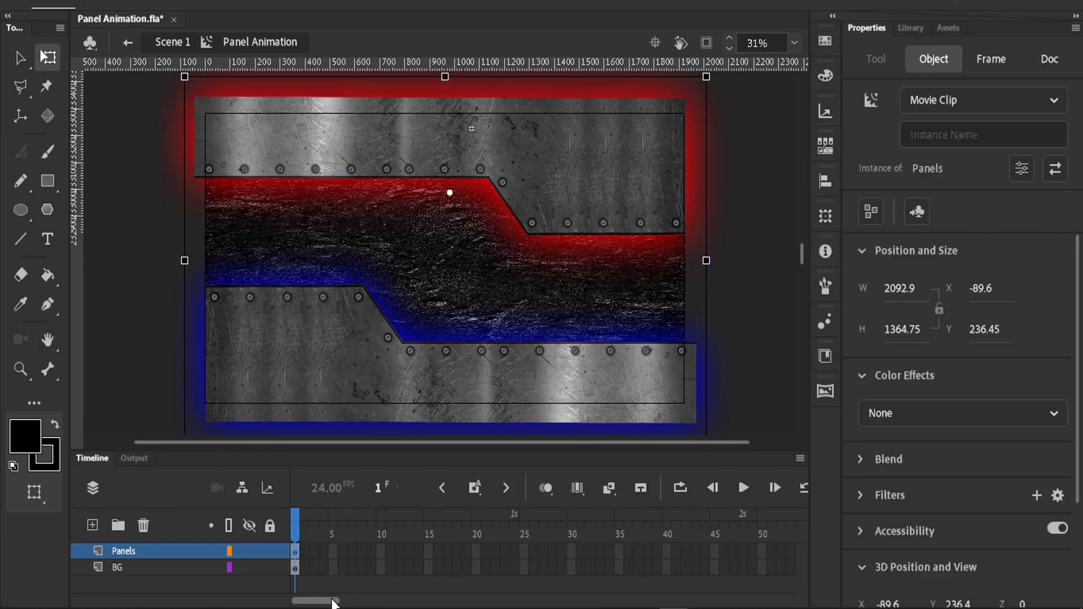
{"action": "left_click_drag", "start_coordinate": [334, 599], "coordinate": [462, 571]}
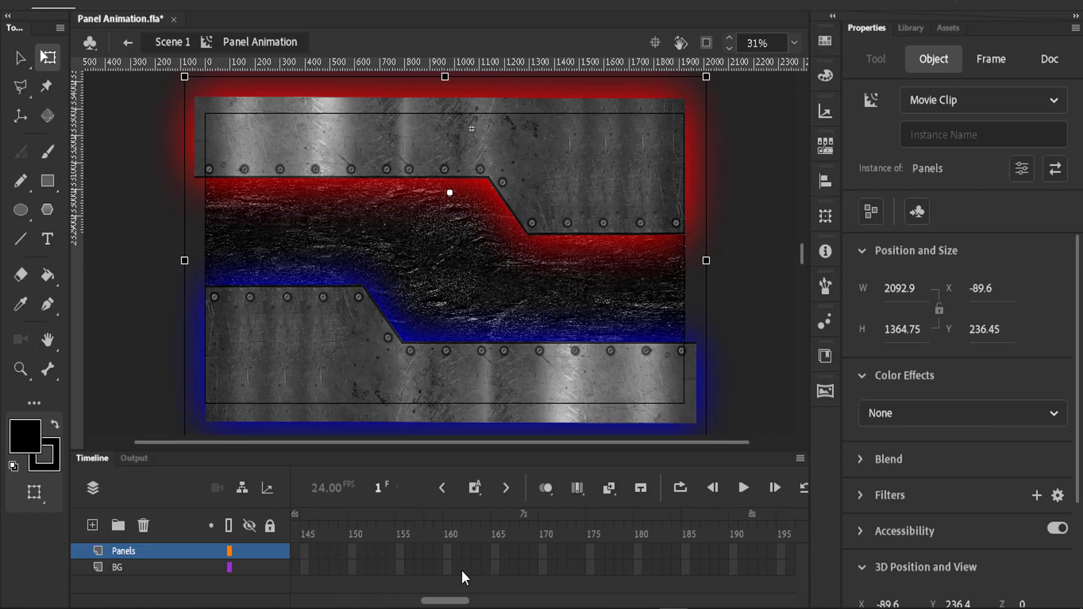
{"action": "left_click_drag", "start_coordinate": [462, 570], "coordinate": [459, 571]}
{"action": "left_click", "coordinate": [371, 550]}
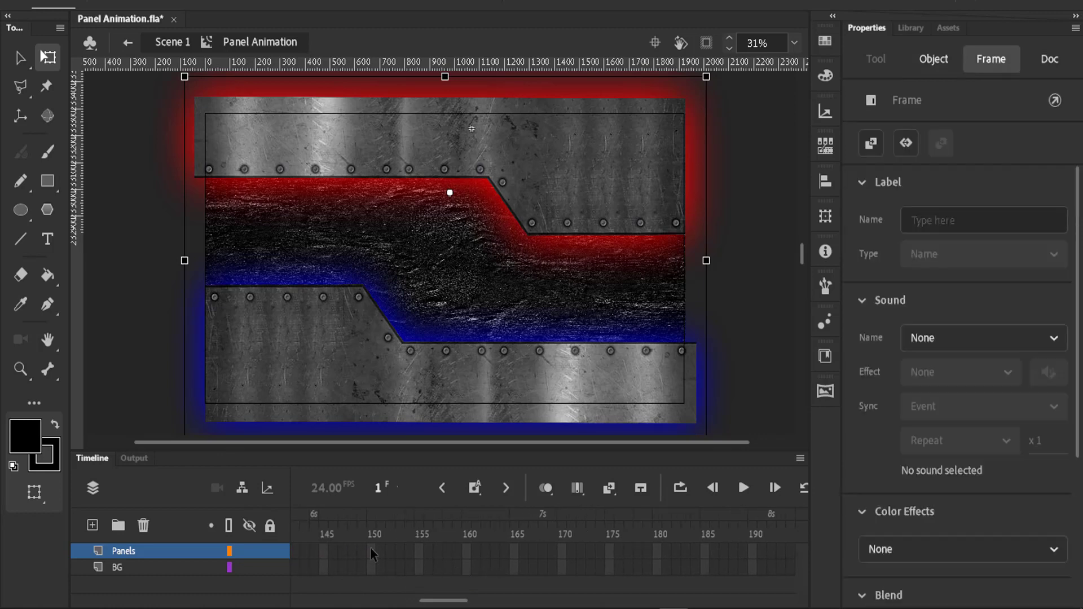
{"action": "key", "text": "F5"}
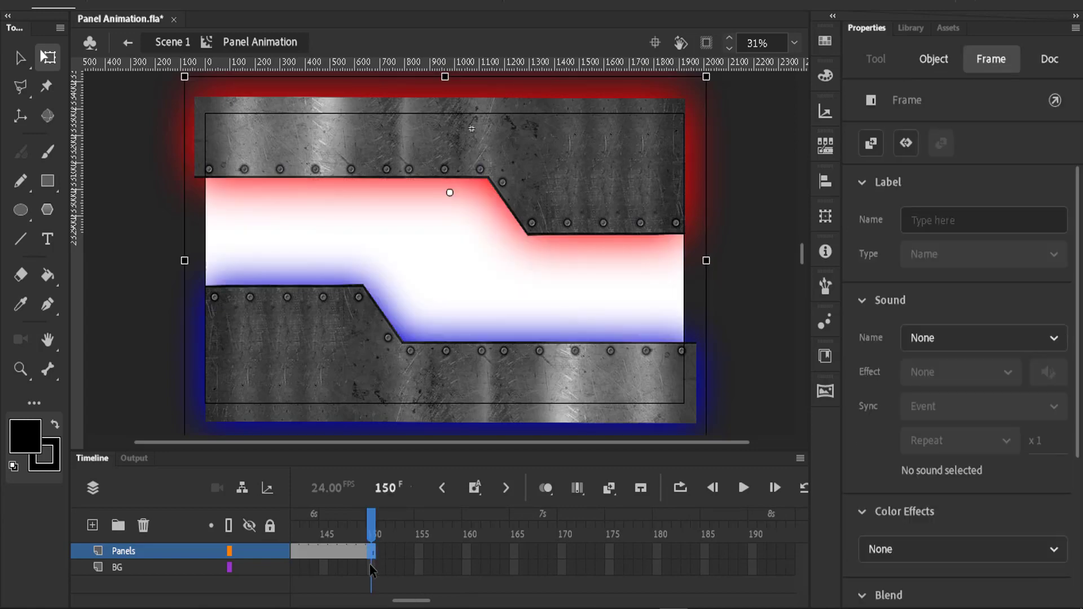
{"action": "left_click", "coordinate": [370, 565]}
{"action": "key", "text": "F5"}
Return the playhead to frame 1, select the Panels instance and test the movie
{"action": "left_click_drag", "start_coordinate": [372, 528], "coordinate": [140, 583]}
{"action": "left_click", "coordinate": [140, 574]}
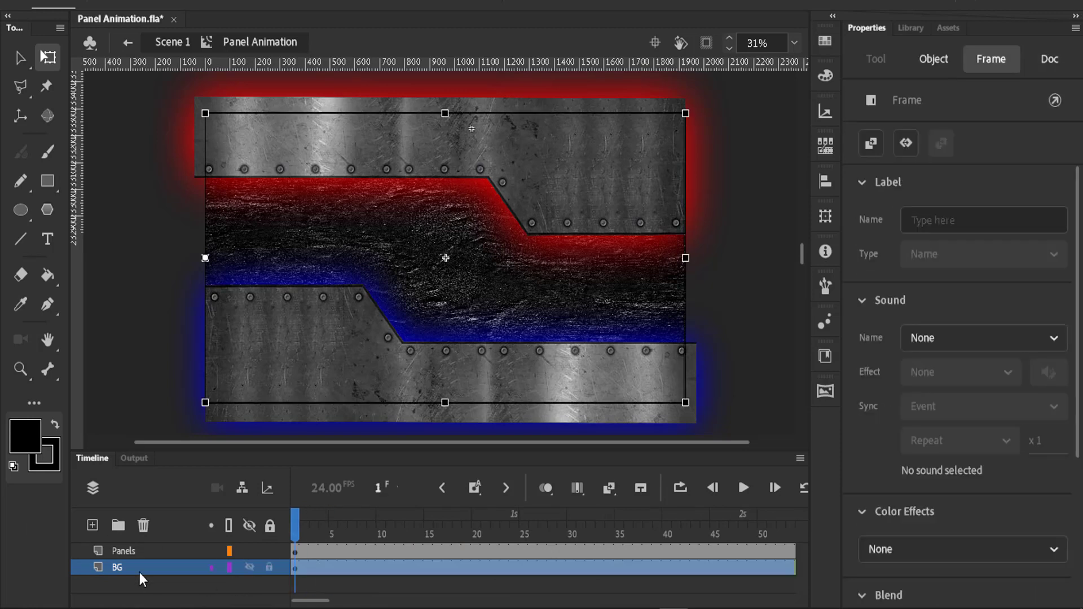
{"action": "left_click", "coordinate": [127, 555]}
{"action": "left_click", "coordinate": [411, 371]}
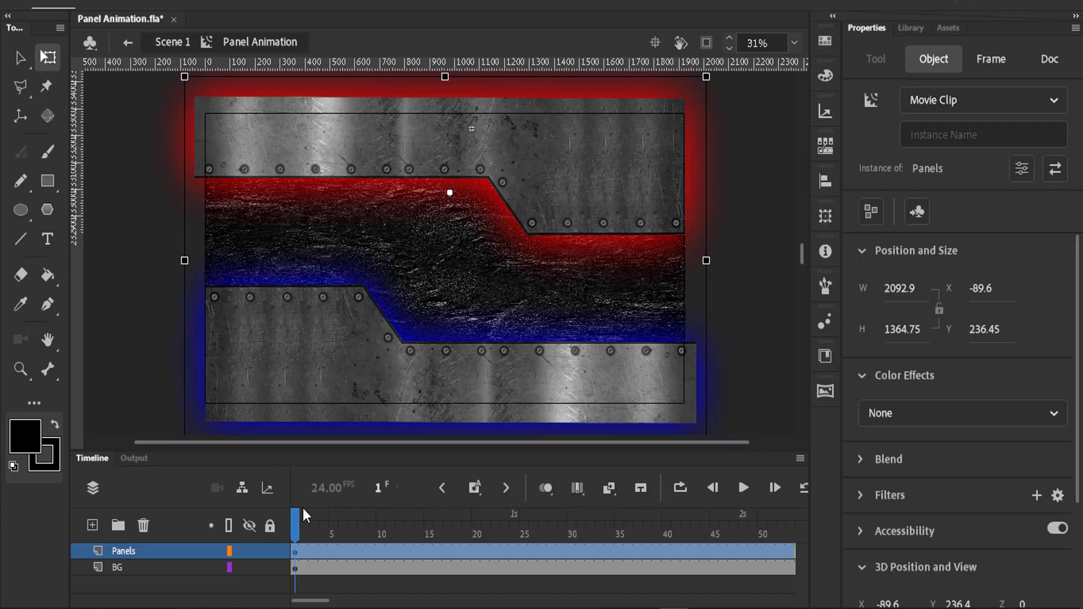
{"action": "key", "text": "ctrl+Return"}
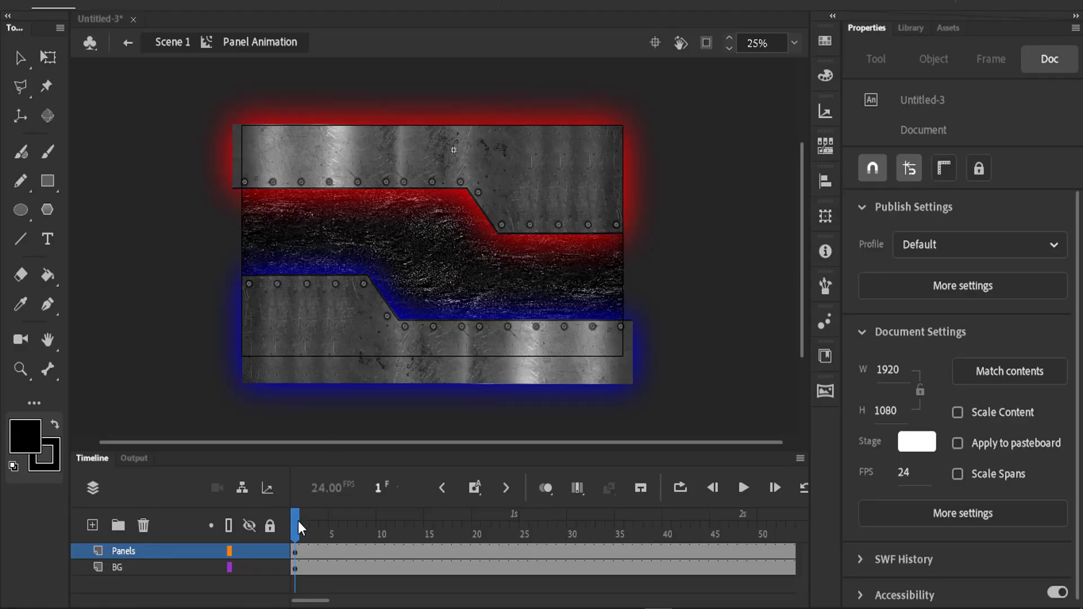
Go back to Scene 1 and rename Layer_1 as Panel Animation, accepting the adjusted layer name
{"action": "left_click", "coordinate": [297, 519]}
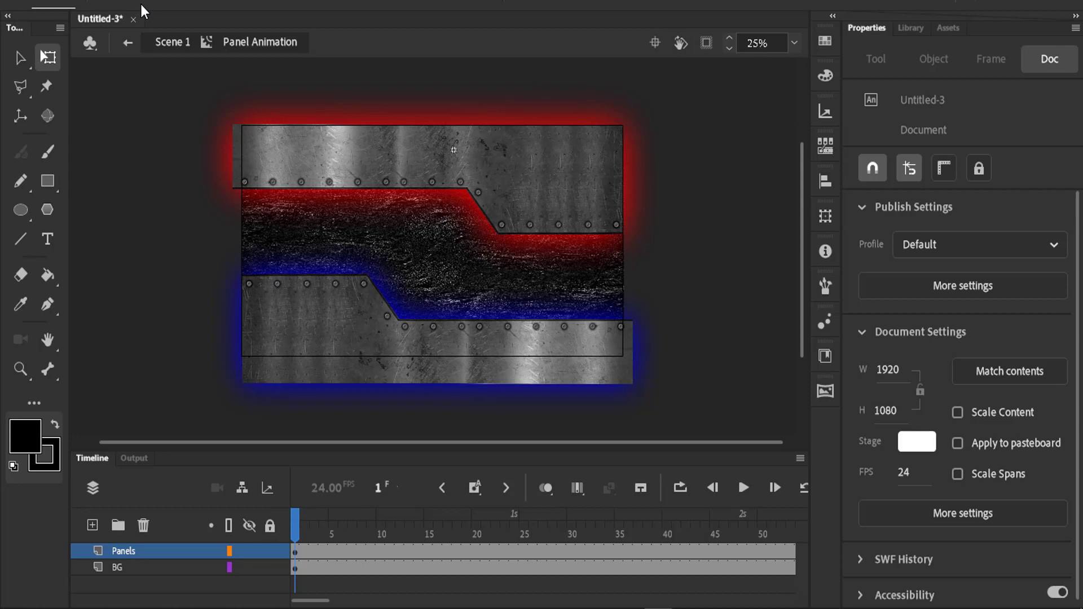
{"action": "left_click", "coordinate": [130, 45]}
{"action": "left_click", "coordinate": [325, 523]}
{"action": "left_click", "coordinate": [142, 560]}
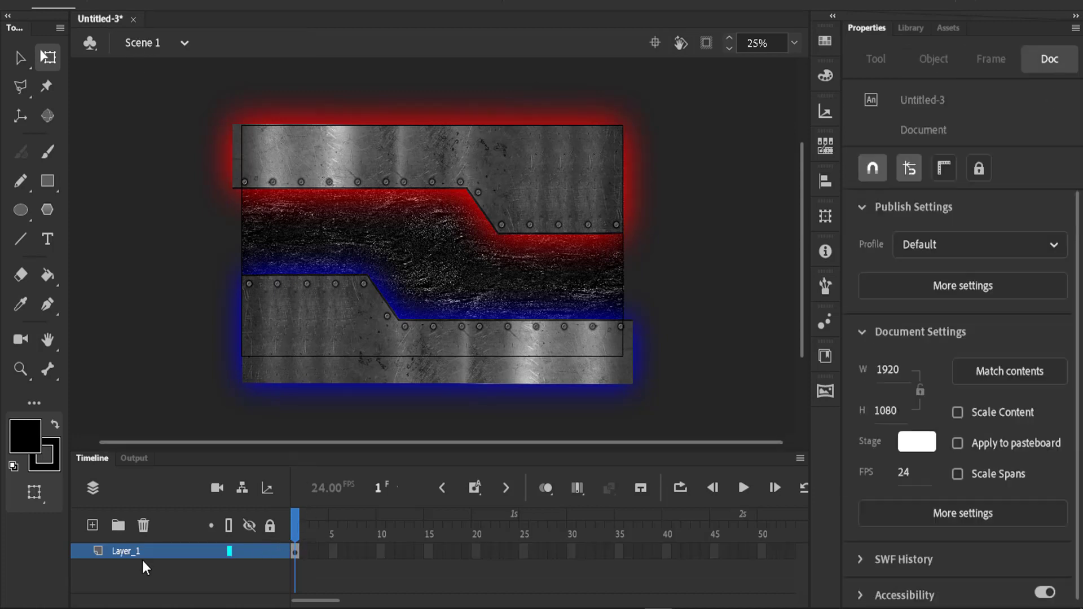
{"action": "double_click", "coordinate": [119, 555]}
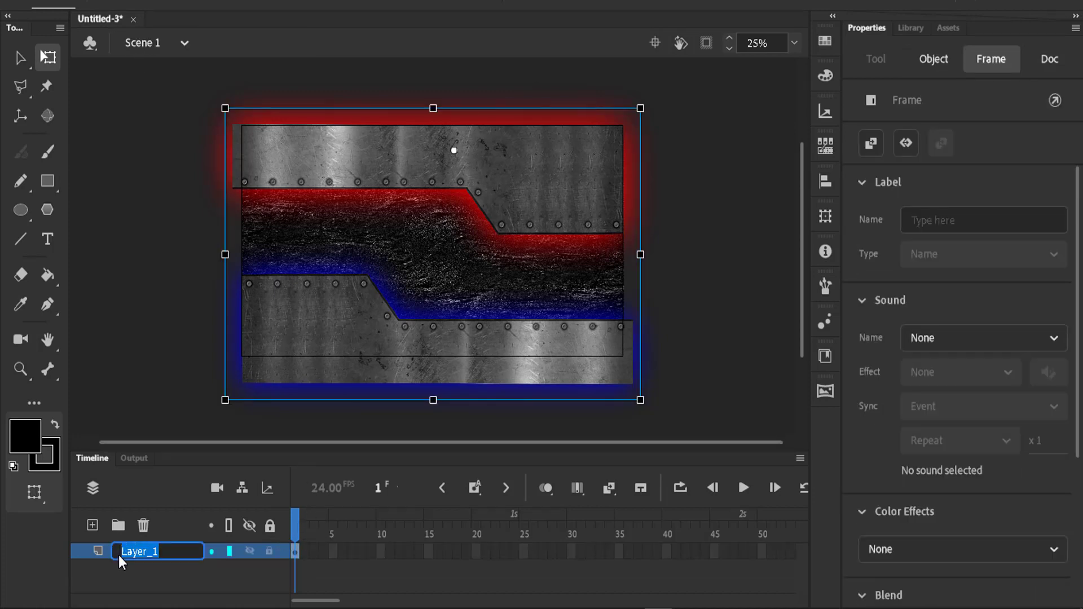
{"action": "type", "text": "Panel Animation"}
{"action": "key", "text": "Return"}
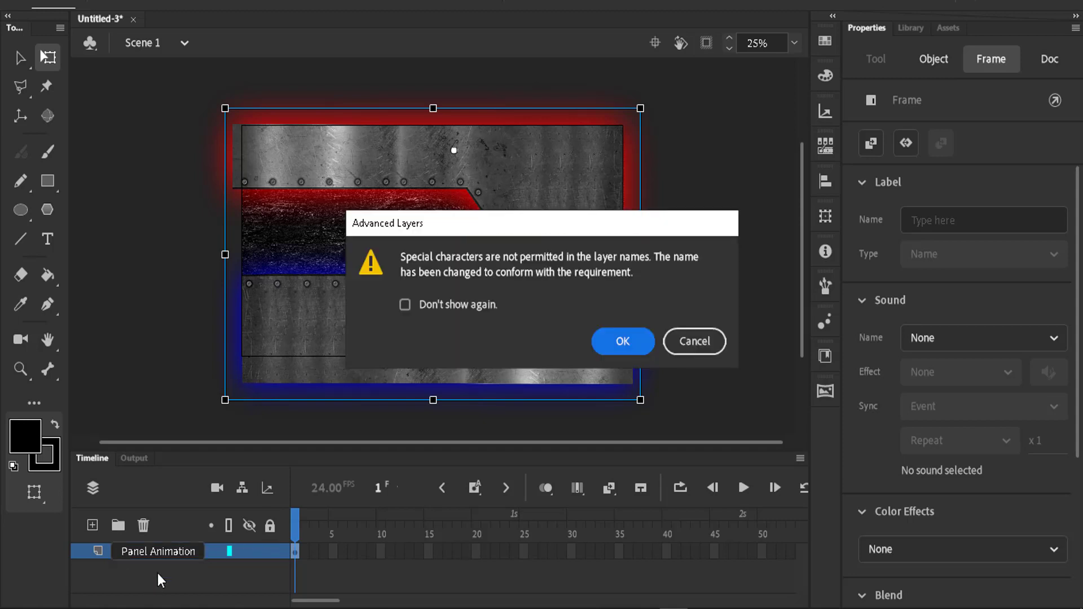
{"action": "left_click", "coordinate": [624, 340]}
Open the nested Panels symbol inside Panel Animation and add a new layer directly above Lower_Pannel
{"action": "left_click", "coordinate": [418, 347]}
{"action": "double_click", "coordinate": [418, 347]}
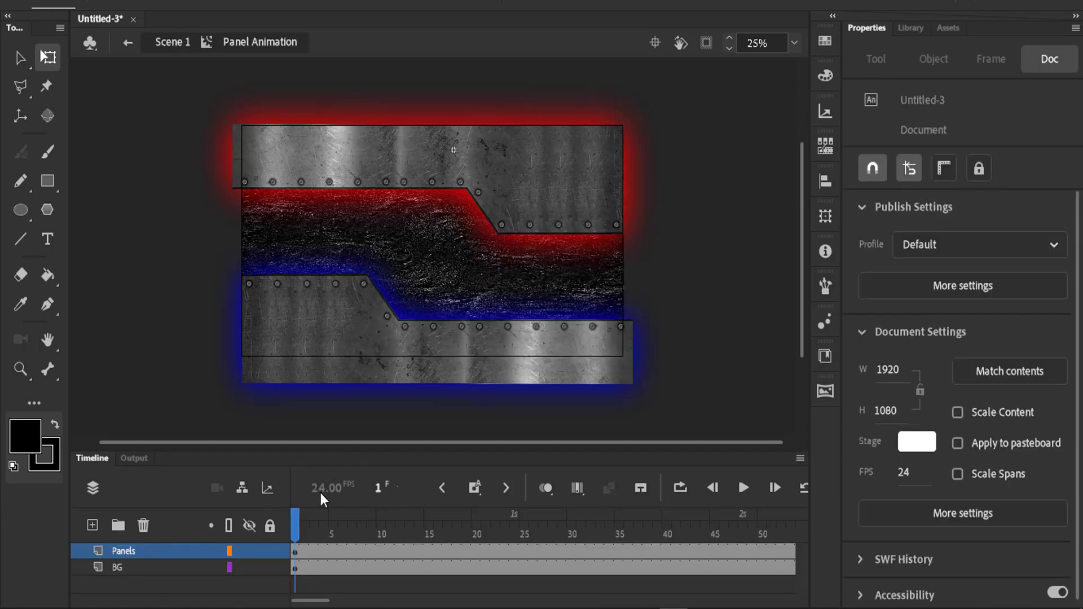
{"action": "left_click_drag", "start_coordinate": [299, 515], "coordinate": [298, 369]}
{"action": "double_click", "coordinate": [300, 353]}
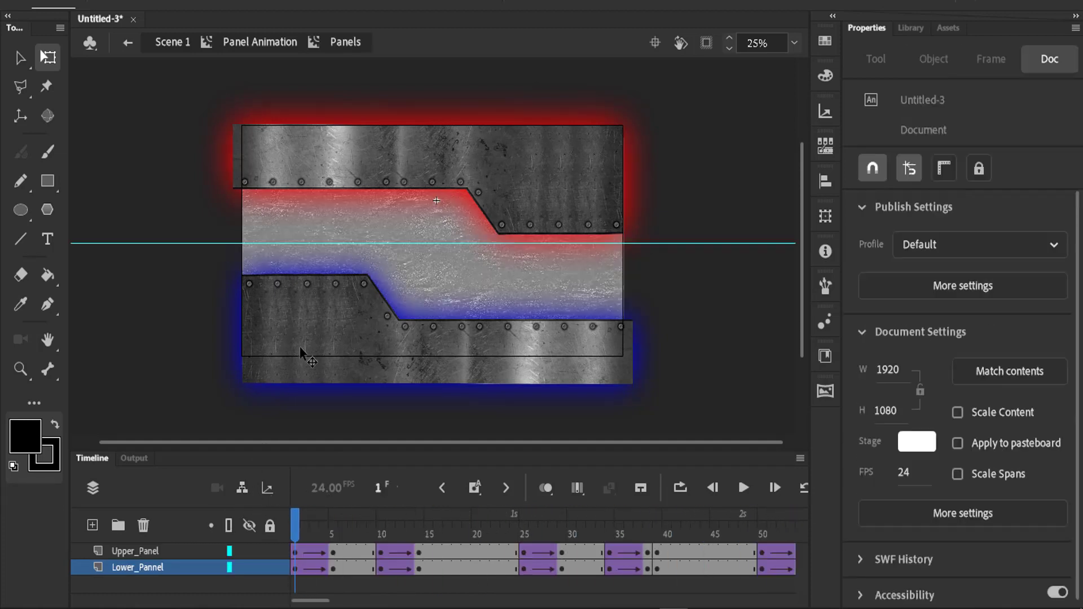
{"action": "left_click_drag", "start_coordinate": [296, 522], "coordinate": [96, 528]}
{"action": "left_click", "coordinate": [96, 527]}
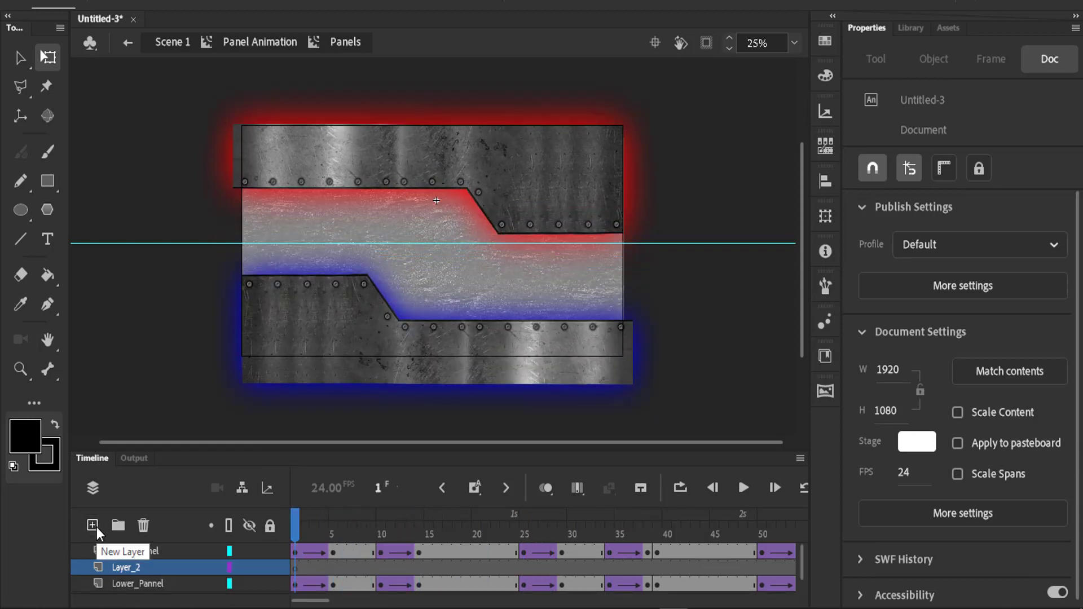
Rename the new layer between the two panel layers as Text
{"action": "double_click", "coordinate": [137, 569]}
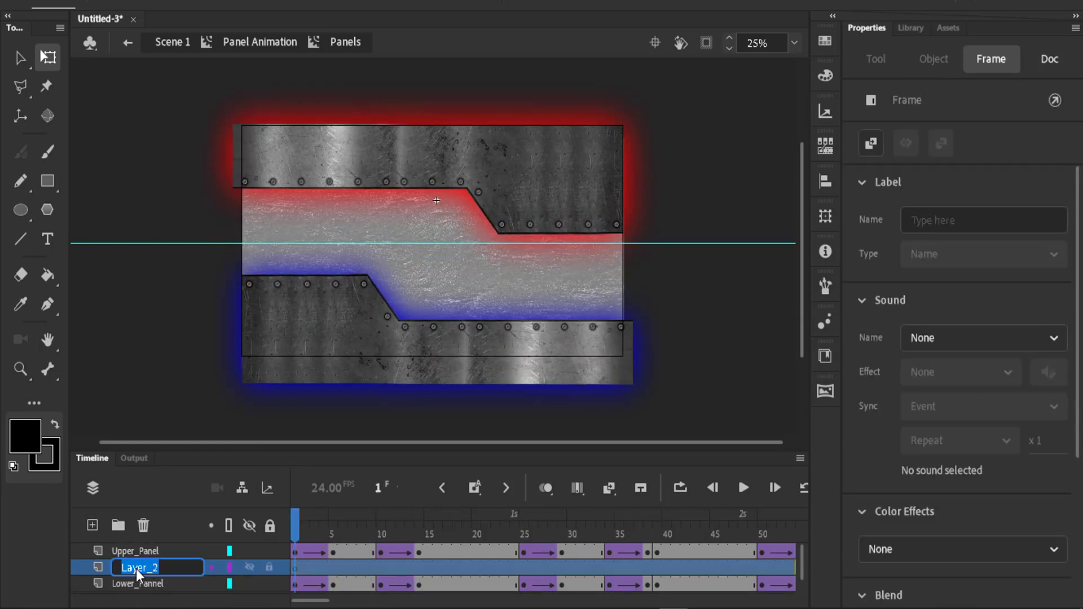
{"action": "type", "text": "Text"}
{"action": "key", "text": "Return"}
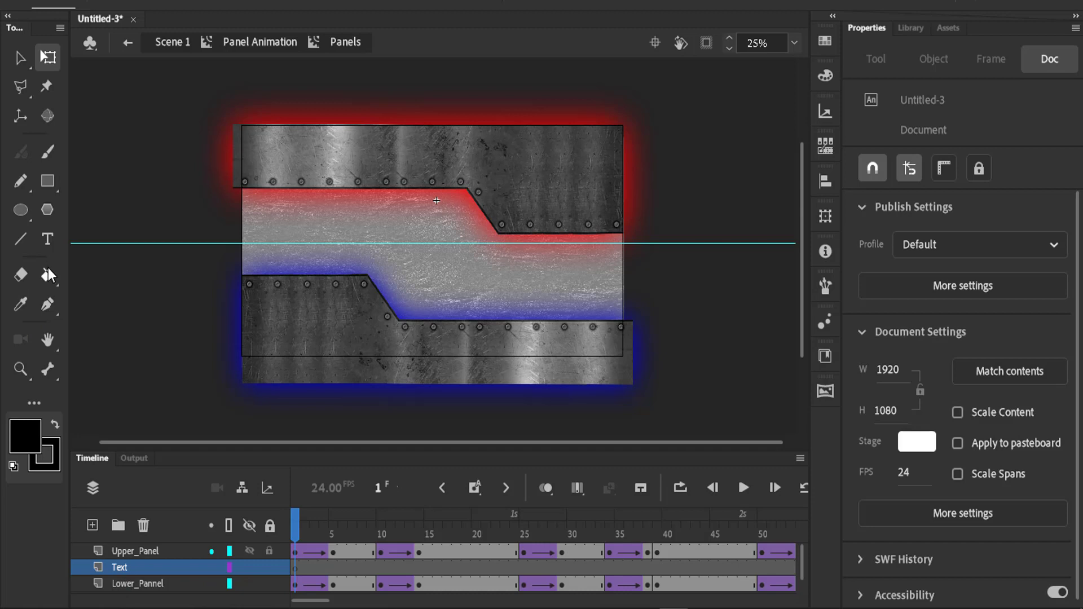
Add the static text "Like" in the left part of the gap between the panels and enlarge it to about 1315 wide
{"action": "left_click", "coordinate": [48, 239]}
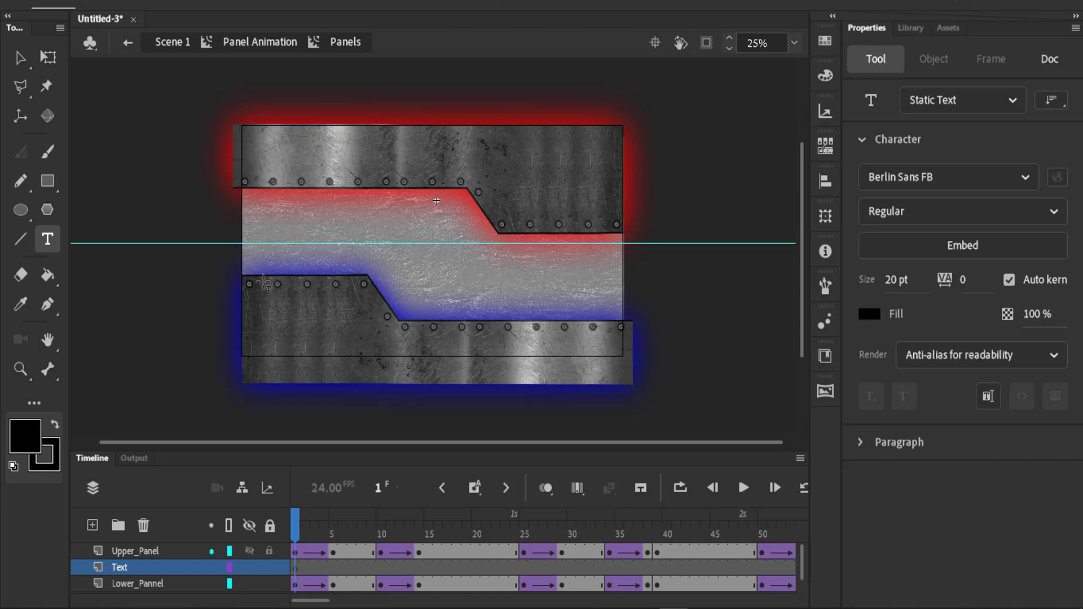
{"action": "left_click", "coordinate": [269, 225]}
{"action": "type", "text": "Title"}
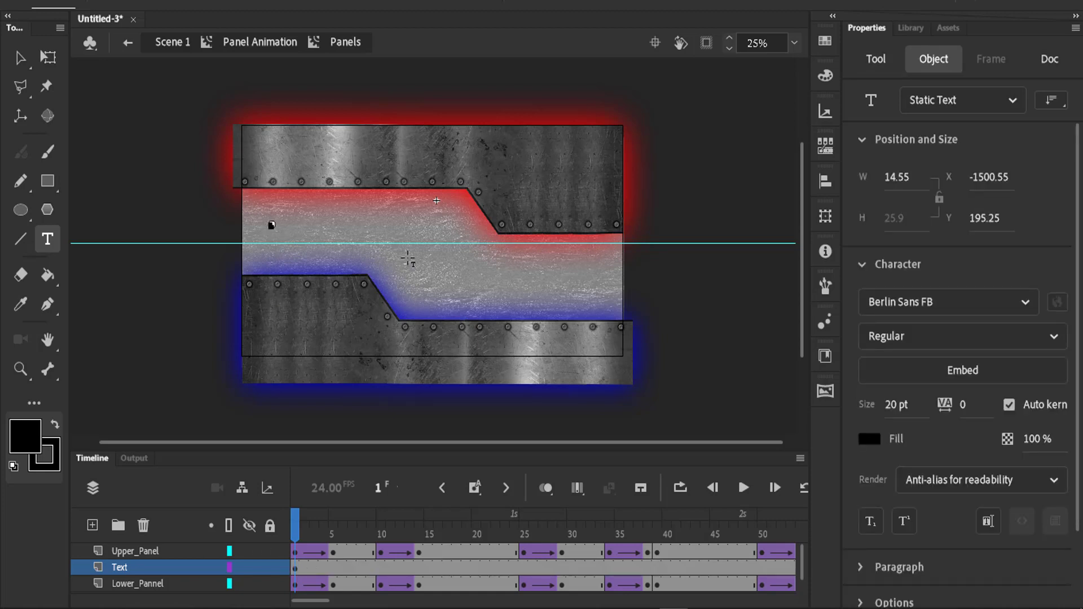
{"action": "left_click", "coordinate": [48, 57]}
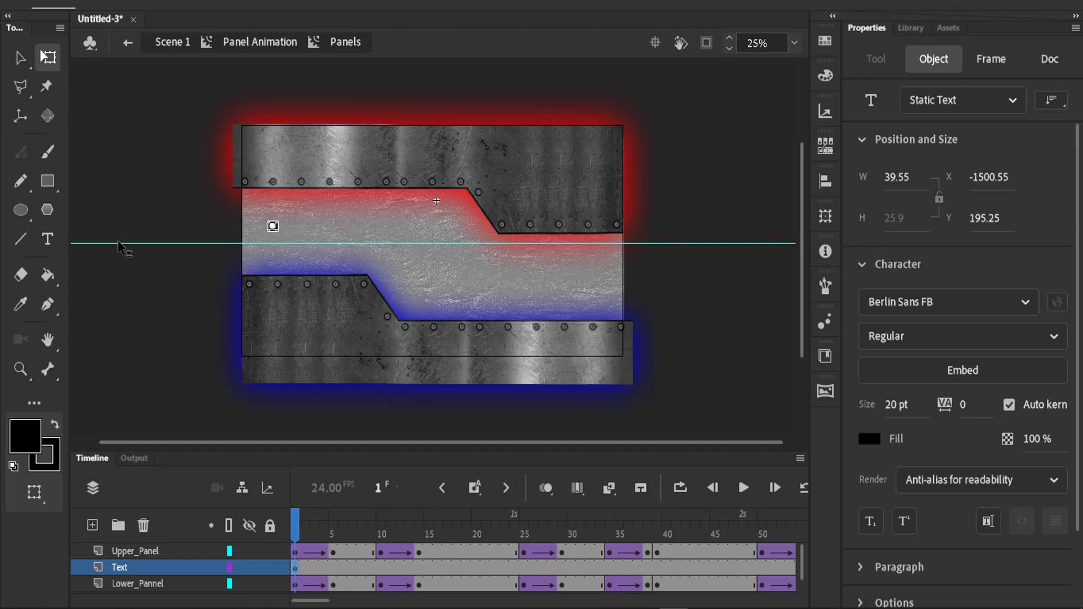
{"action": "left_click_drag", "start_coordinate": [291, 224], "coordinate": [355, 181]}
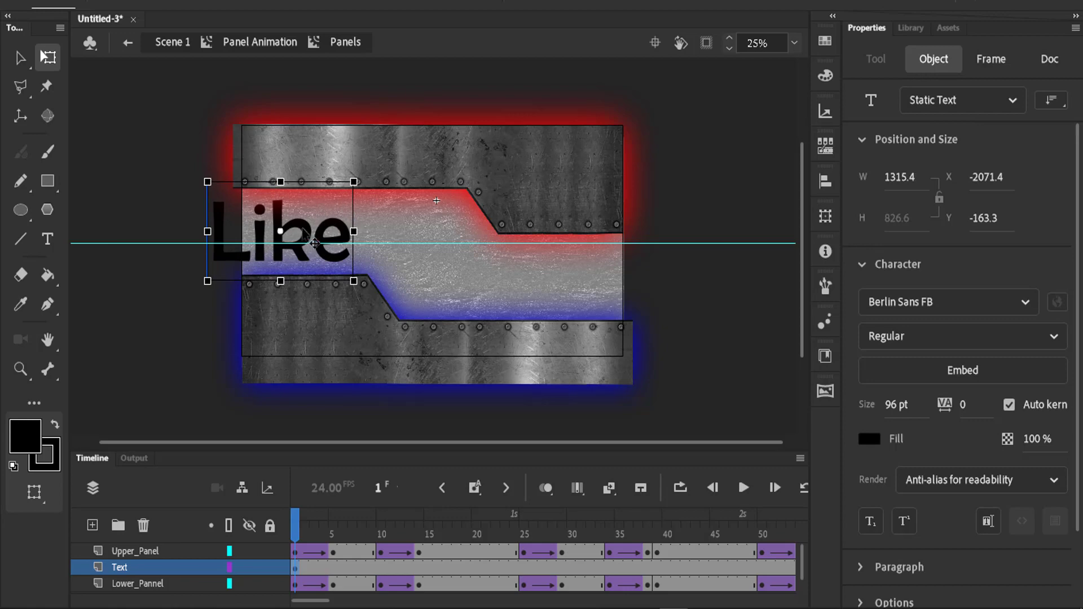
{"action": "left_click_drag", "start_coordinate": [309, 233], "coordinate": [344, 232]}
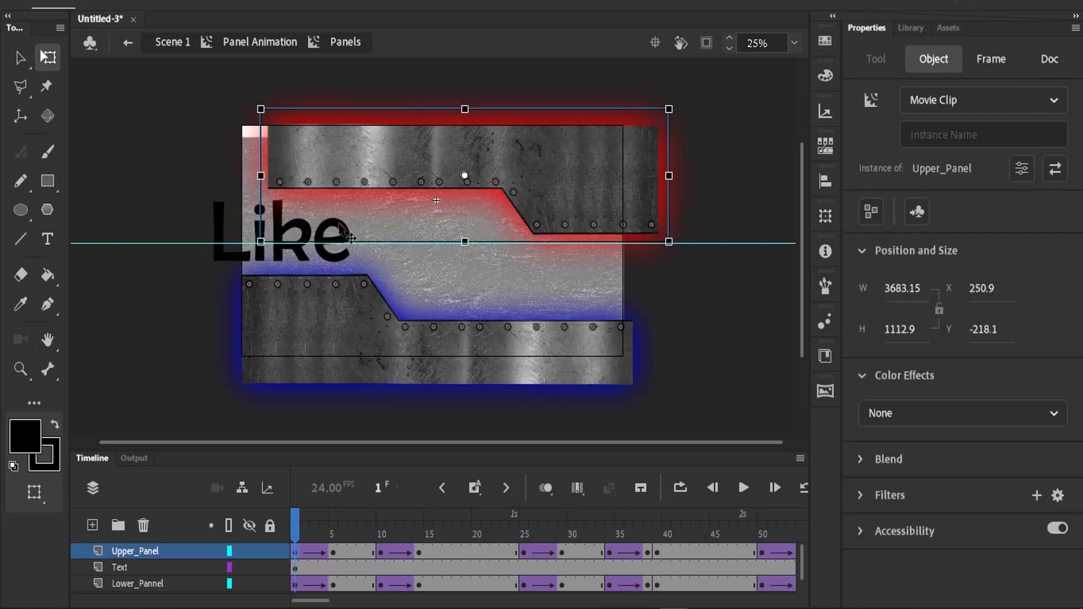
{"action": "key", "text": "ctrl+z"}
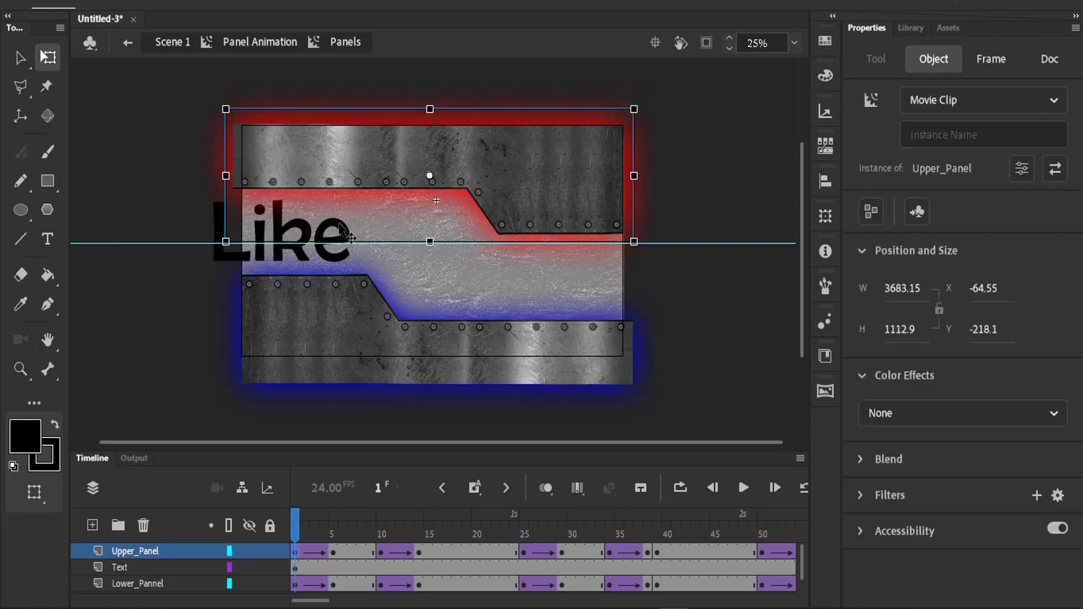
Lock both panel layers and move the Text layer below Lower_Pannel, checking frame 5 before returning to frame 1
{"action": "left_click", "coordinate": [269, 552]}
{"action": "left_click_drag", "start_coordinate": [295, 528], "coordinate": [334, 528]}
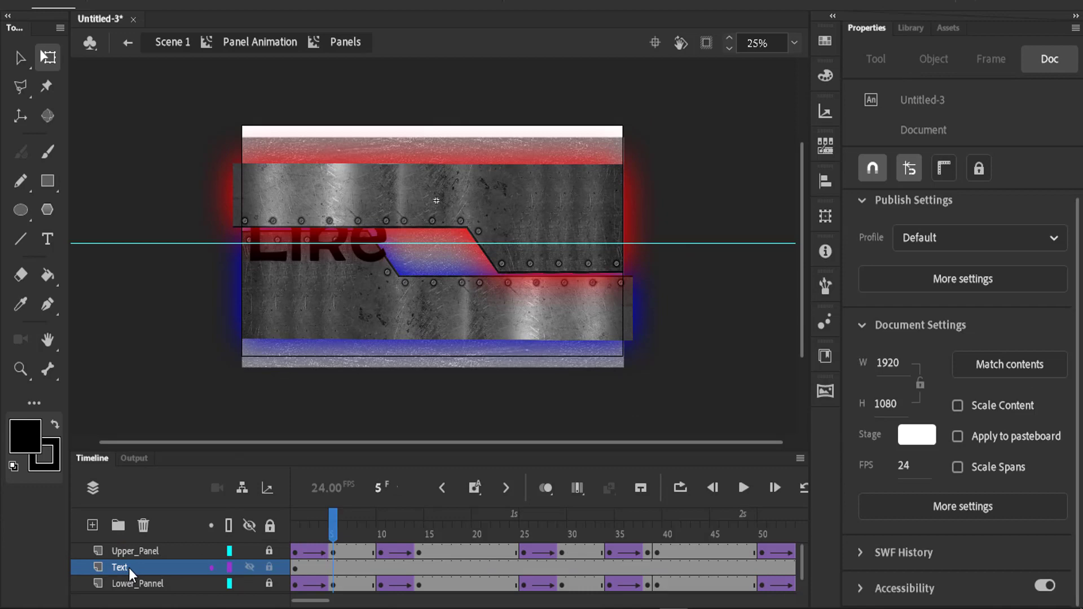
{"action": "left_click_drag", "start_coordinate": [128, 568], "coordinate": [157, 600]}
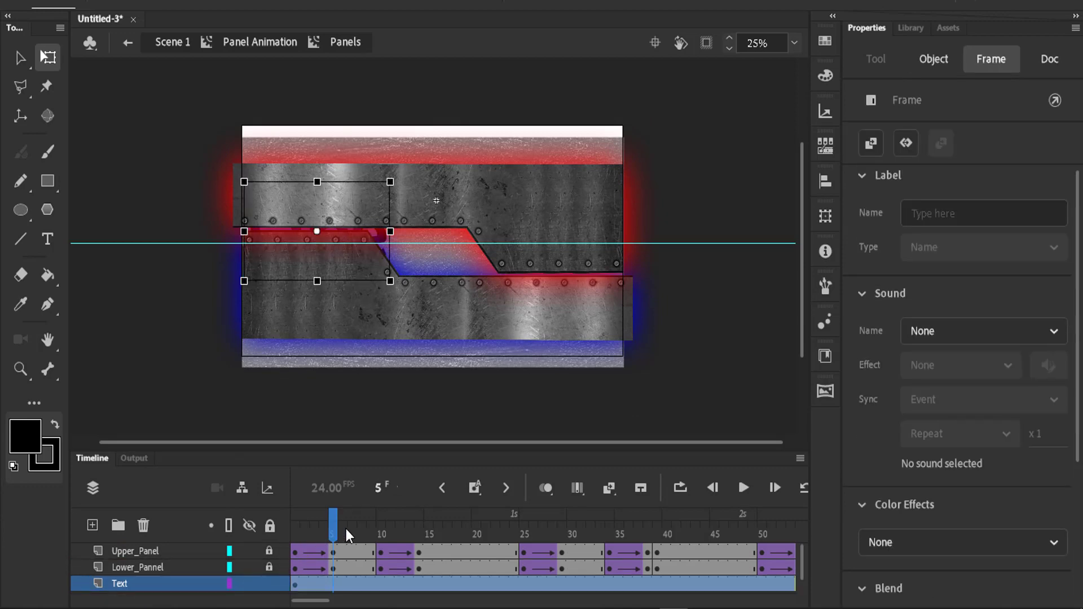
{"action": "left_click_drag", "start_coordinate": [347, 530], "coordinate": [306, 520]}
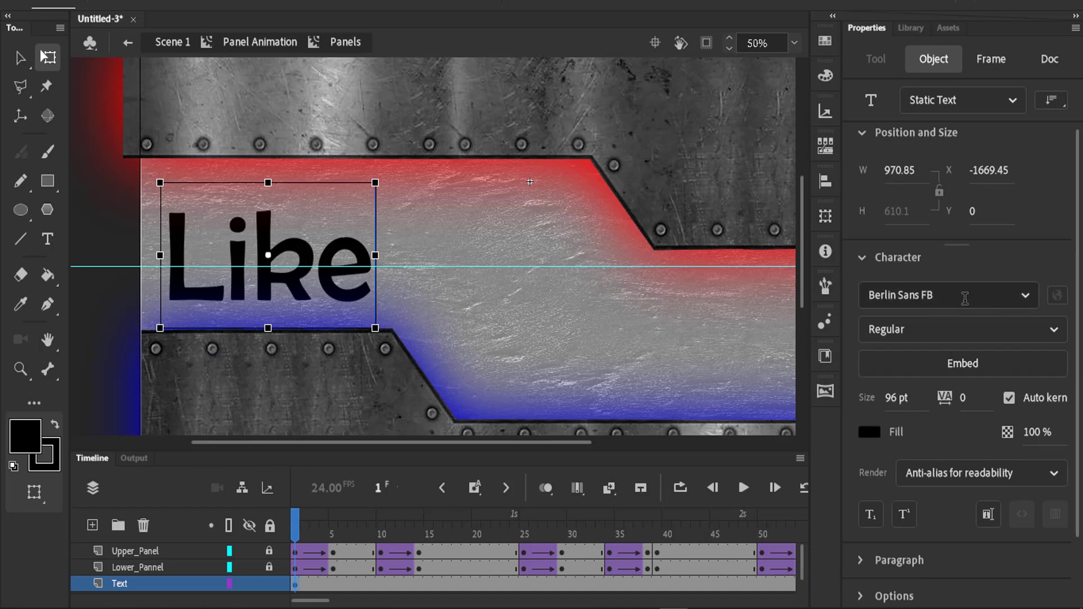
Change the font of the "Like" text to Chaparral Pro
{"action": "left_click", "coordinate": [993, 297]}
{"action": "left_click", "coordinate": [1030, 291]}
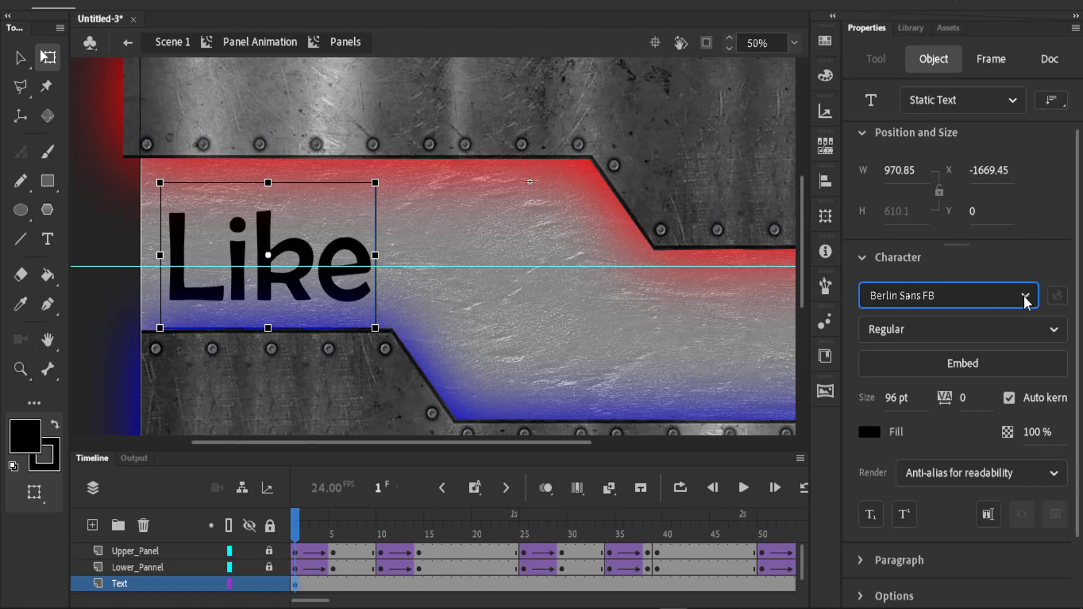
{"action": "left_click", "coordinate": [1024, 296]}
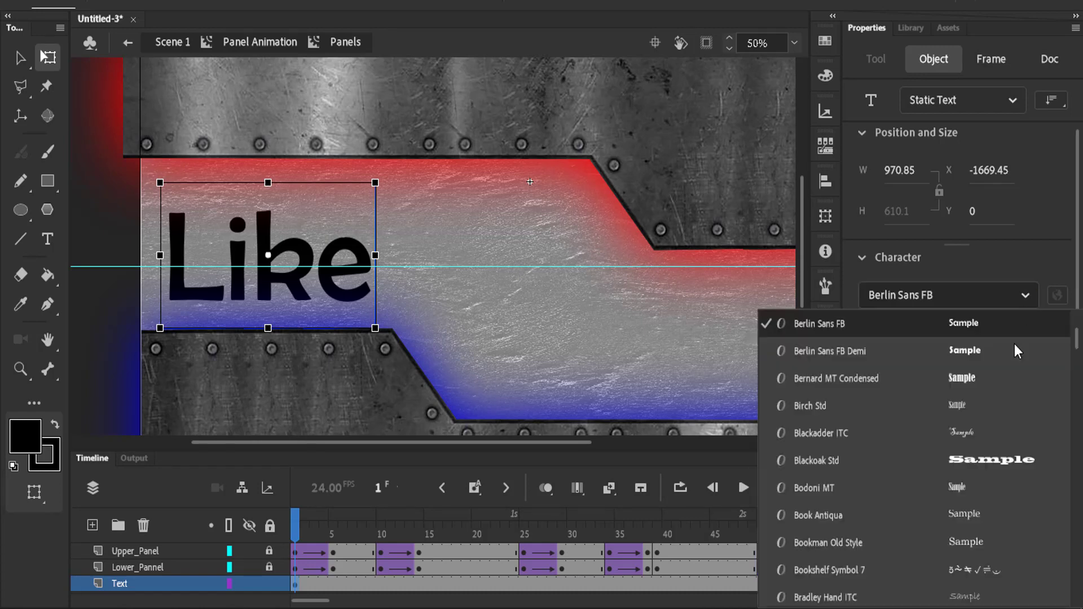
{"action": "scroll", "coordinate": [977, 471], "scroll_direction": "down", "scroll_amount": 7}
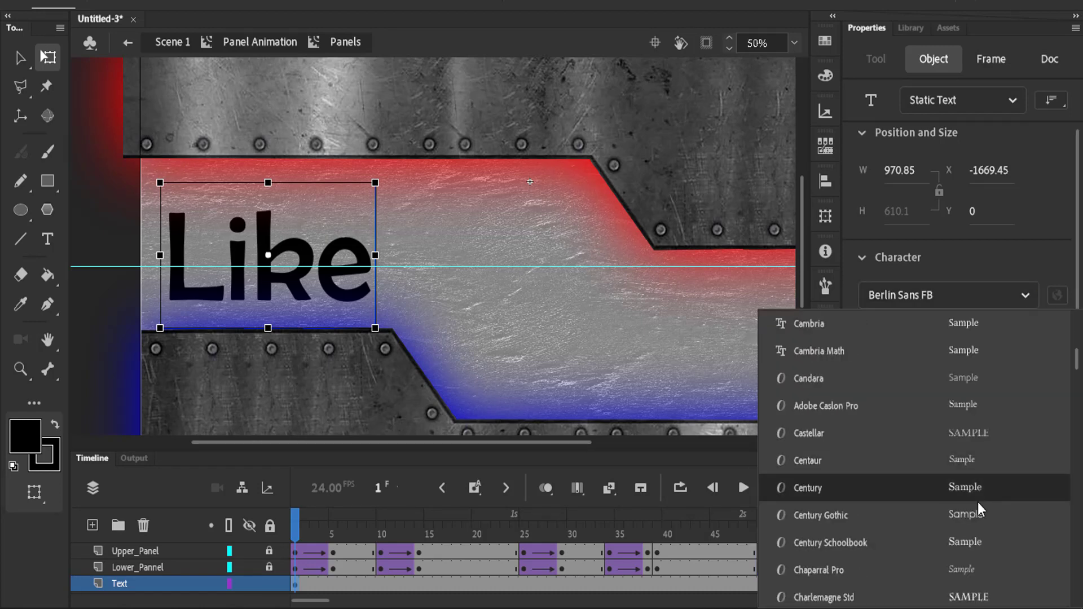
{"action": "left_click", "coordinate": [984, 564]}
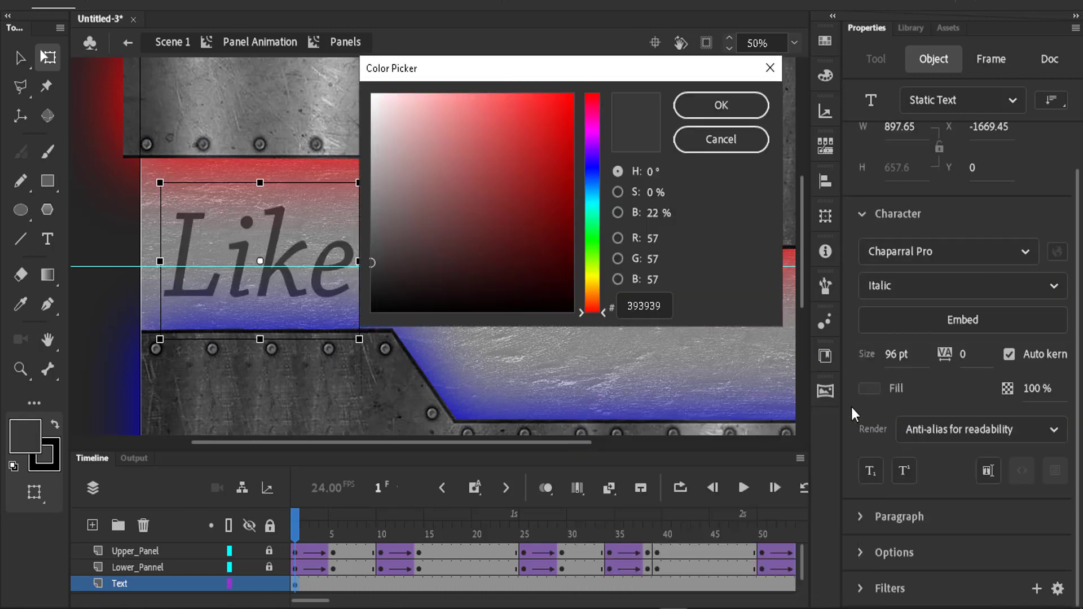
Set the "Like" text's fill colour to dark gray #252525
{"action": "left_click", "coordinate": [374, 262]}
{"action": "left_click_drag", "start_coordinate": [374, 262], "coordinate": [374, 279]}
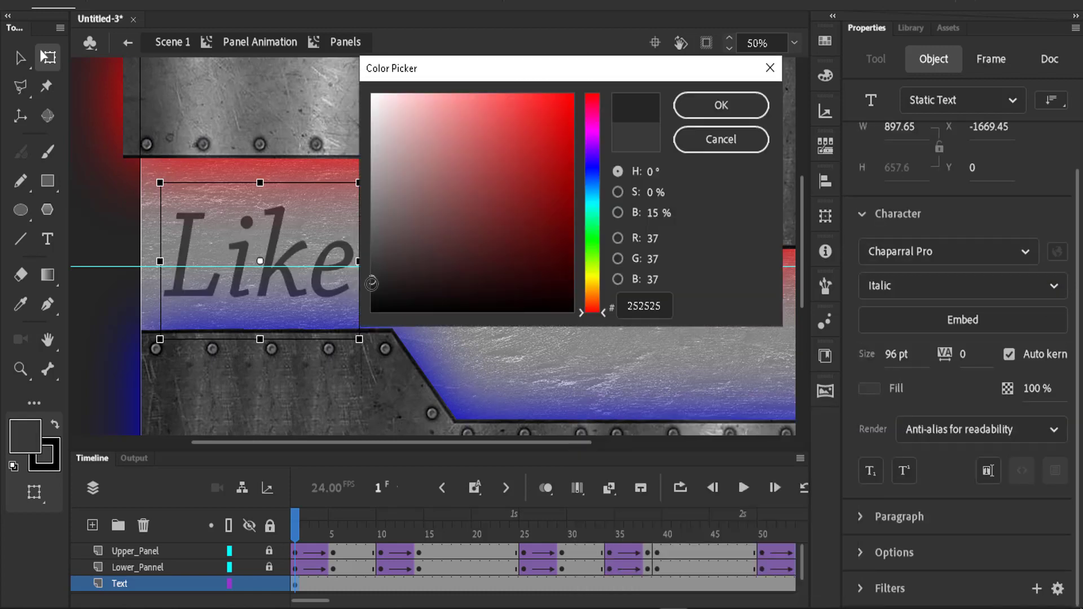
{"action": "left_click", "coordinate": [730, 103]}
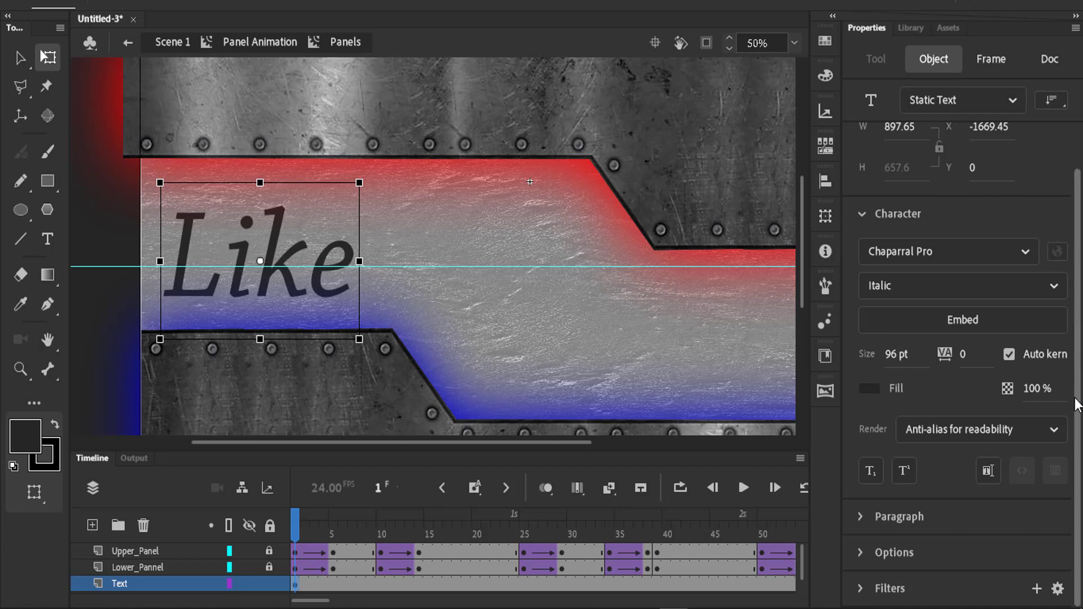
Add a Gradient Glow filter to the "Like" text and shift the gradient's black stop close to its white end
{"action": "scroll", "coordinate": [1078, 402], "scroll_direction": "up", "scroll_amount": 1}
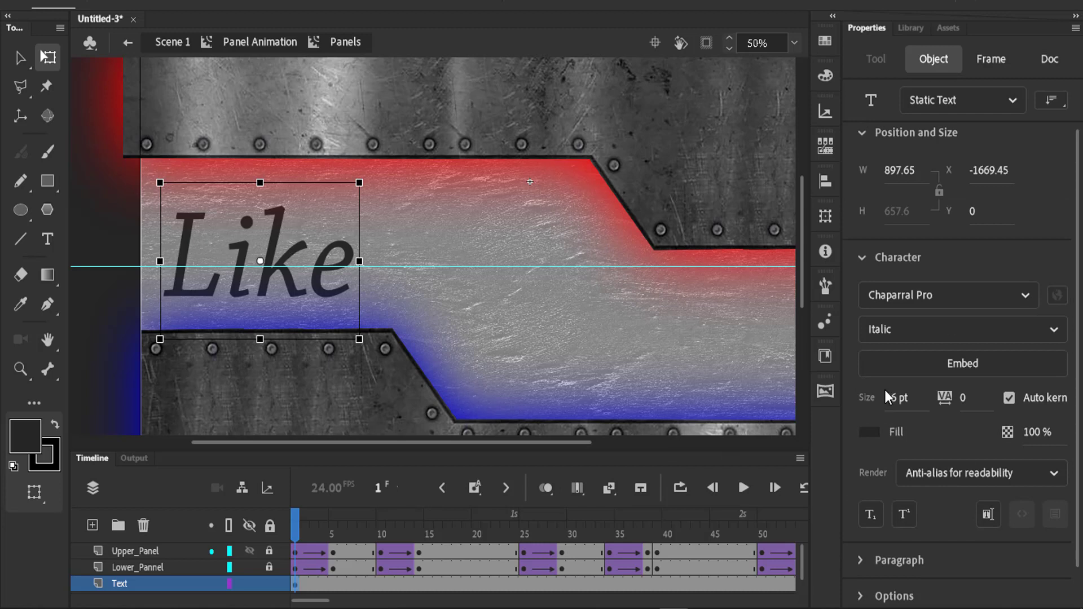
{"action": "scroll", "coordinate": [1078, 407], "scroll_direction": "down", "scroll_amount": 1}
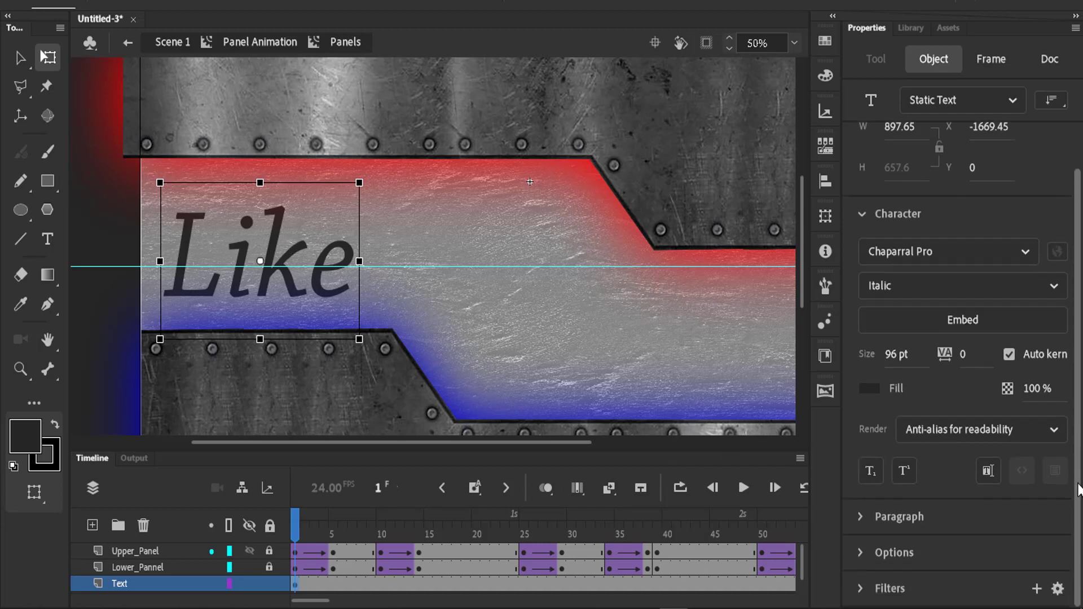
{"action": "left_click", "coordinate": [1037, 589]}
{"action": "left_click", "coordinate": [1021, 514]}
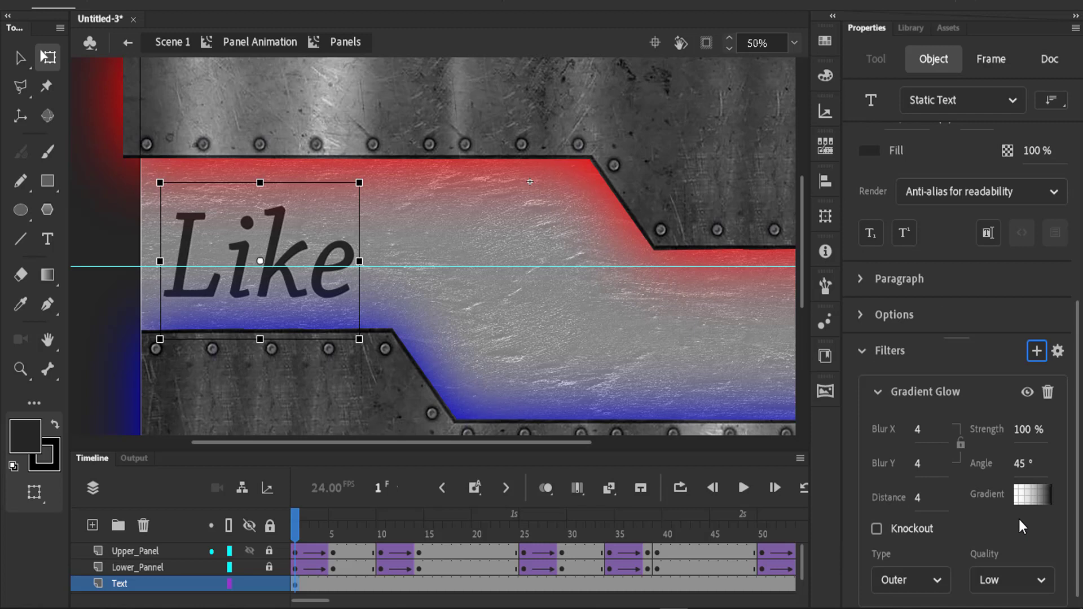
{"action": "left_click", "coordinate": [1031, 495]}
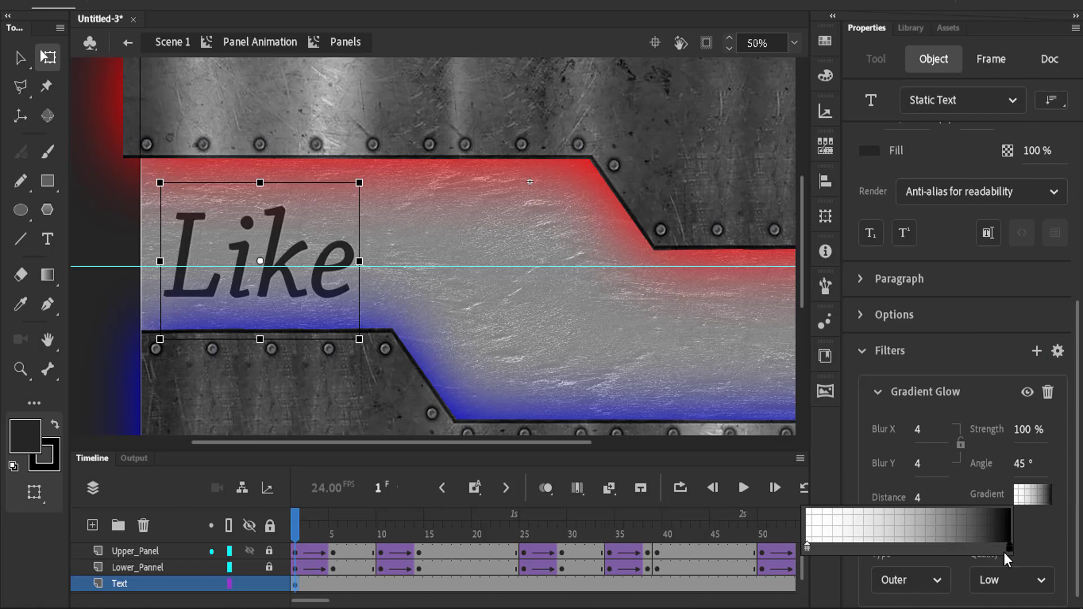
{"action": "left_click_drag", "start_coordinate": [1008, 549], "coordinate": [849, 550]}
{"action": "left_click", "coordinate": [1026, 536]}
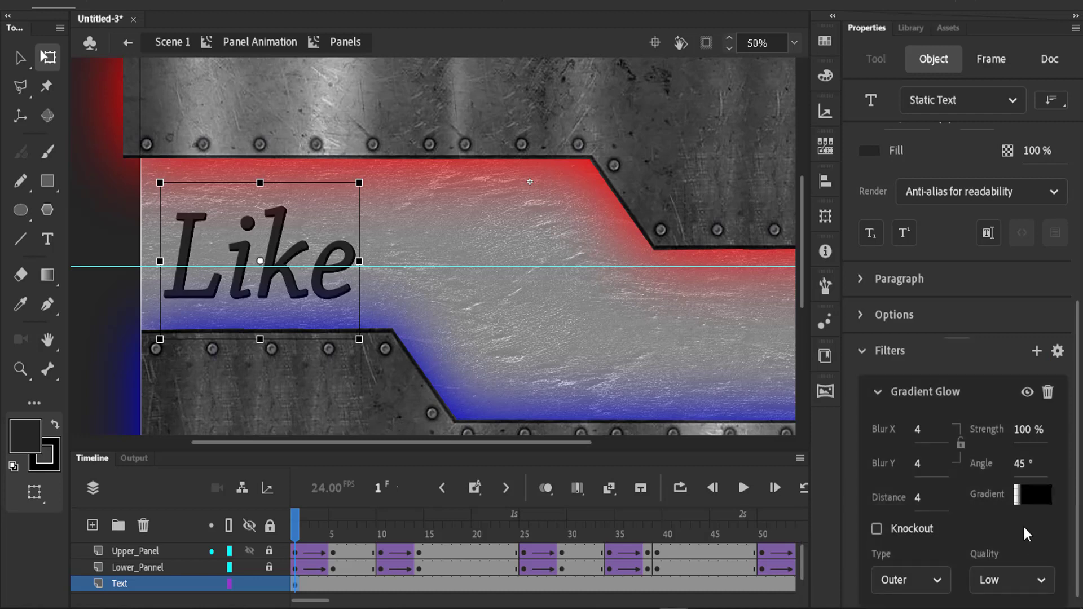
Set the Gradient Glow's Blur X to 22, strength to 51 %, angle to 152° and quality to High
{"action": "left_click_drag", "start_coordinate": [918, 430], "coordinate": [1081, 467]}
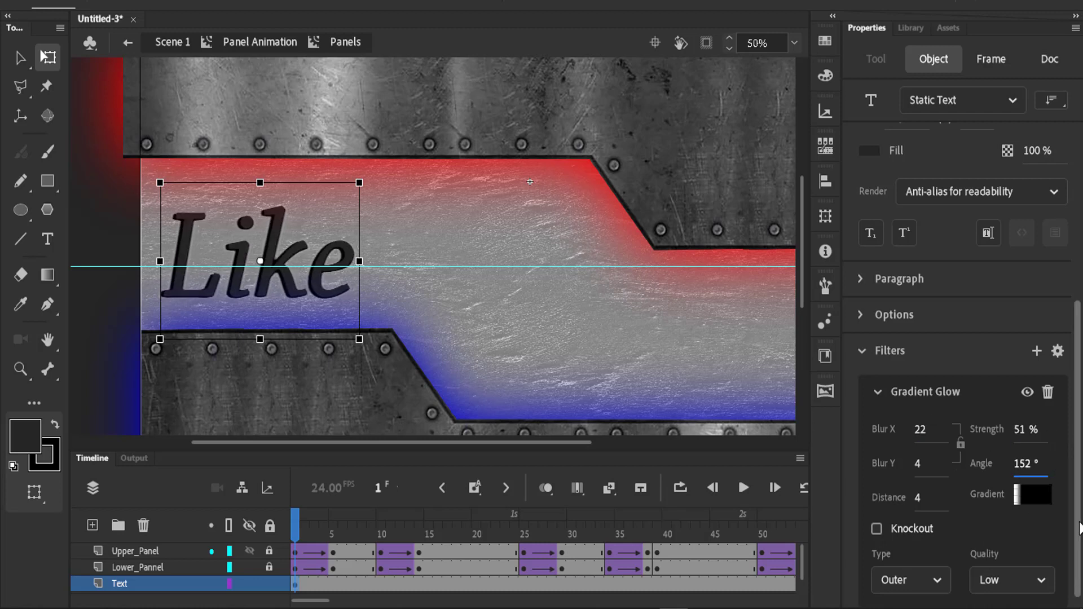
{"action": "scroll", "coordinate": [1048, 574], "scroll_direction": "down", "scroll_amount": 1}
{"action": "left_click", "coordinate": [1042, 562]}
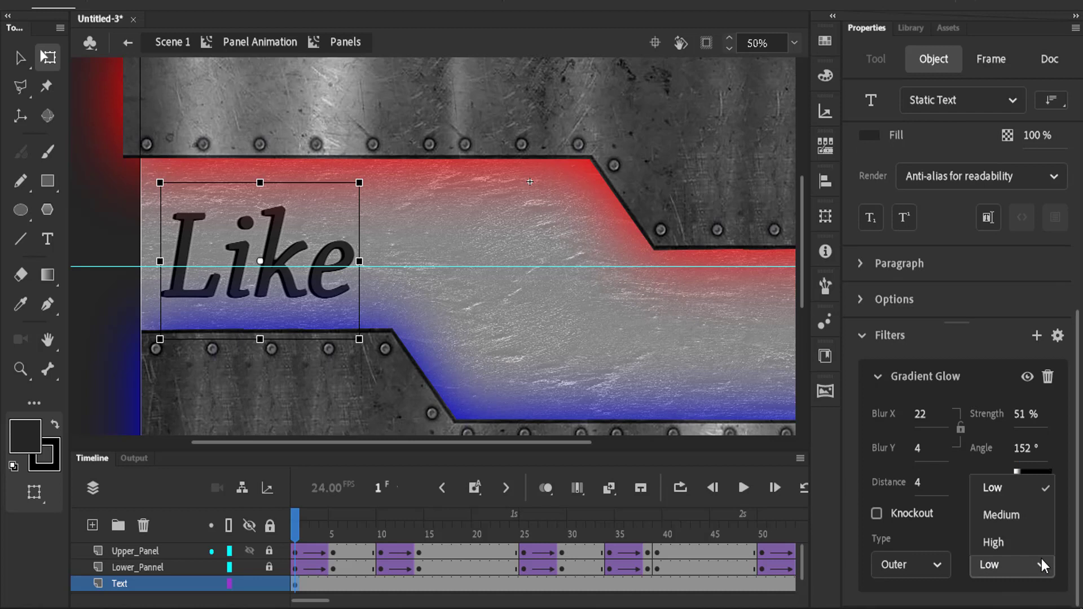
{"action": "left_click", "coordinate": [1005, 533]}
Try the Full type on the Gradient Glow and switch it back to Outer
{"action": "left_click", "coordinate": [926, 561]}
{"action": "left_click", "coordinate": [924, 545]}
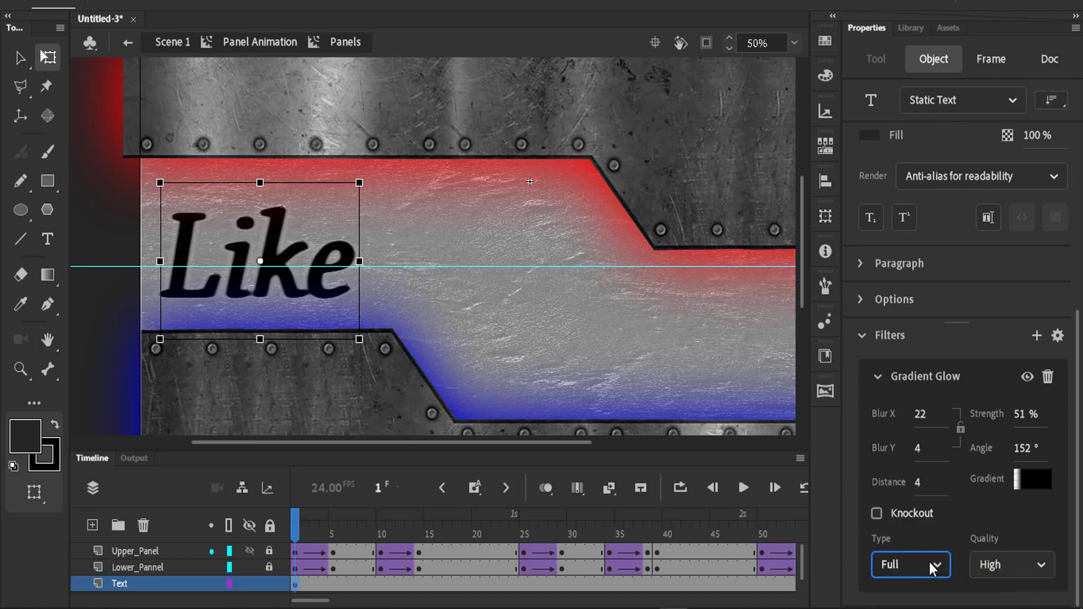
{"action": "left_click", "coordinate": [929, 562]}
{"action": "left_click", "coordinate": [915, 515]}
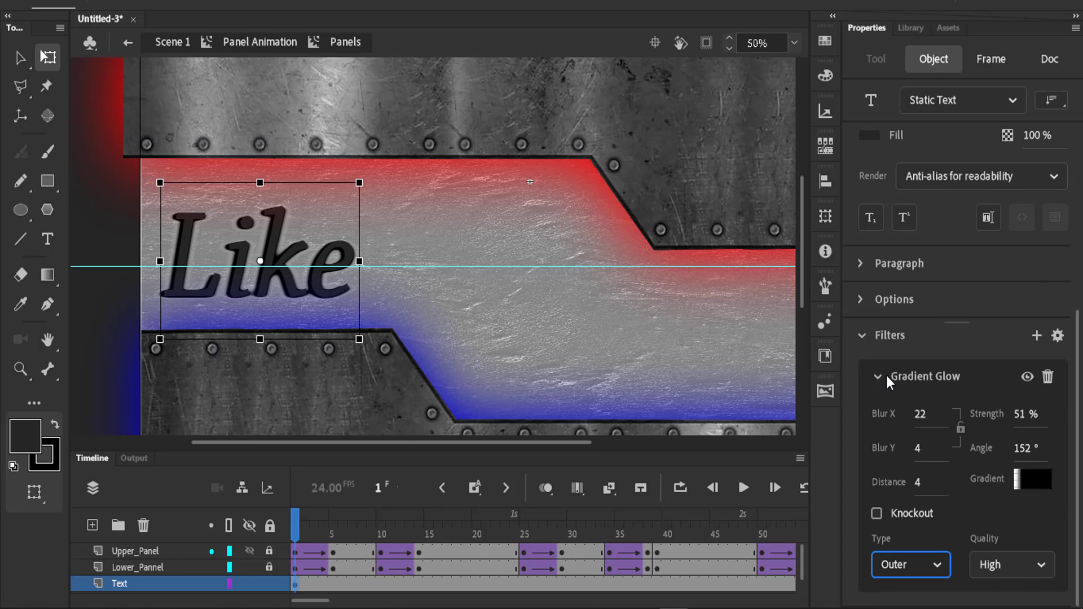
Add a Bevel filter to the "Like" text with Blur X 16, strength 141 % and angle 75°
{"action": "left_click", "coordinate": [1038, 337]}
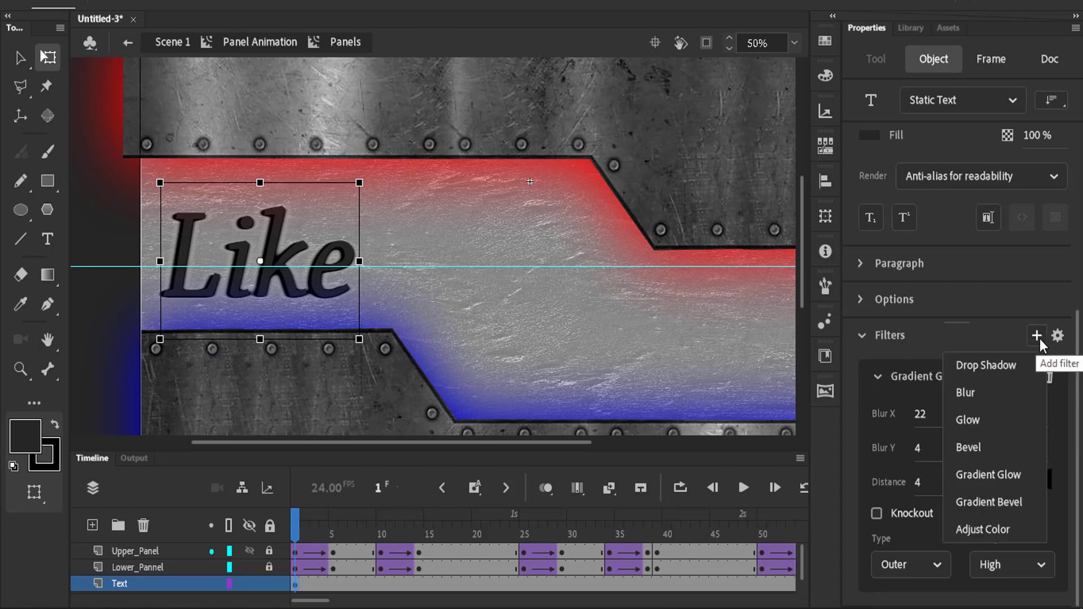
{"action": "left_click", "coordinate": [993, 455]}
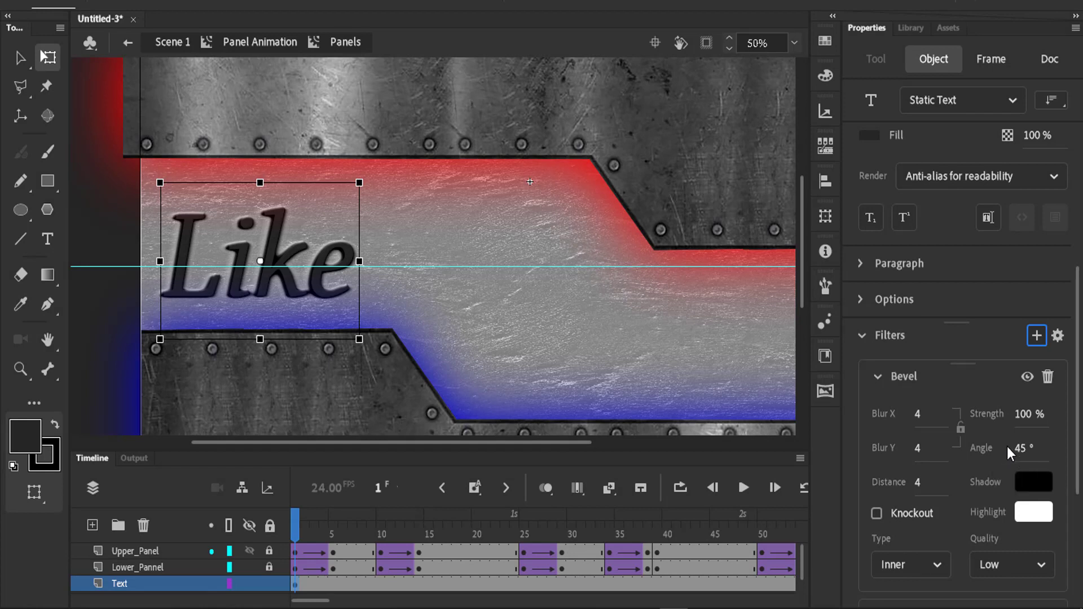
{"action": "mouse_move", "coordinate": [917, 418]}
{"action": "left_mouse_down"}
{"action": "mouse_move", "coordinate": [955, 413]}
{"action": "mouse_move", "coordinate": [930, 414]}
{"action": "left_mouse_up"}
{"action": "left_click_drag", "start_coordinate": [1023, 418], "coordinate": [1051, 410]}
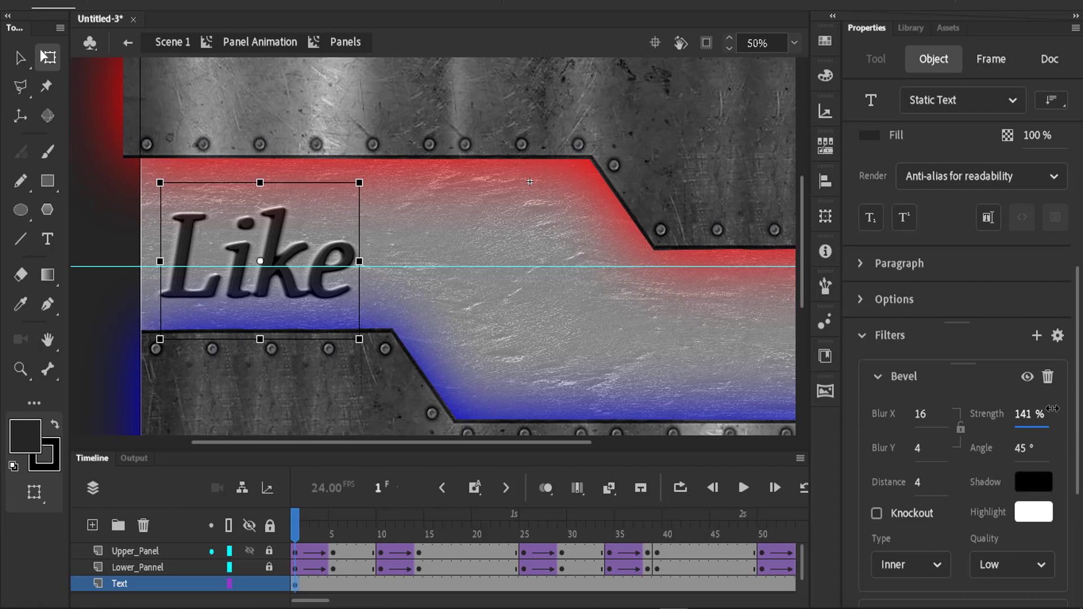
{"action": "left_click_drag", "start_coordinate": [1034, 446], "coordinate": [1044, 445]}
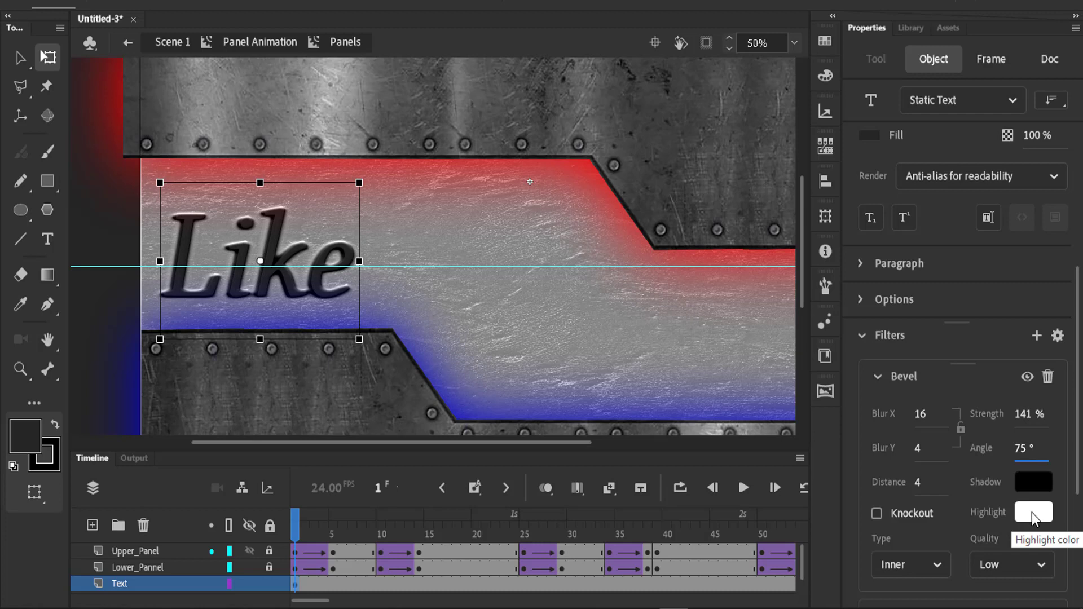
Give the Bevel a red highlight and a dark blue shadow, and set its quality to High
{"action": "left_click", "coordinate": [1031, 513]}
{"action": "left_click", "coordinate": [782, 420]}
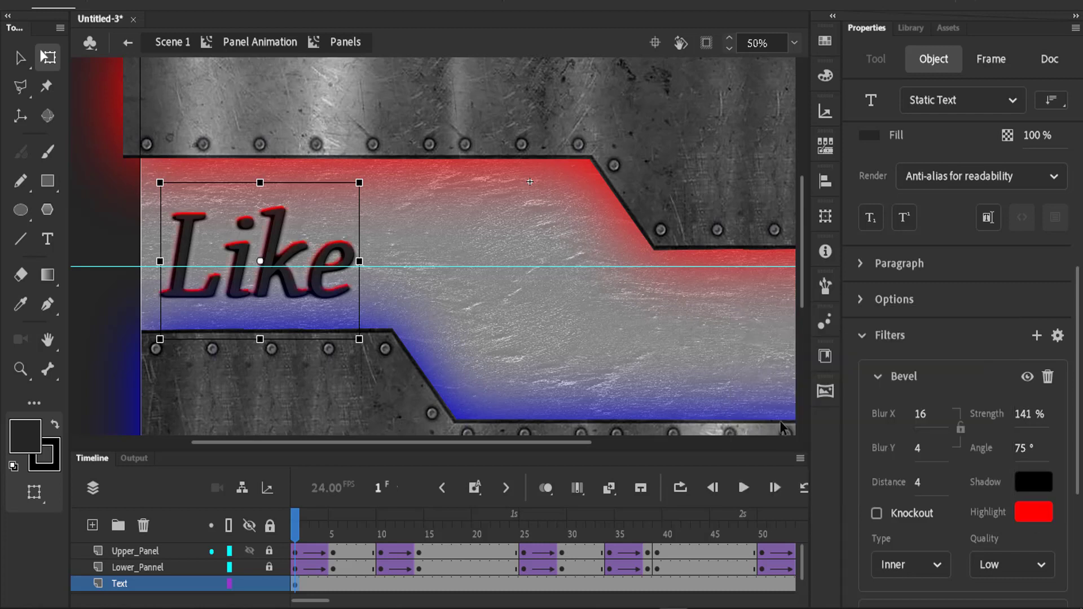
{"action": "left_click", "coordinate": [1024, 481]}
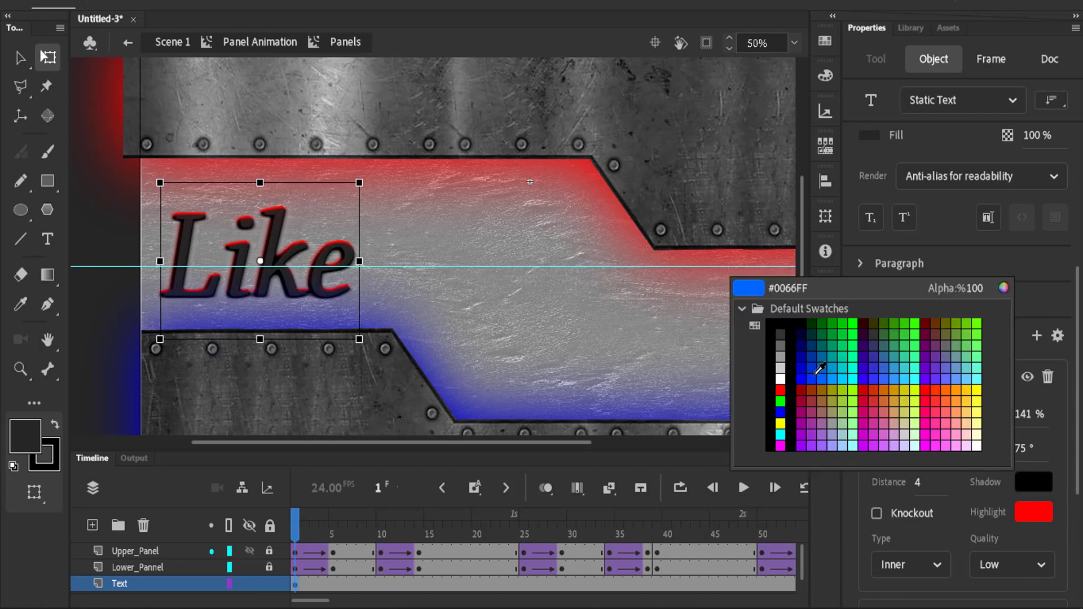
{"action": "left_click", "coordinate": [804, 354]}
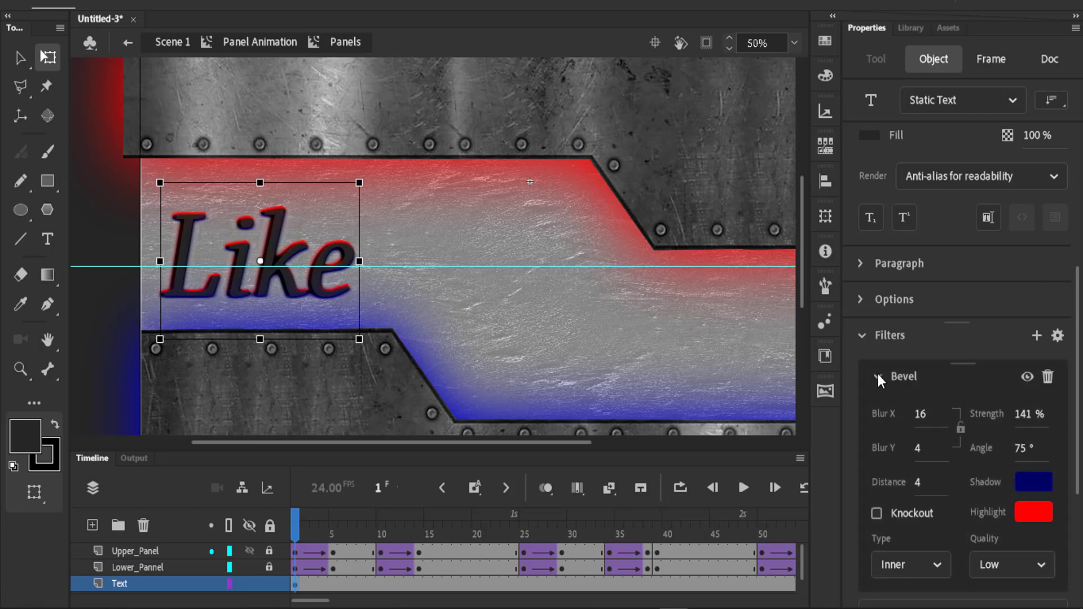
{"action": "left_click", "coordinate": [1034, 565]}
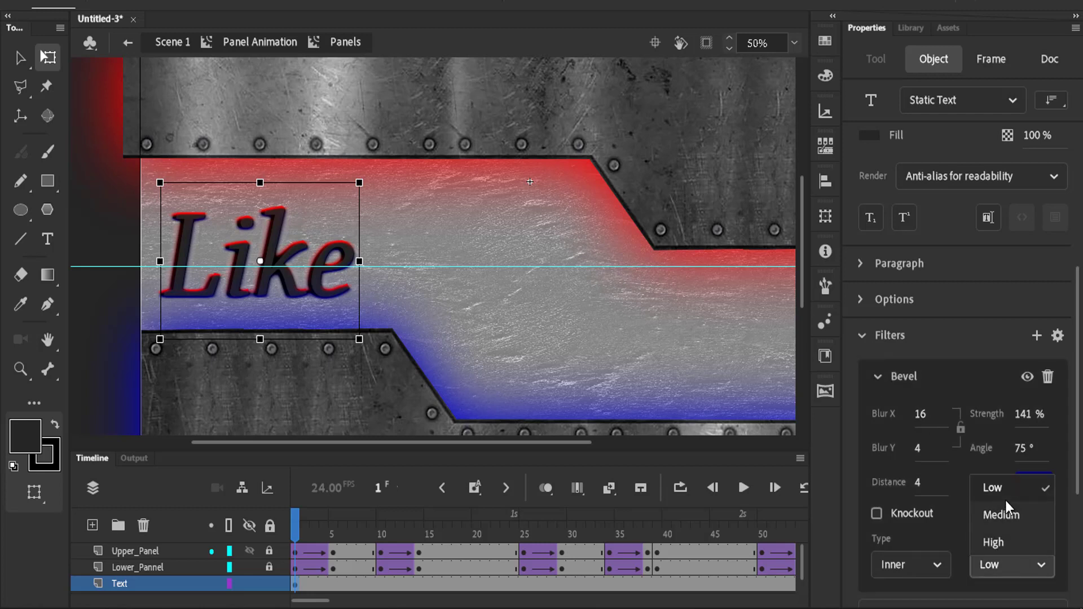
{"action": "left_click", "coordinate": [999, 542]}
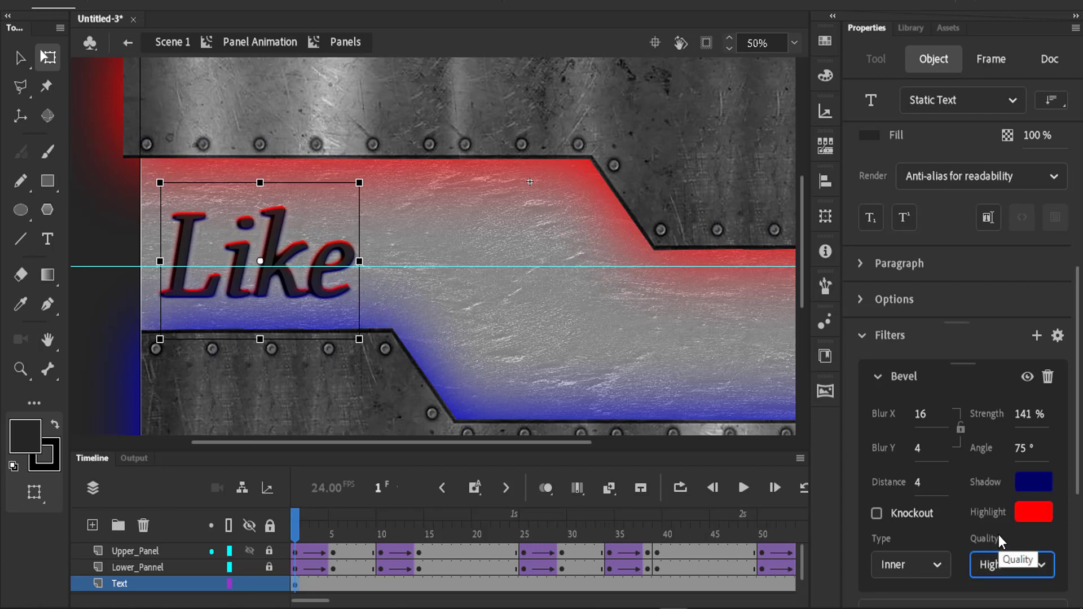
Collapse the Bevel and Gradient Glow settings and preview the panels moving over the "Like" text up to frame 3
{"action": "left_click", "coordinate": [877, 377]}
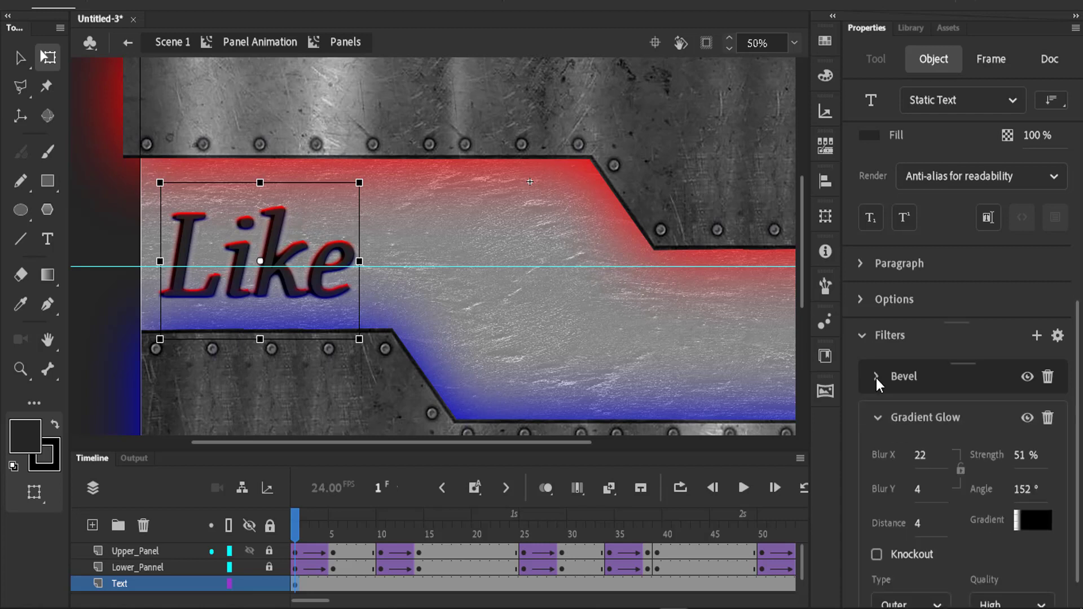
{"action": "left_click", "coordinate": [878, 418]}
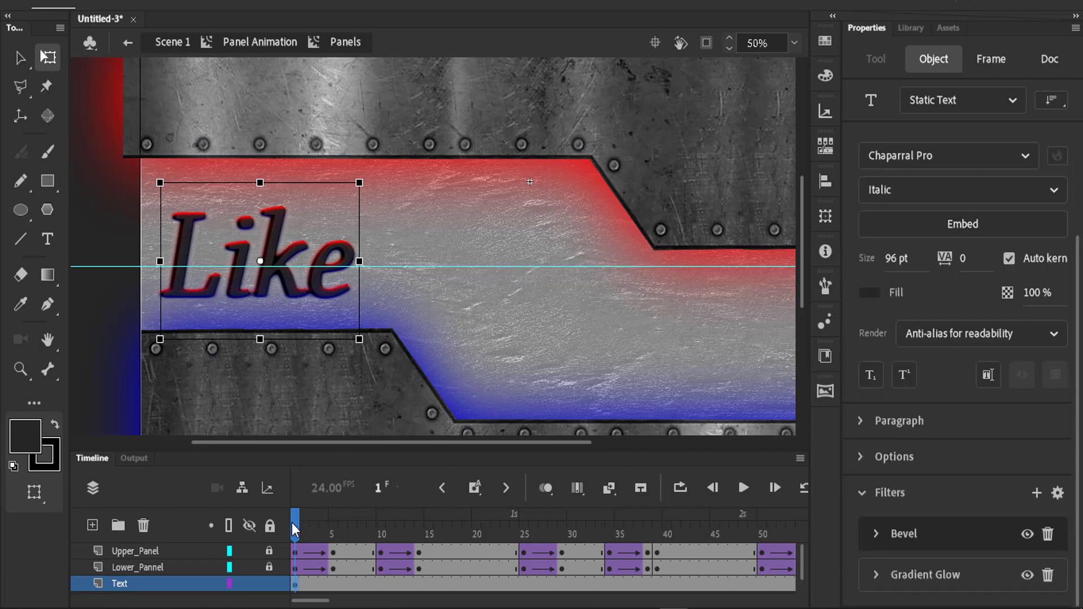
{"action": "left_click_drag", "start_coordinate": [292, 522], "coordinate": [314, 533]}
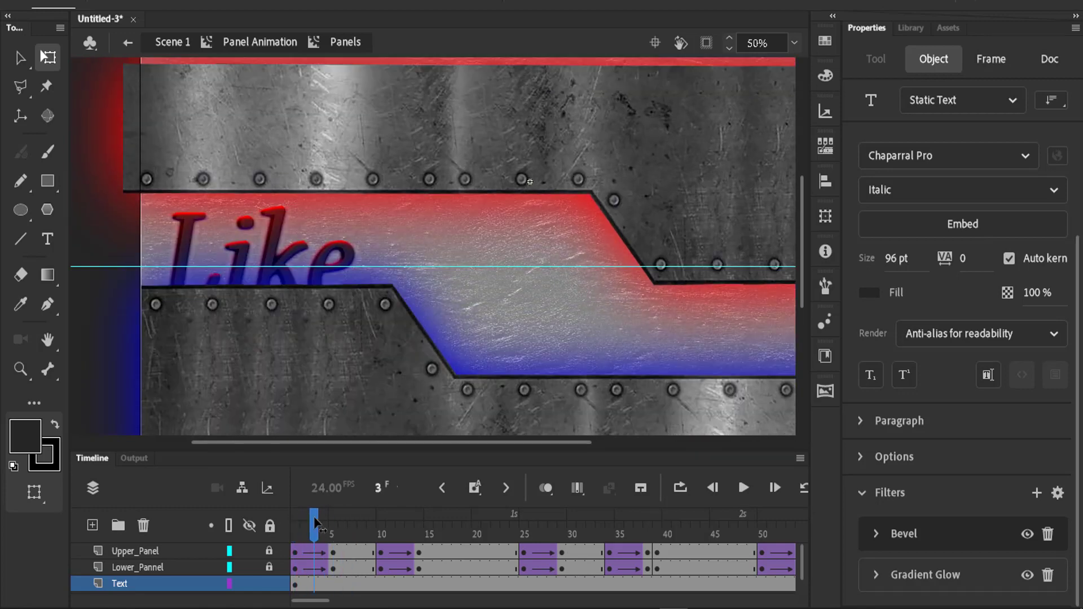
{"action": "left_click_drag", "start_coordinate": [315, 533], "coordinate": [294, 533]}
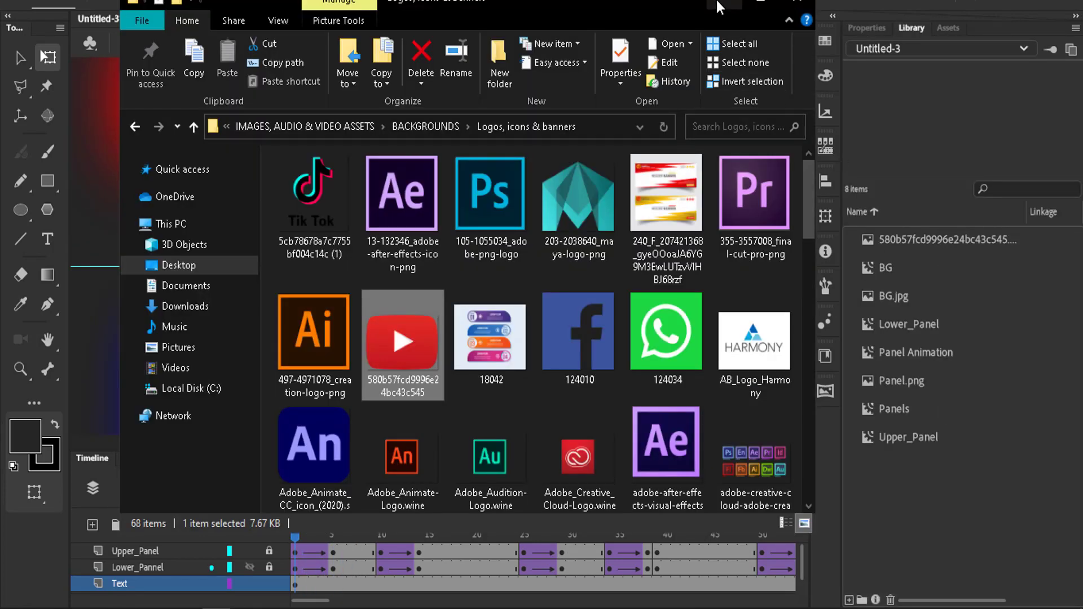
Return from the file browser to the project, choose the YouTube logo image in the library and name the new layer "Logo"
{"action": "left_click", "coordinate": [719, 5]}
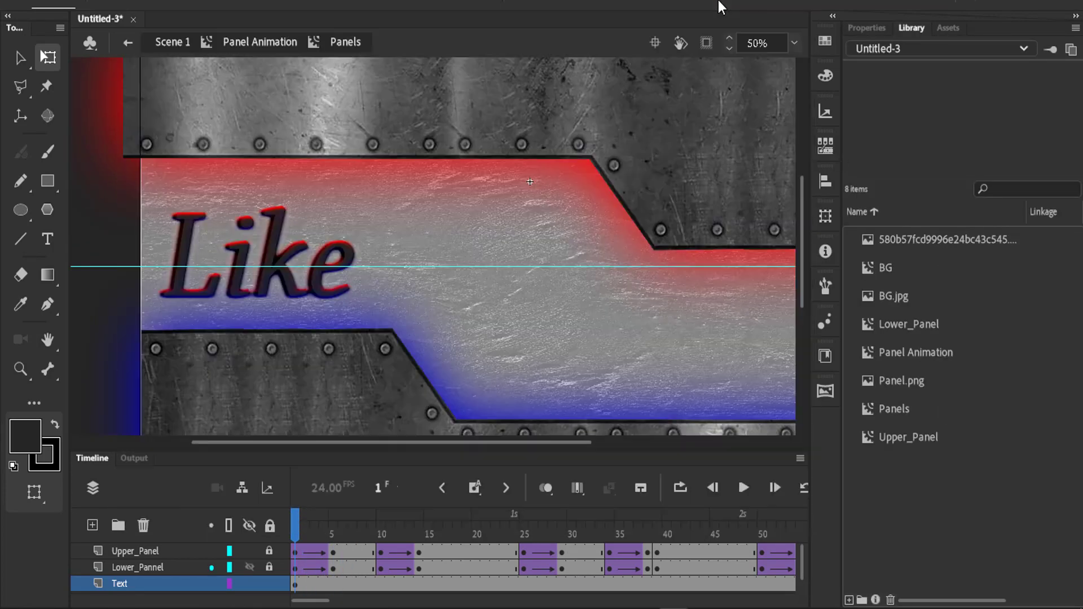
{"action": "left_click", "coordinate": [888, 240]}
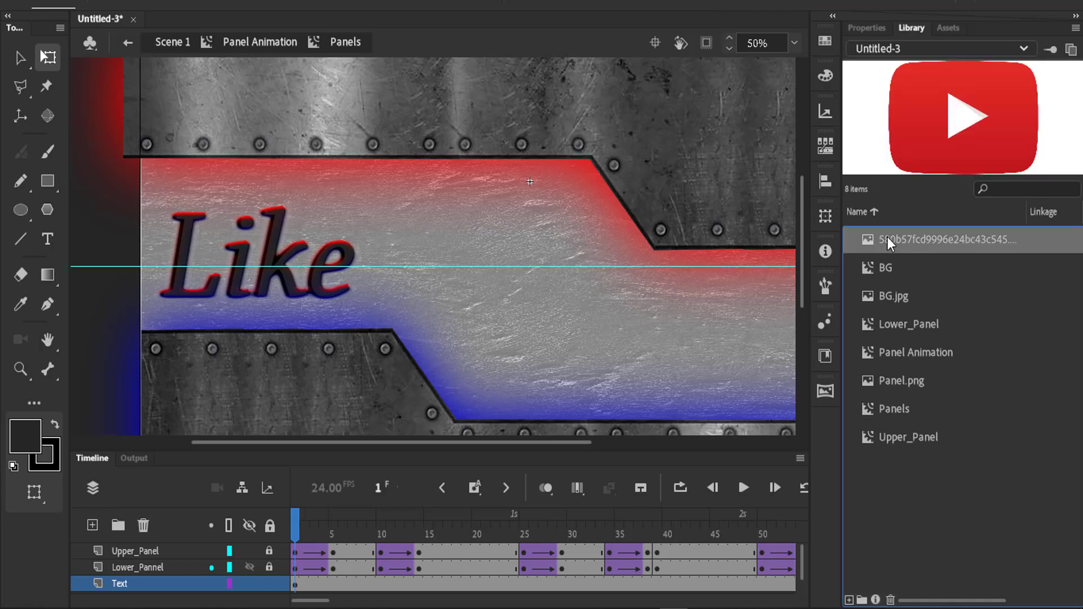
{"action": "double_click", "coordinate": [132, 583]}
{"action": "type", "text": "Lo"}
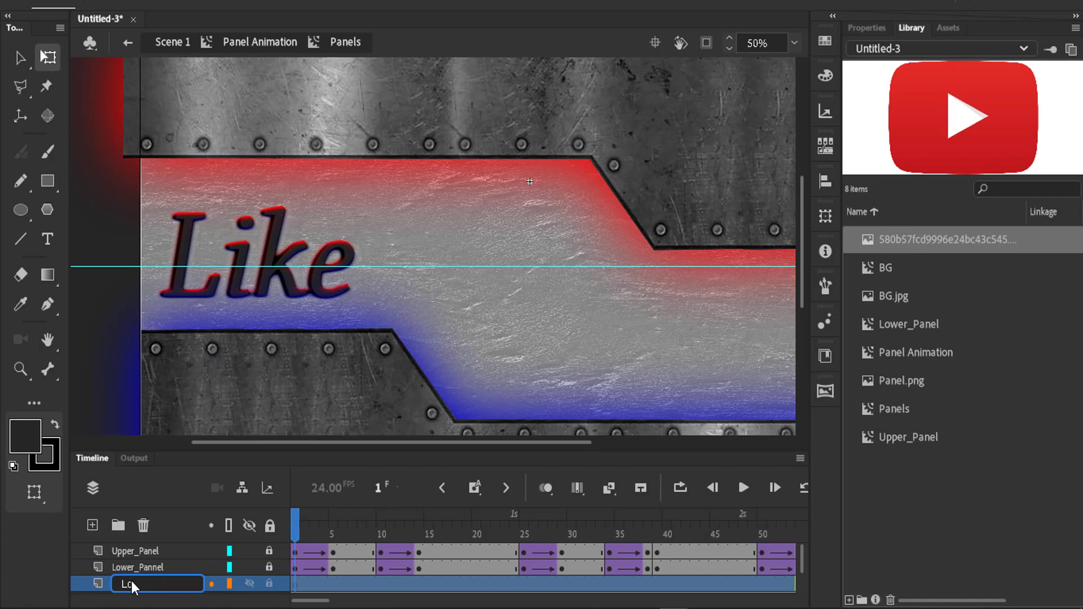
{"action": "type", "text": "go"}
Place the YouTube logo on the stage and position it in the gap between the panels, checking it against the closed panels at frame 7
{"action": "left_click_drag", "start_coordinate": [298, 525], "coordinate": [314, 525]}
{"action": "left_click_drag", "start_coordinate": [902, 241], "coordinate": [553, 261]}
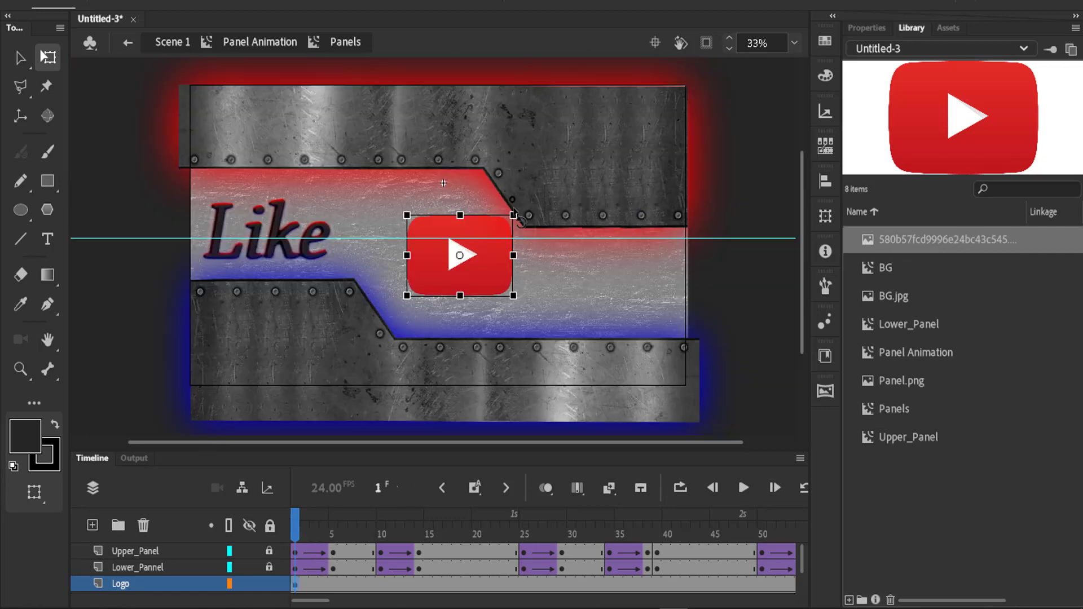
{"action": "left_click_drag", "start_coordinate": [496, 266], "coordinate": [483, 282]}
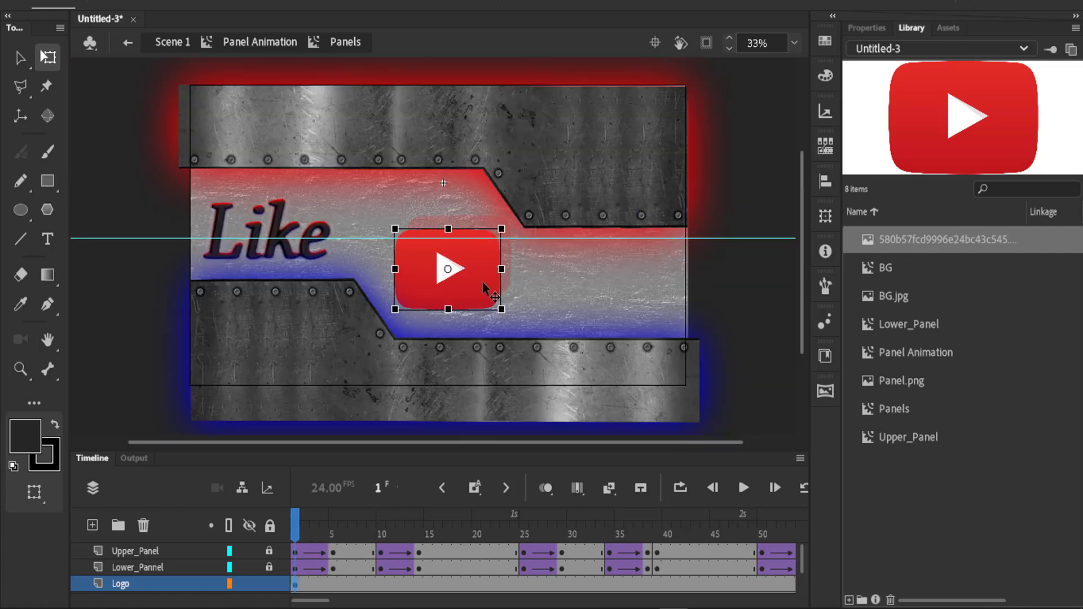
{"action": "left_click_drag", "start_coordinate": [303, 528], "coordinate": [352, 522]}
{"action": "left_click", "coordinate": [478, 258]}
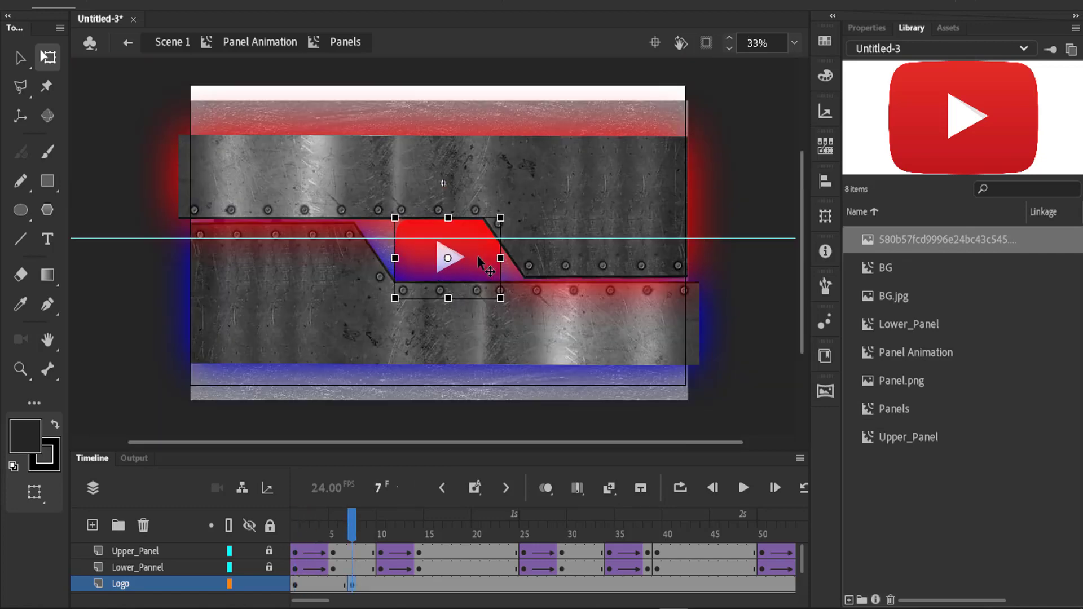
{"action": "left_click", "coordinate": [341, 533]}
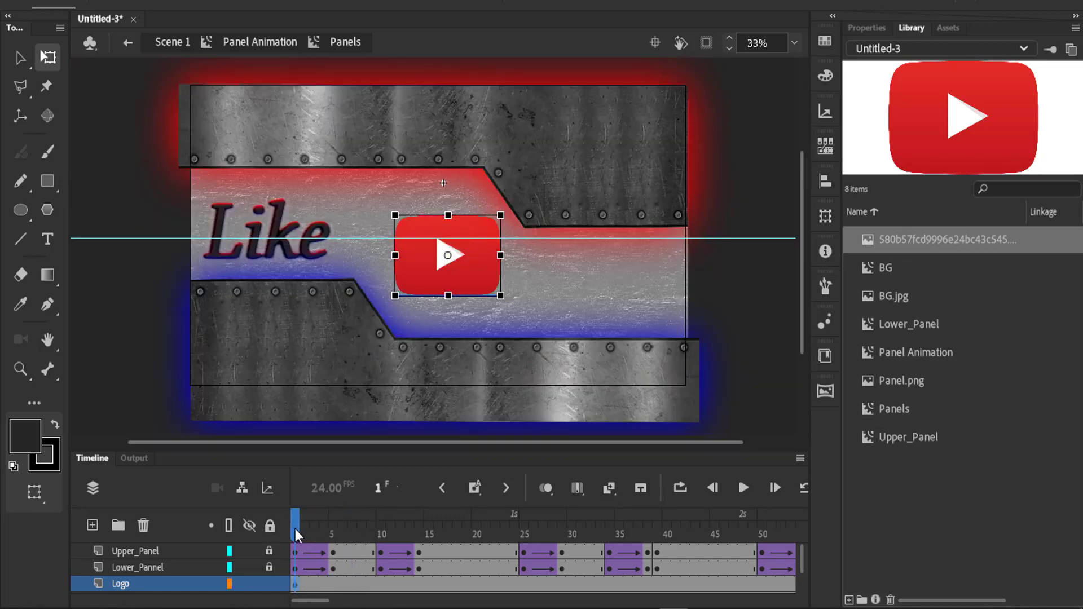
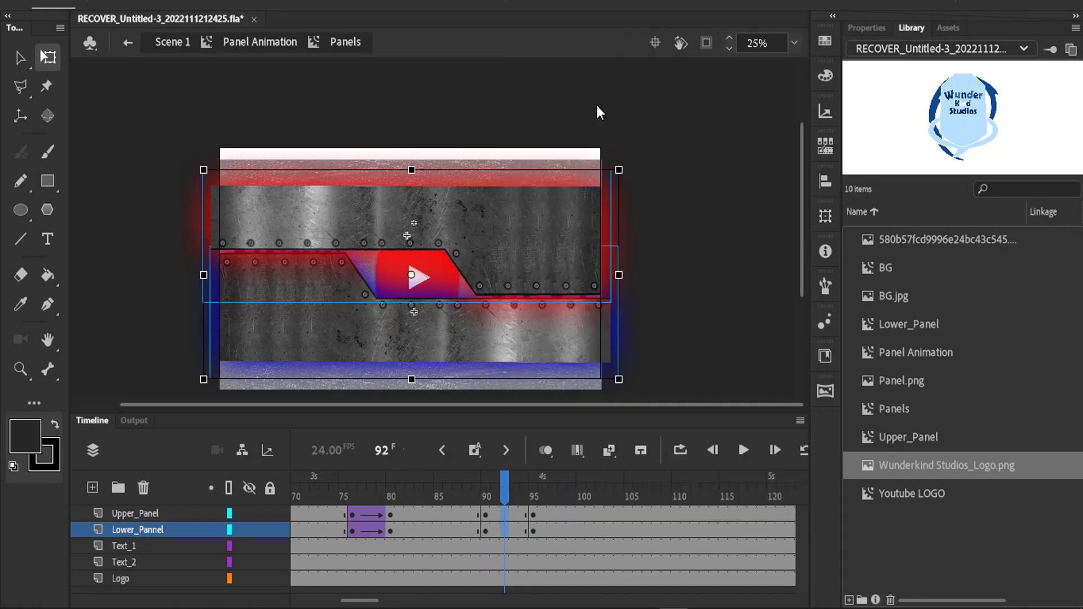
Play back the panels' sideways slide and copy frames 90 to 95 on the Upper_Panel and Lower_Pannel layers
{"action": "left_click_drag", "start_coordinate": [508, 486], "coordinate": [324, 490]}
{"action": "left_click", "coordinate": [744, 450]}
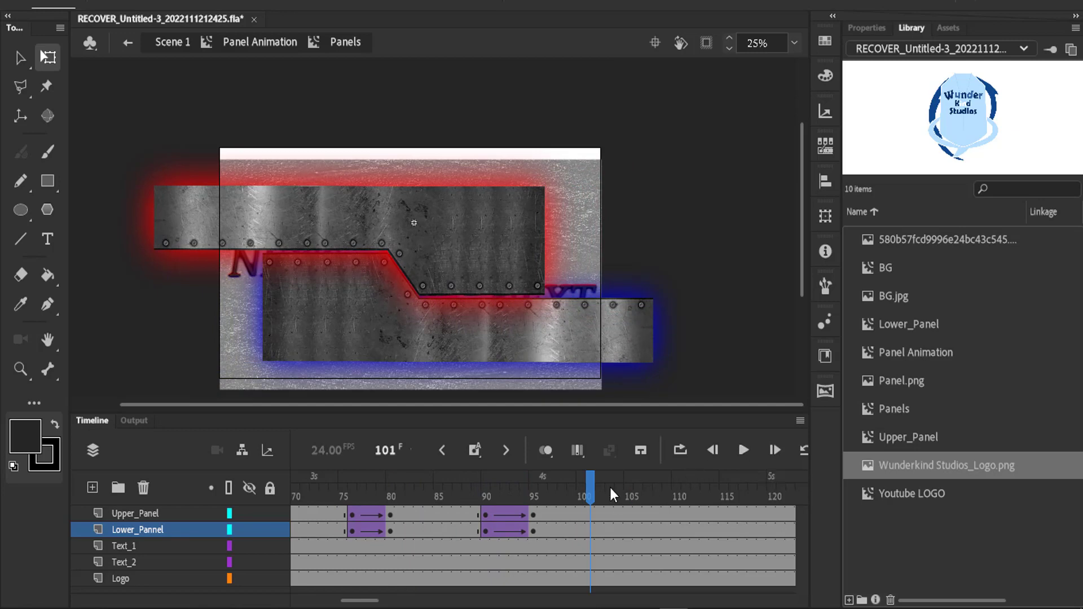
{"action": "left_click_drag", "start_coordinate": [590, 490], "coordinate": [483, 528]}
{"action": "left_click", "coordinate": [478, 531]}
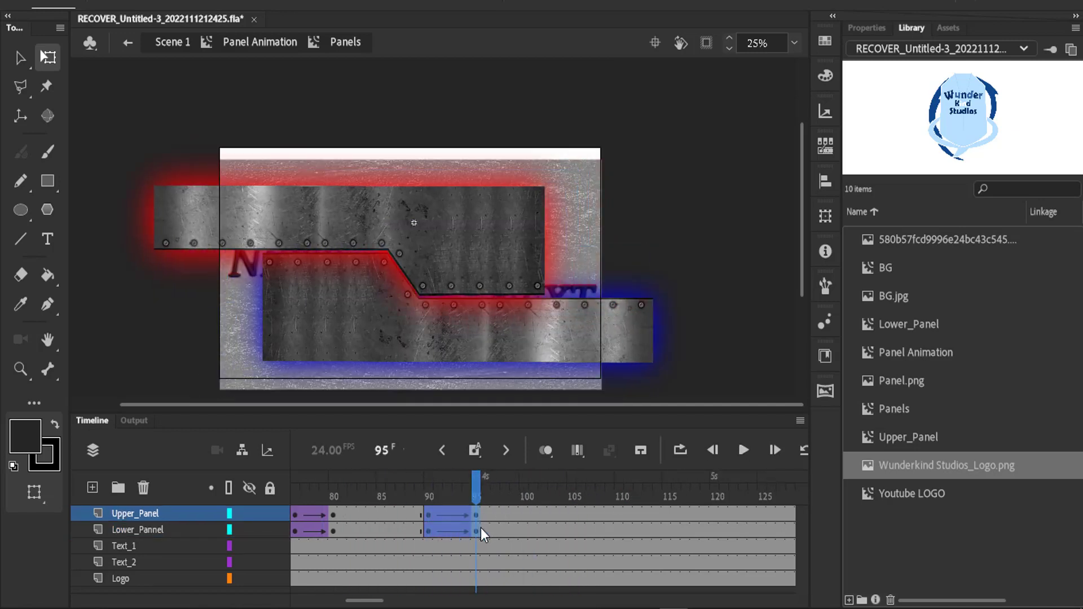
{"action": "right_click", "coordinate": [464, 529]}
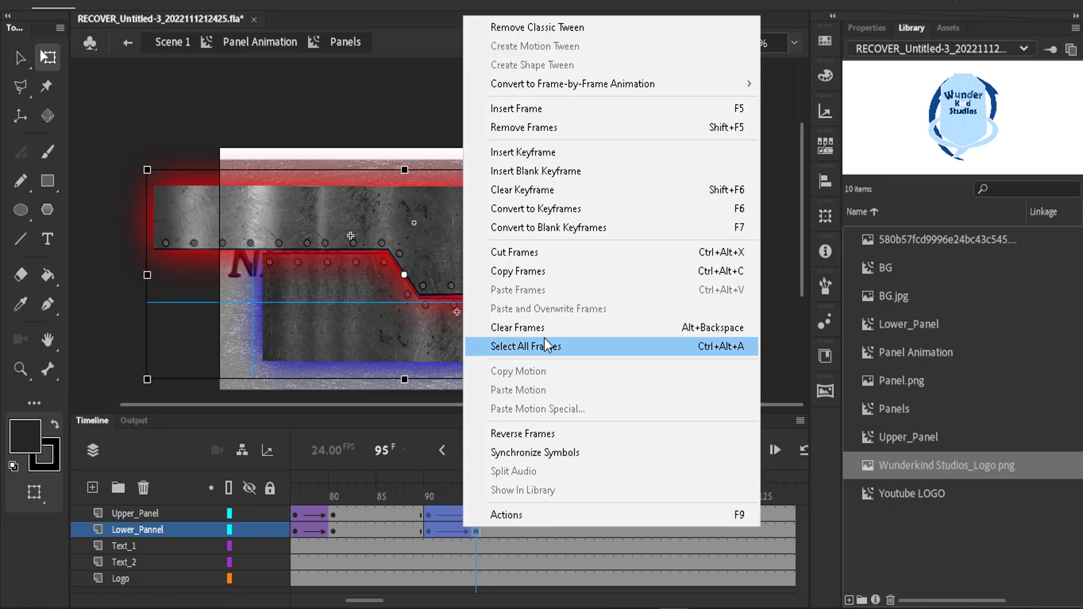
{"action": "left_click", "coordinate": [524, 271]}
Paste the copied slide frames at frame 100 on both panel layers and reverse them
{"action": "left_click", "coordinate": [495, 495]}
{"action": "left_click_drag", "start_coordinate": [497, 497], "coordinate": [523, 531]}
{"action": "right_click", "coordinate": [524, 530]}
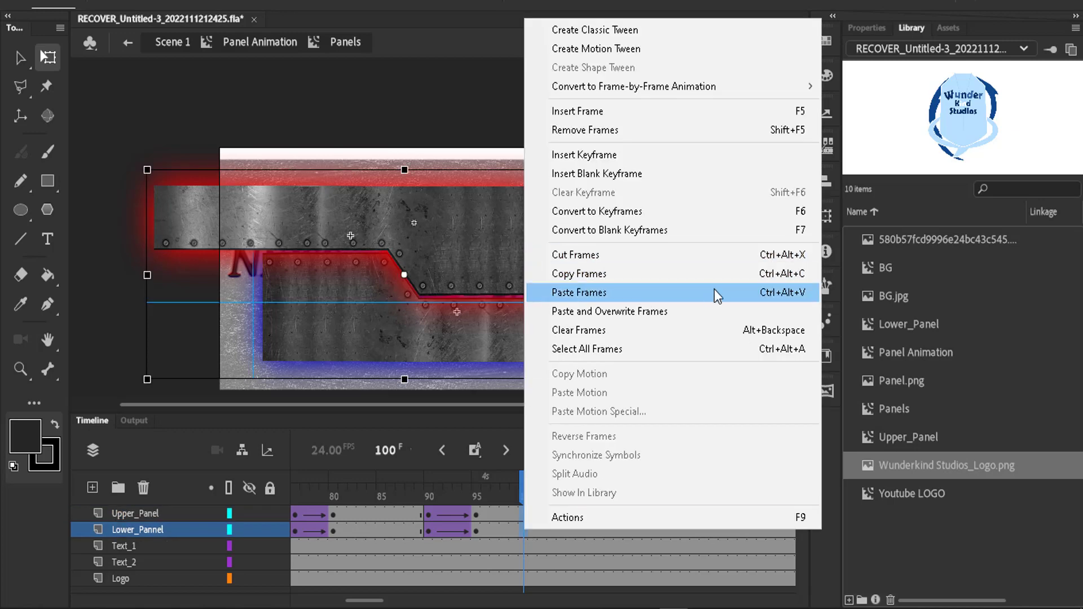
{"action": "left_click", "coordinate": [708, 292]}
{"action": "left_click", "coordinate": [546, 530]}
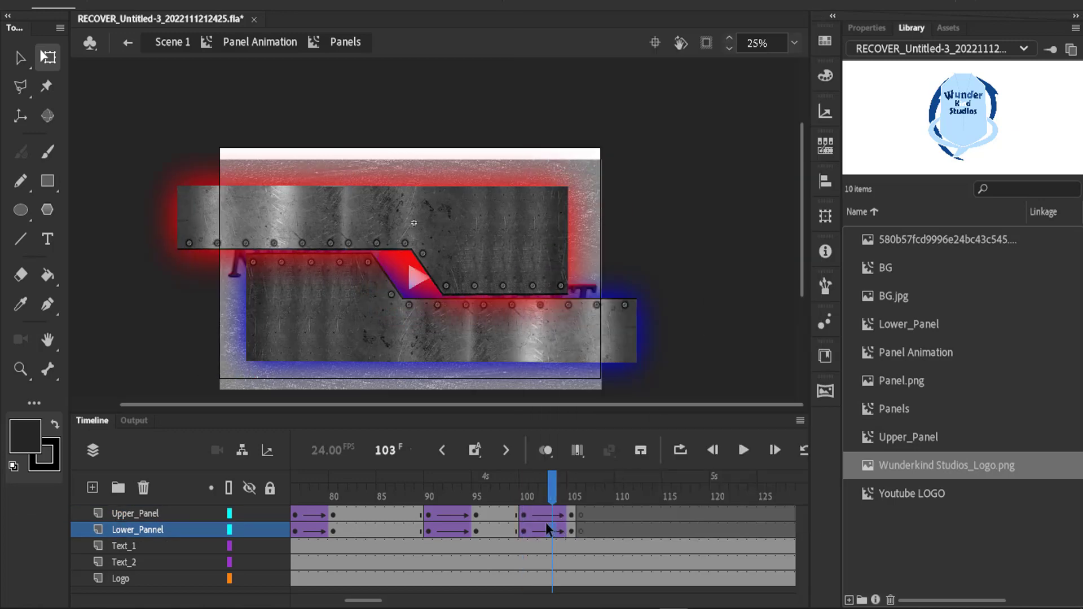
{"action": "left_click_drag", "start_coordinate": [520, 514], "coordinate": [570, 527]}
{"action": "right_click", "coordinate": [570, 527]}
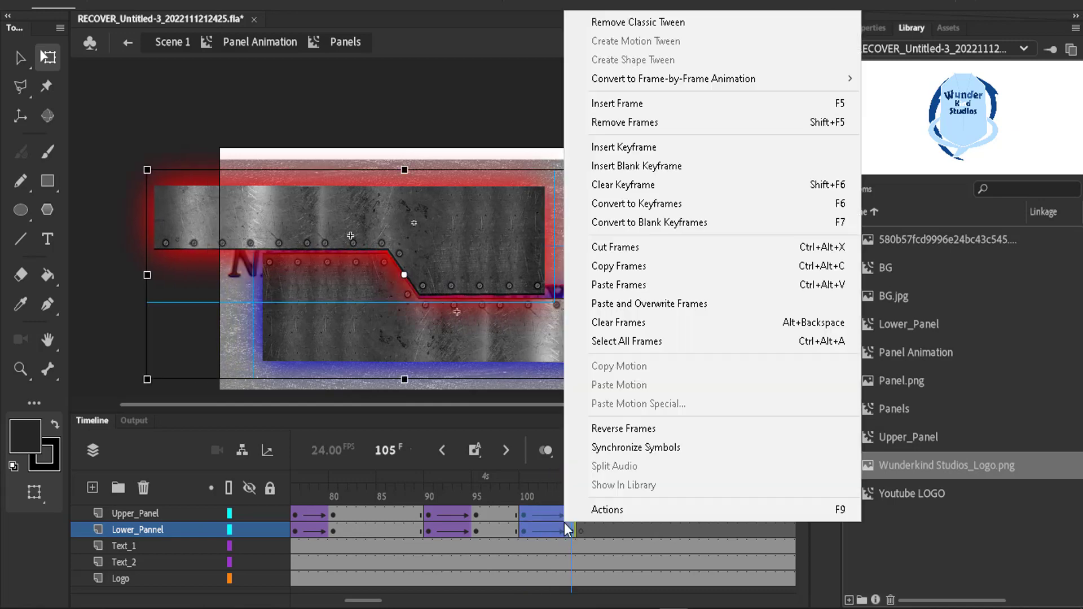
{"action": "left_click", "coordinate": [645, 429]}
{"action": "mouse_move", "coordinate": [572, 480]}
{"action": "left_mouse_down"}
{"action": "mouse_move", "coordinate": [541, 480]}
{"action": "mouse_move", "coordinate": [588, 469]}
{"action": "left_mouse_up"}
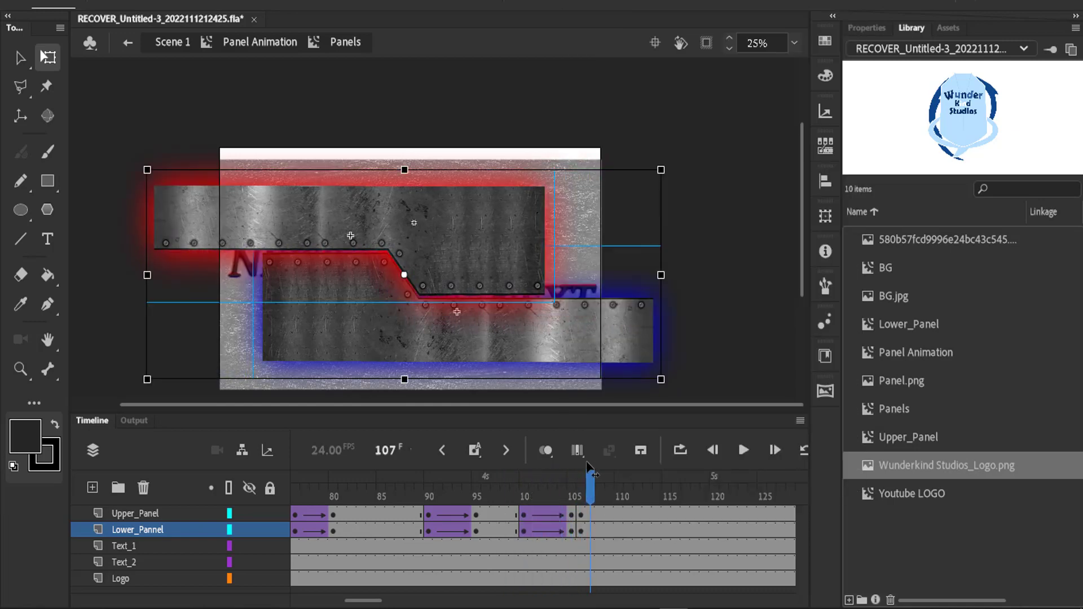
Clear the extra keyframes at frame 106 on both panel layers and shift the reversed slide to start at frame 105
{"action": "left_click", "coordinate": [582, 531]}
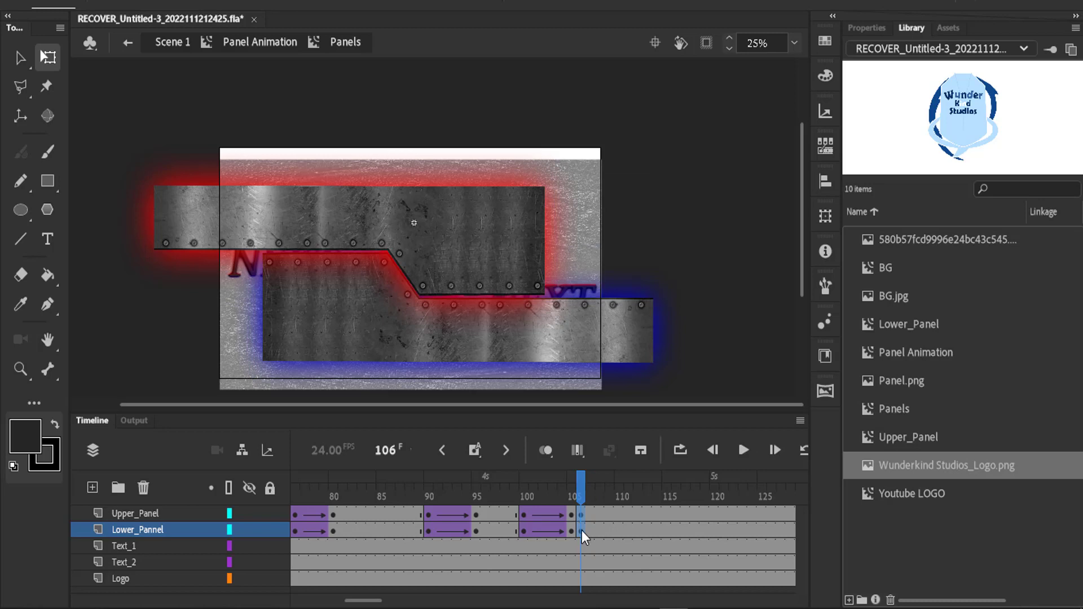
{"action": "right_click", "coordinate": [581, 530]}
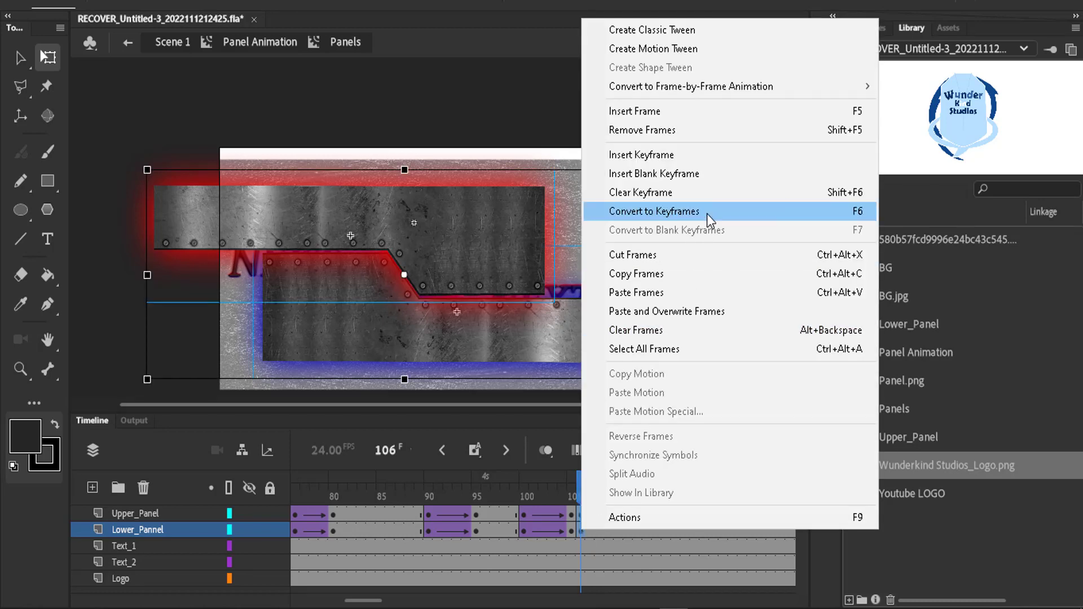
{"action": "left_click", "coordinate": [697, 194]}
{"action": "left_click_drag", "start_coordinate": [555, 499], "coordinate": [495, 480]}
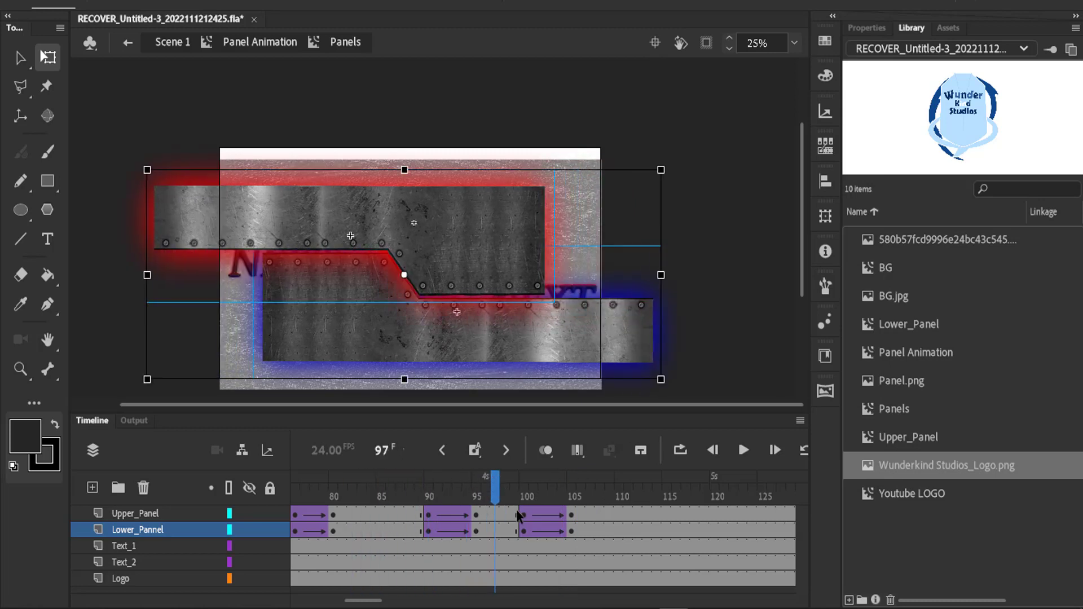
{"action": "mouse_move", "coordinate": [519, 515]}
{"action": "left_mouse_down"}
{"action": "mouse_move", "coordinate": [564, 530]}
{"action": "mouse_move", "coordinate": [613, 525]}
{"action": "mouse_move", "coordinate": [353, 488]}
{"action": "mouse_move", "coordinate": [698, 462]}
{"action": "mouse_move", "coordinate": [290, 512]}
{"action": "mouse_move", "coordinate": [525, 519]}
{"action": "left_mouse_up"}
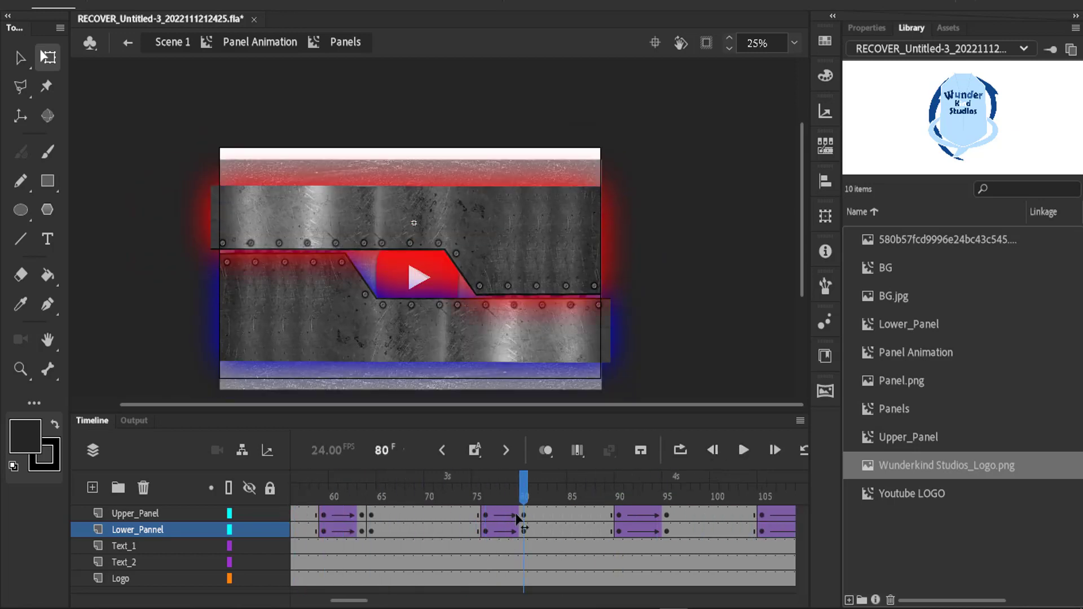
Copy the panel-closing frames 76 to 80 on both panel layers and paste them at frame 120
{"action": "left_click", "coordinate": [523, 532]}
{"action": "right_click", "coordinate": [512, 525]}
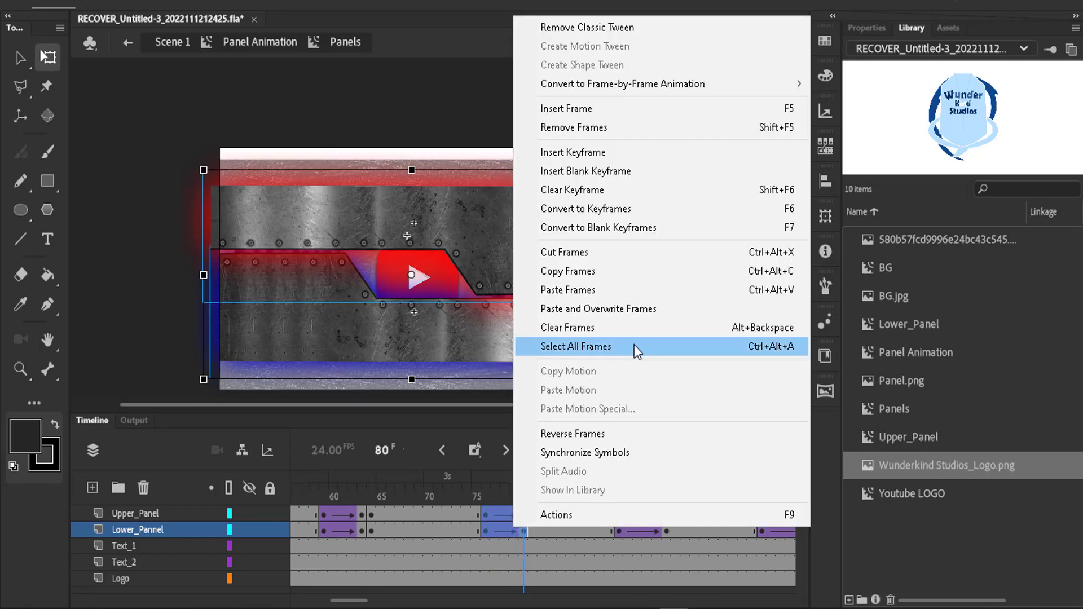
{"action": "left_click", "coordinate": [578, 276]}
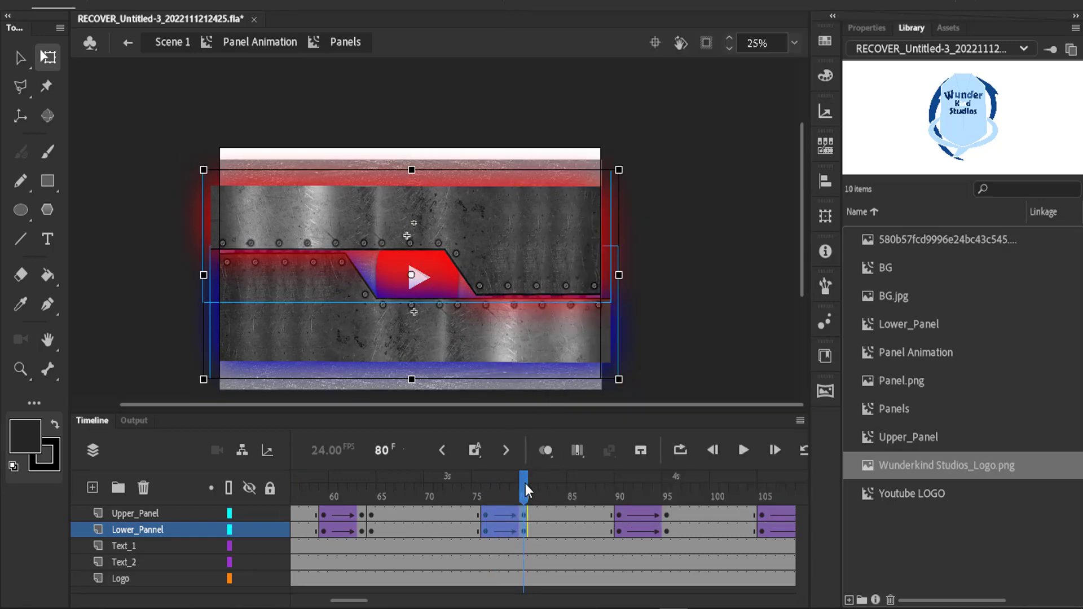
{"action": "left_click_drag", "start_coordinate": [526, 485], "coordinate": [524, 511]}
{"action": "left_click_drag", "start_coordinate": [525, 514], "coordinate": [525, 529]}
{"action": "right_click", "coordinate": [525, 528]}
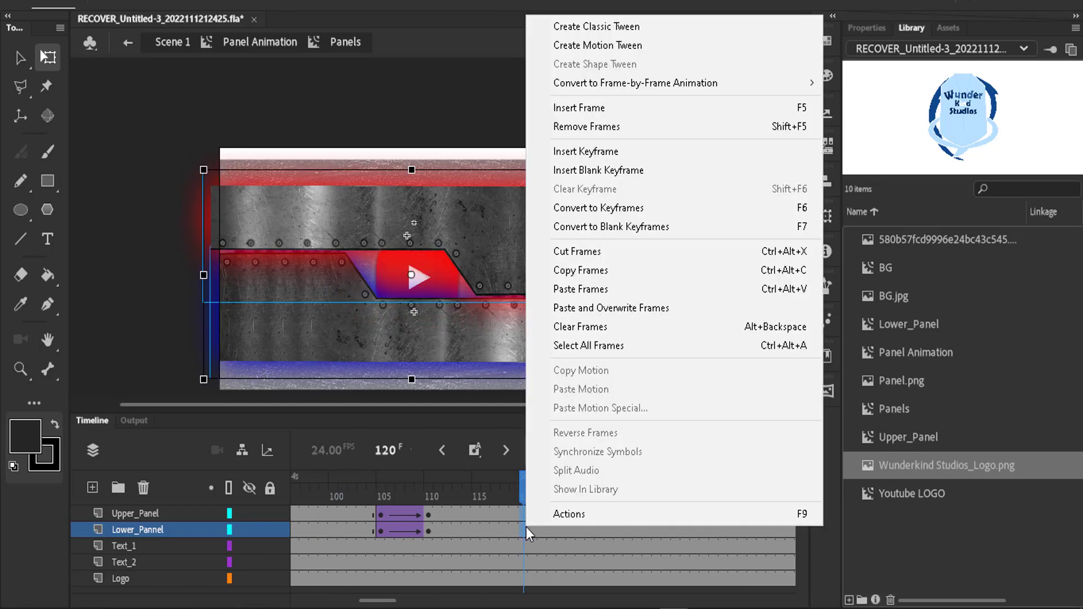
{"action": "left_click", "coordinate": [595, 289]}
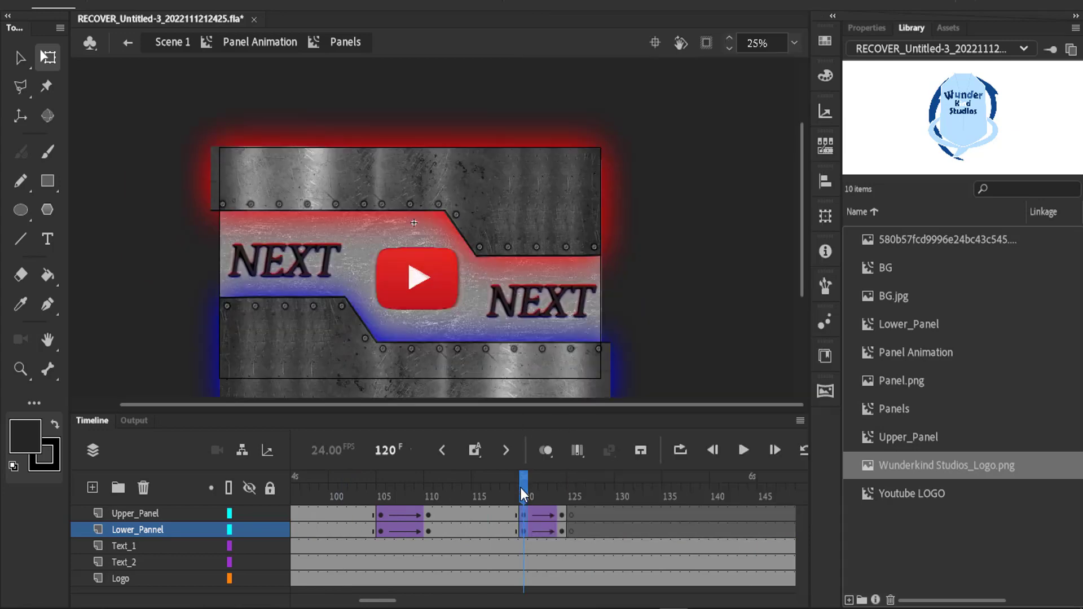
Reverse the pasted frames 120 to 124 on both panel layers so the panels open
{"action": "left_click_drag", "start_coordinate": [523, 487], "coordinate": [559, 529]}
{"action": "right_click", "coordinate": [553, 527]}
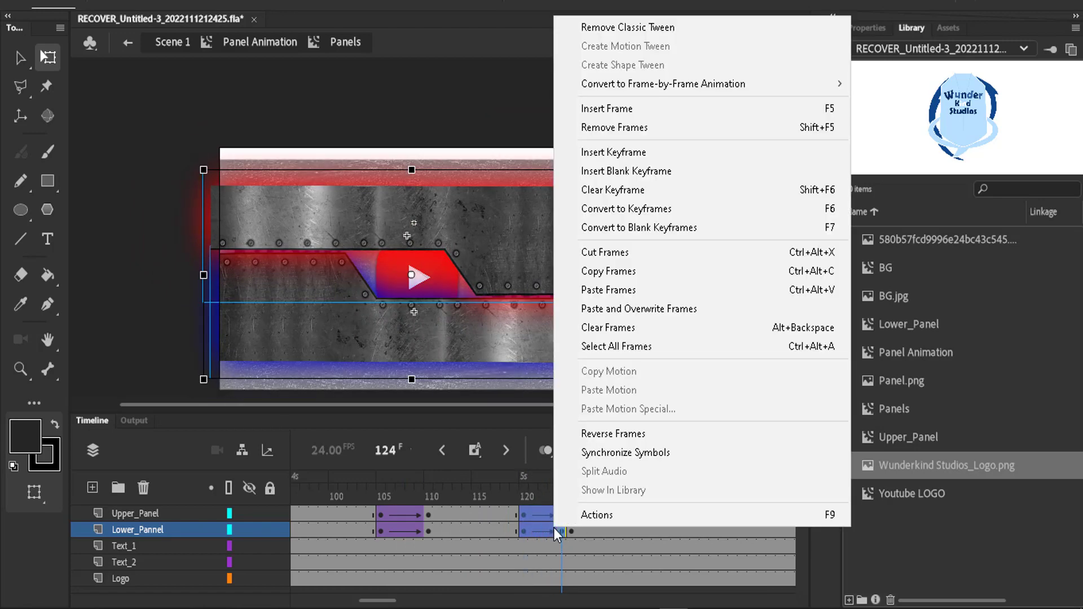
{"action": "left_click", "coordinate": [635, 434]}
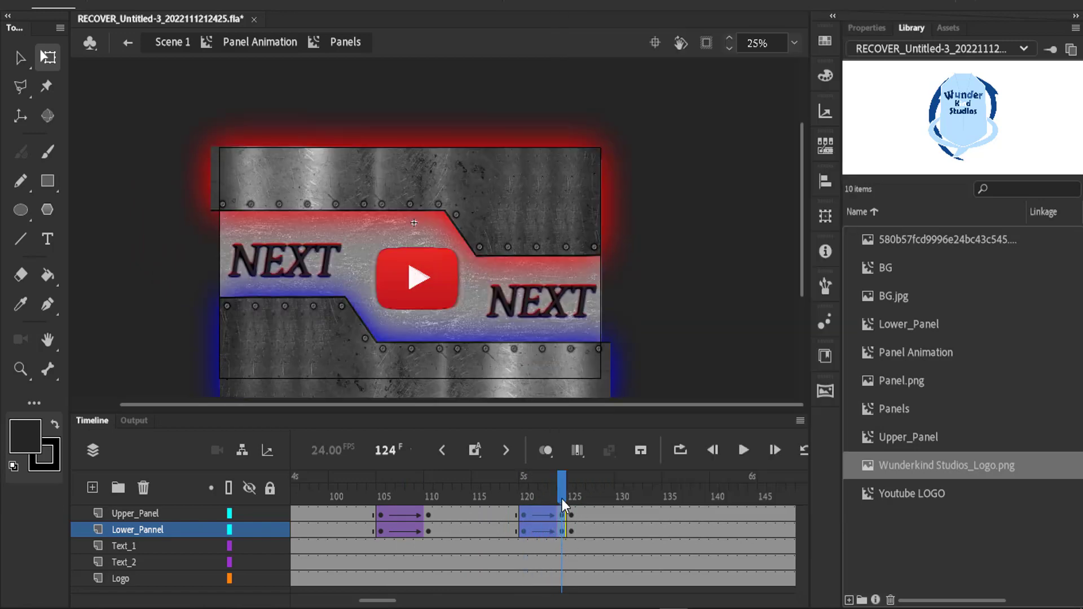
Clear the leftover keyframes at frame 125 on both panel layers and play the animation back from frame 71
{"action": "left_click_drag", "start_coordinate": [562, 498], "coordinate": [573, 496]}
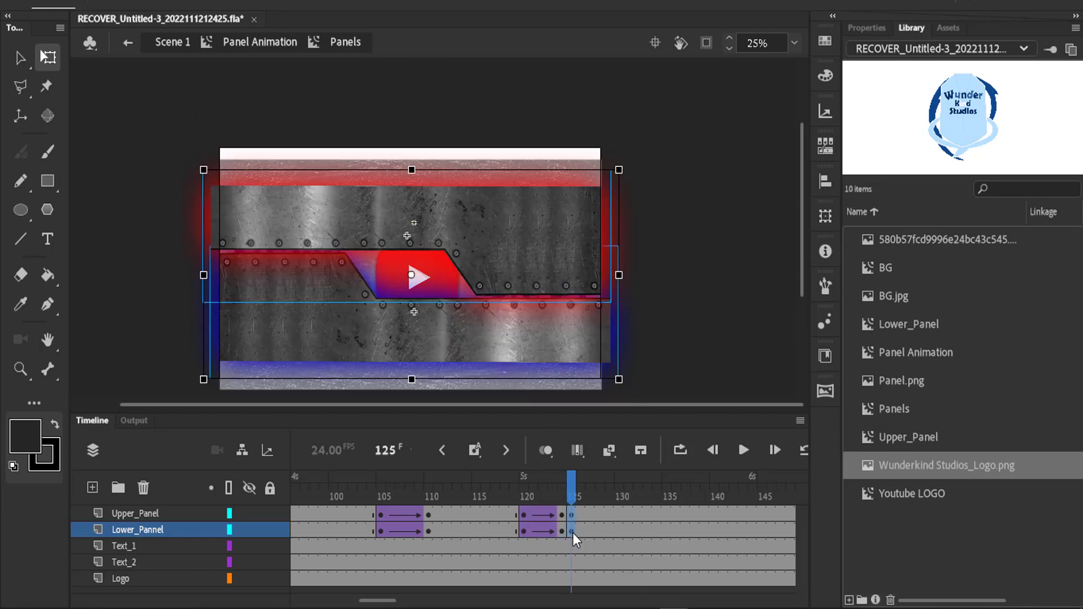
{"action": "right_click", "coordinate": [573, 533]}
{"action": "left_click", "coordinate": [645, 198]}
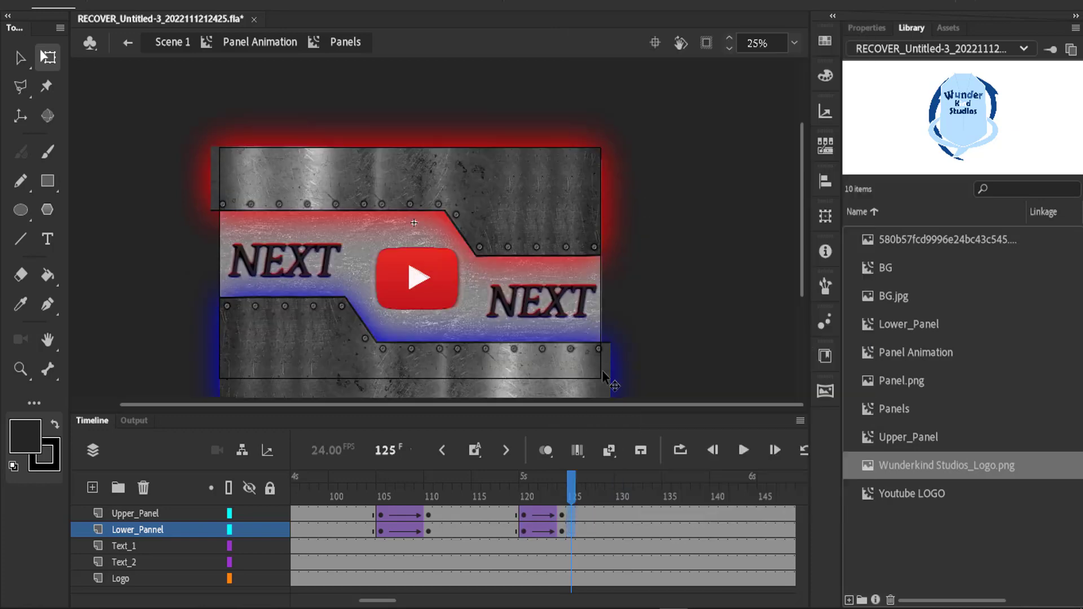
{"action": "left_click_drag", "start_coordinate": [569, 485], "coordinate": [248, 543]}
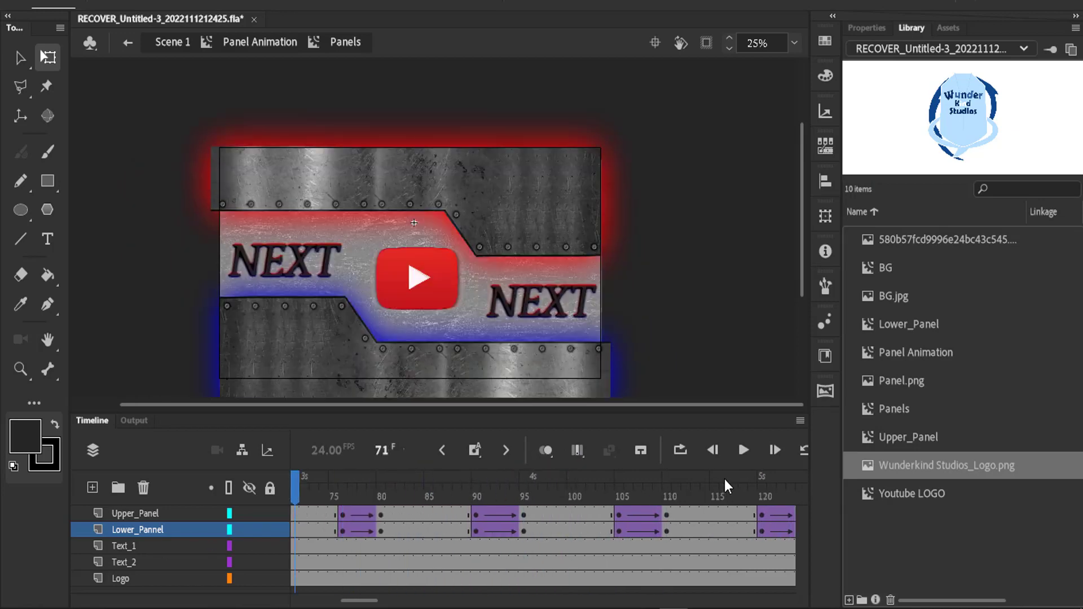
{"action": "left_click", "coordinate": [741, 454]}
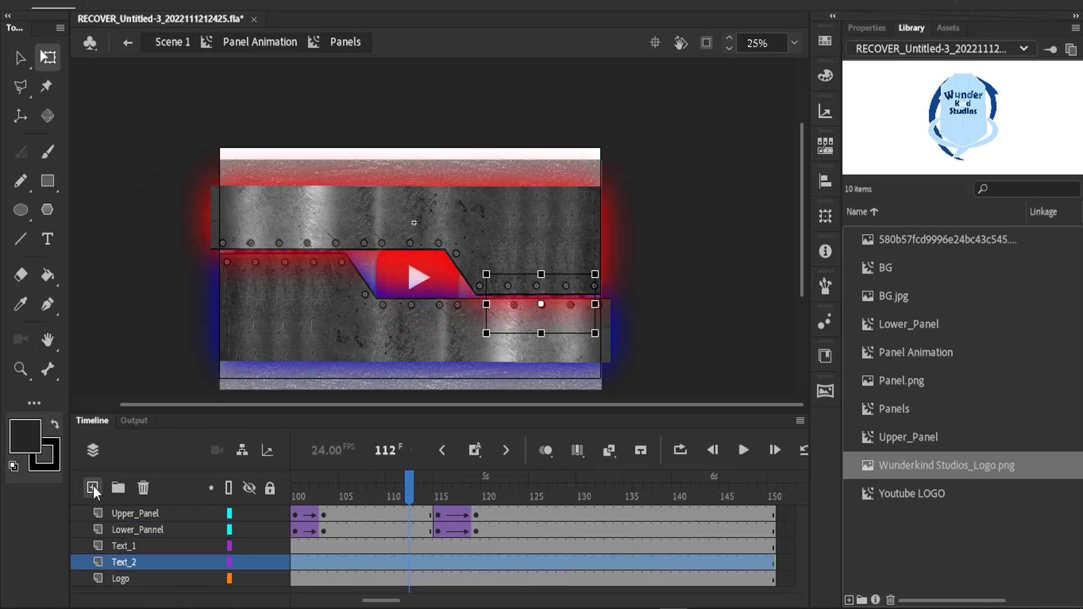
Add a new layer, place it between Text_2 and Logo, and name it "Studio_logo"
{"action": "left_click", "coordinate": [93, 487]}
{"action": "scroll", "coordinate": [132, 567], "scroll_direction": "down", "scroll_amount": 1}
{"action": "left_click_drag", "start_coordinate": [133, 546], "coordinate": [134, 565]}
{"action": "double_click", "coordinate": [136, 563]}
{"action": "type", "text": "Stu"}
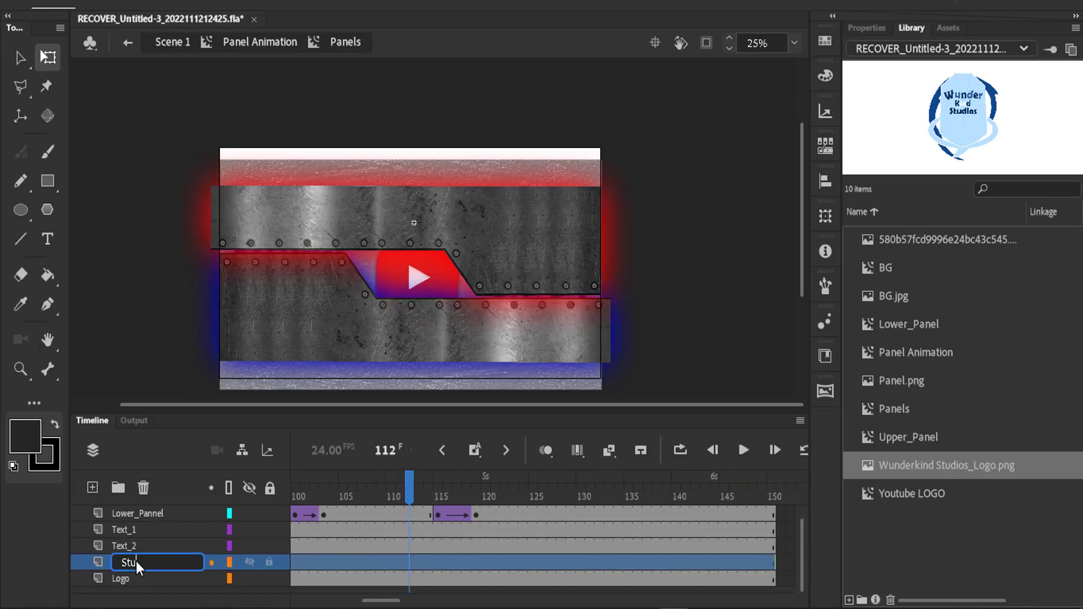
{"action": "type", "text": "dio_logo"}
Insert a keyframe at frame 100 on the Studio_logo layer
{"action": "left_click", "coordinate": [127, 551]}
{"action": "left_click_drag", "start_coordinate": [410, 491], "coordinate": [582, 513]}
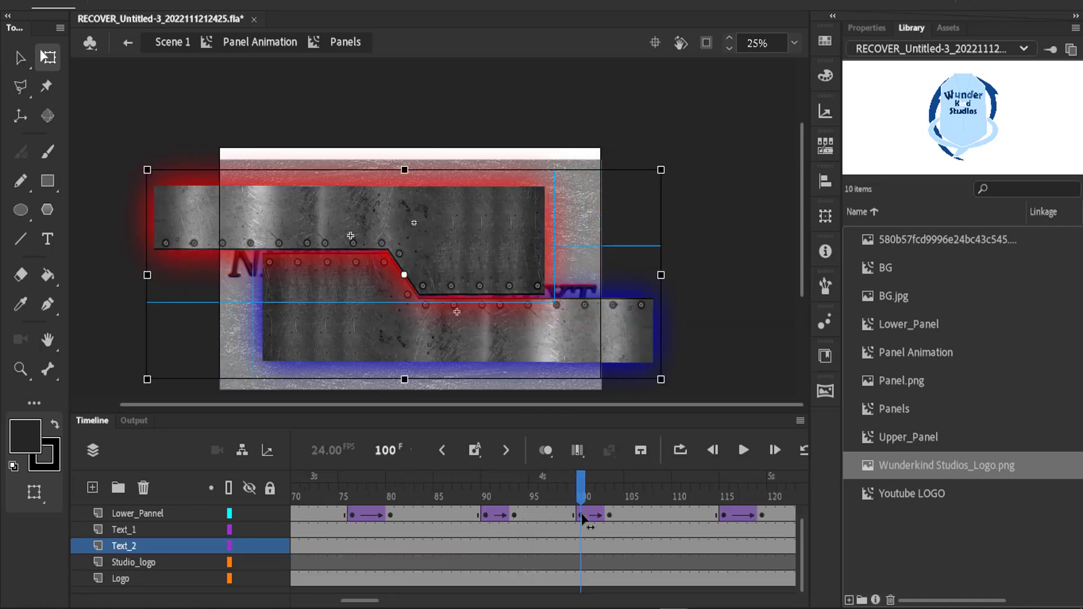
{"action": "left_click", "coordinate": [583, 561]}
{"action": "key", "text": "F6"}
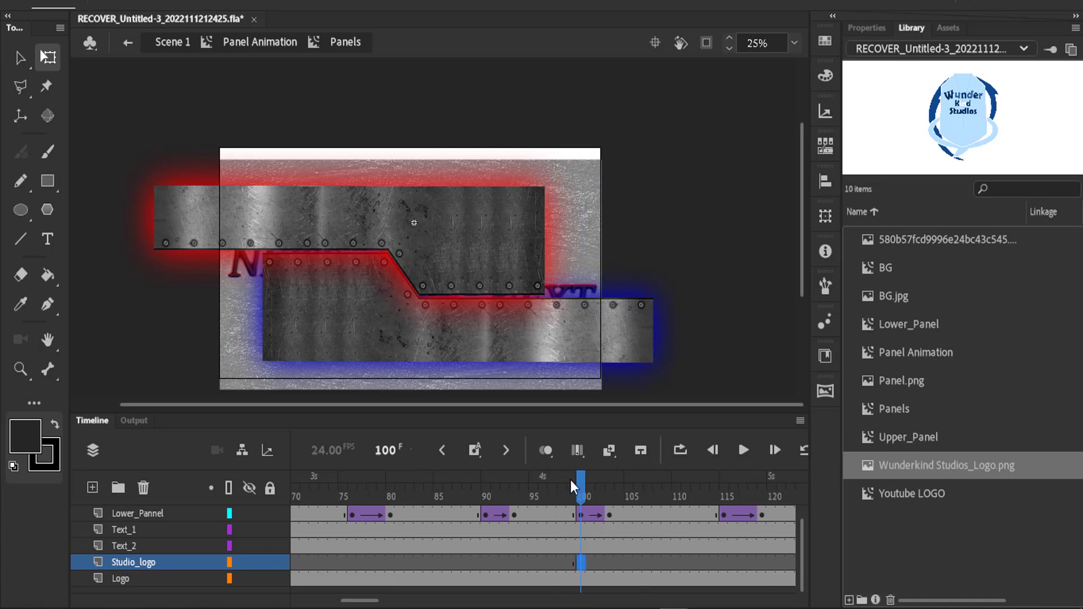
Place Wunderkind Studios_Logo.png from the library on the Studio_logo keyframe, scale it down and nudge it to the stage centre
{"action": "left_click_drag", "start_coordinate": [931, 466], "coordinate": [455, 292]}
{"action": "left_click_drag", "start_coordinate": [592, 126], "coordinate": [520, 153]}
{"action": "key", "text": "Left"}
{"action": "key", "text": "Left"}
{"action": "key", "text": "Left"}
{"action": "key", "text": "Left"}
{"action": "key", "text": "Left"}
{"action": "key", "text": "Left"}
{"action": "key", "text": "Left"}
{"action": "key", "text": "Left"}
{"action": "key", "text": "Left"}
{"action": "key", "text": "Left"}
{"action": "key", "text": "Left"}
{"action": "key", "text": "Left"}
{"action": "key", "text": "Left"}
{"action": "key", "text": "Left"}
{"action": "key", "text": "Left"}
{"action": "key", "text": "Left"}
{"action": "key", "text": "Left"}
{"action": "key", "text": "Left"}
{"action": "key", "text": "Left"}
{"action": "key", "text": "Left"}
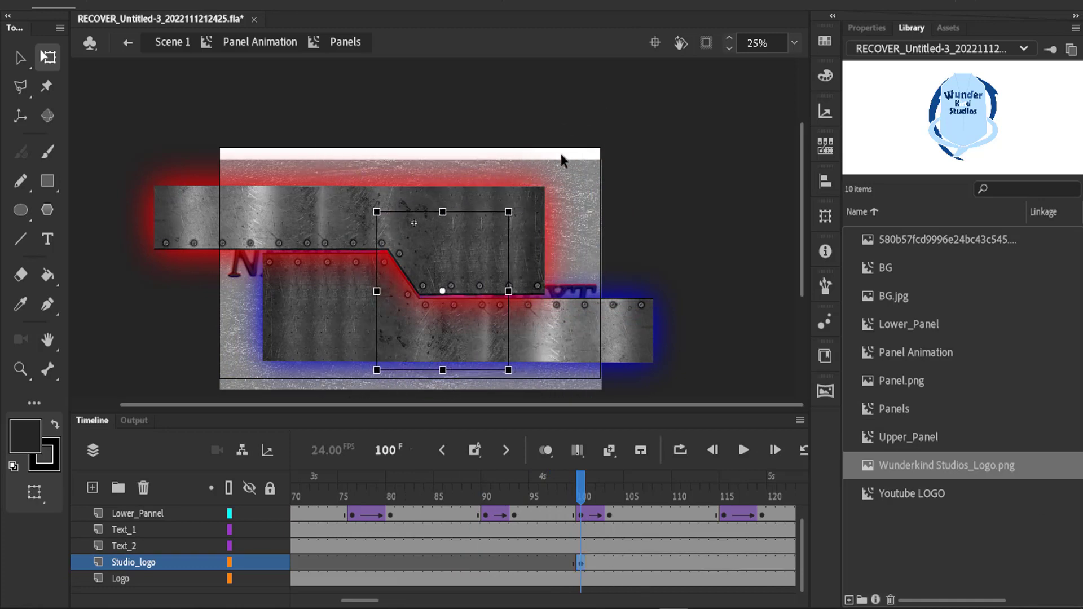
{"action": "key", "text": "Left"}
{"action": "key", "text": "Left"}
{"action": "key", "text": "Left"}
{"action": "key", "text": "Left"}
{"action": "key", "text": "Left"}
{"action": "key", "text": "Left"}
{"action": "left_click_drag", "start_coordinate": [494, 211], "coordinate": [485, 214]}
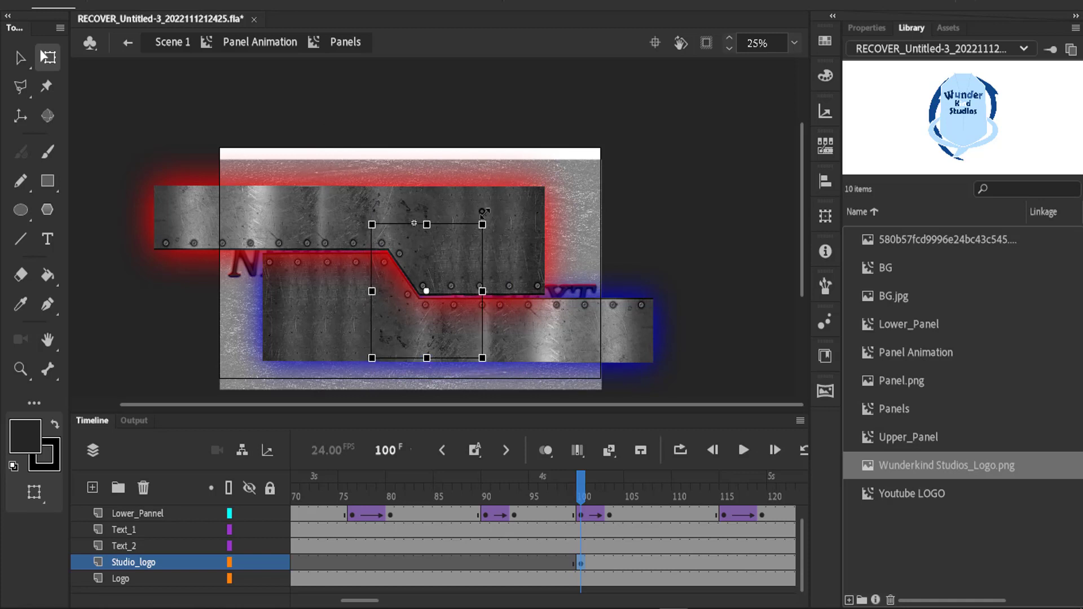
{"action": "key", "text": "Up"}
{"action": "key", "text": "Up"}
{"action": "key", "text": "Up"}
{"action": "key", "text": "Up"}
{"action": "key", "text": "Up"}
{"action": "key", "text": "Up"}
{"action": "key", "text": "Up"}
{"action": "key", "text": "Up"}
{"action": "key", "text": "Up"}
{"action": "key", "text": "Up"}
{"action": "key", "text": "Up"}
{"action": "key", "text": "Left"}
{"action": "key", "text": "Left"}
Delete the YouTube logo from frame 100 onward on the Logo layer and scrub the timeline to check the studio logo
{"action": "left_click", "coordinate": [581, 496]}
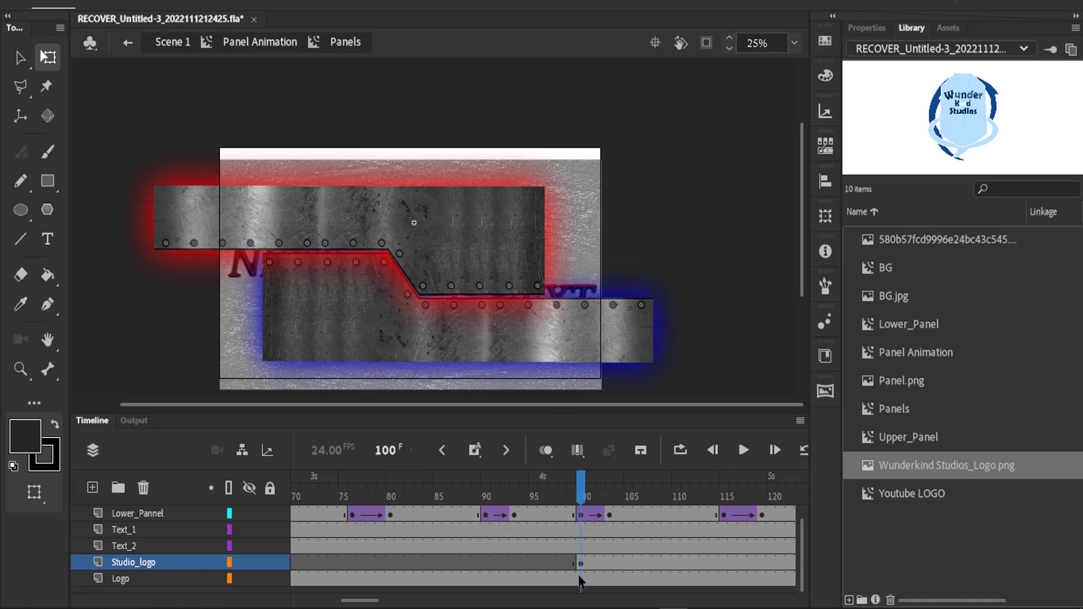
{"action": "left_click", "coordinate": [581, 579]}
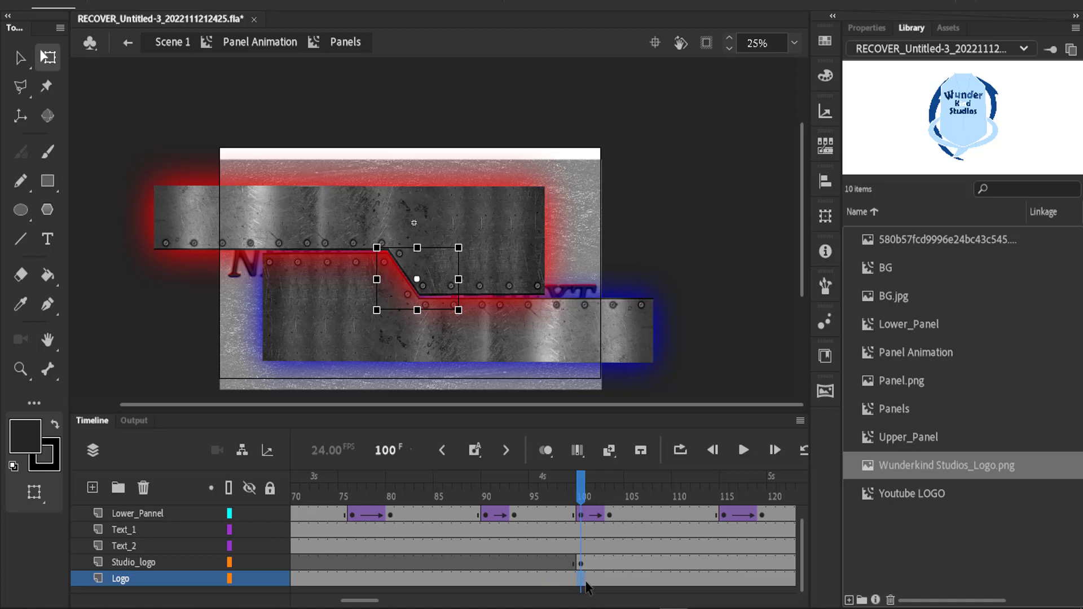
{"action": "key", "text": "Delete"}
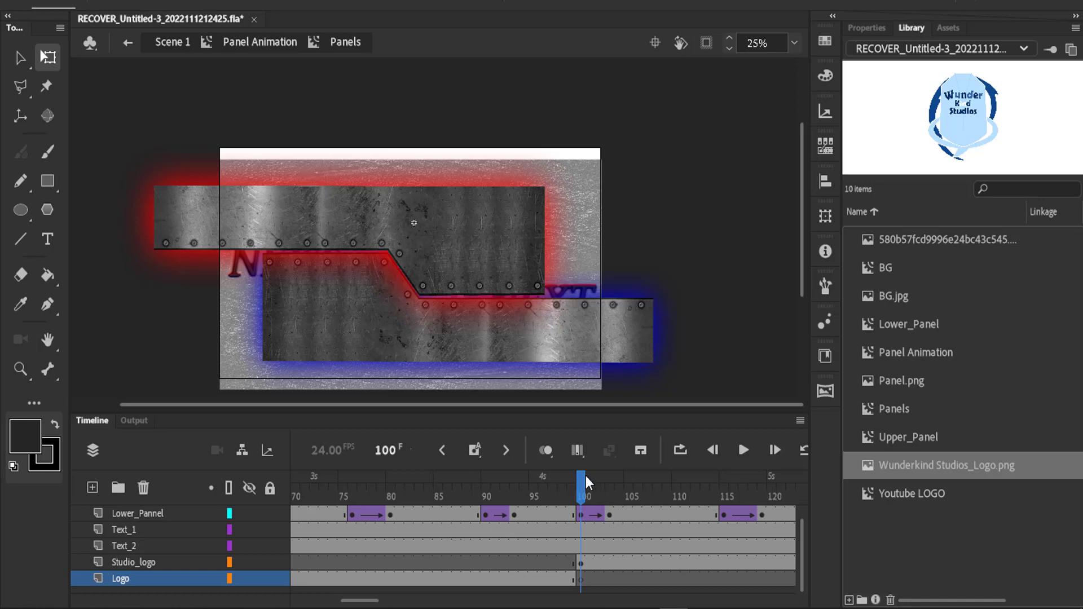
{"action": "left_click_drag", "start_coordinate": [586, 476], "coordinate": [759, 510]}
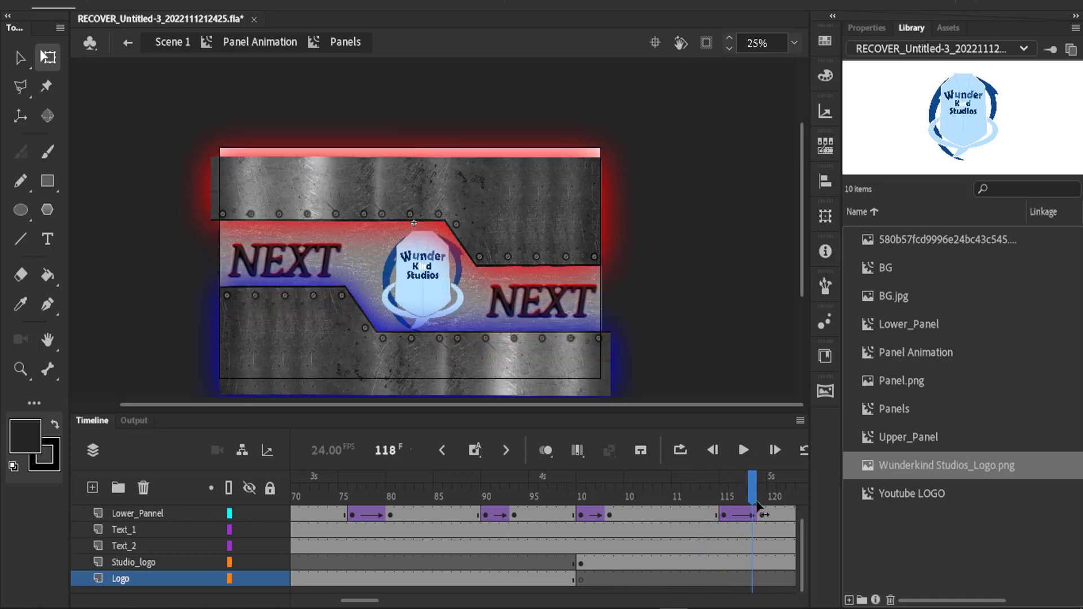
{"action": "left_click_drag", "start_coordinate": [752, 504], "coordinate": [700, 494]}
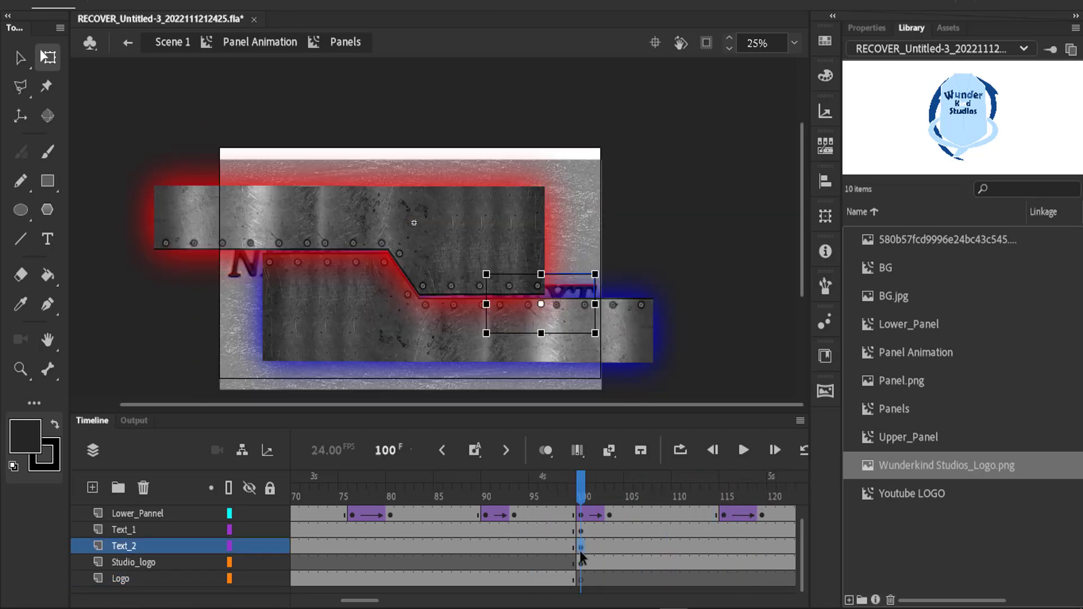
Delete the text from frame 100 onward on the Text_2 and Text_1 layers and scrub across the transition
{"action": "key", "text": "Delete"}
{"action": "left_click", "coordinate": [585, 534]}
{"action": "key", "text": "Delete"}
{"action": "left_click", "coordinate": [600, 496]}
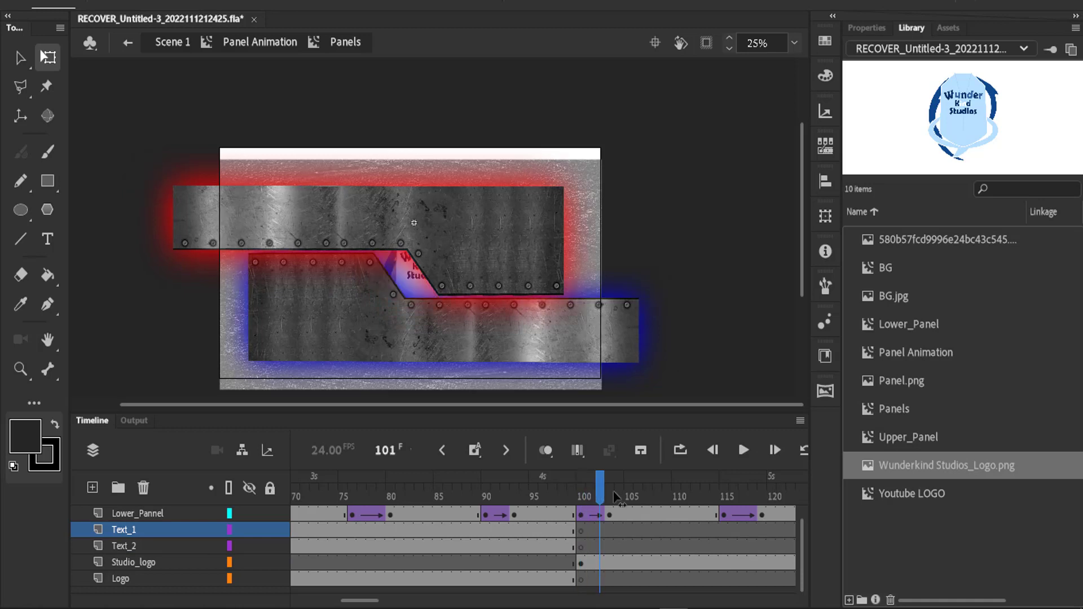
{"action": "left_click_drag", "start_coordinate": [616, 497], "coordinate": [553, 531]}
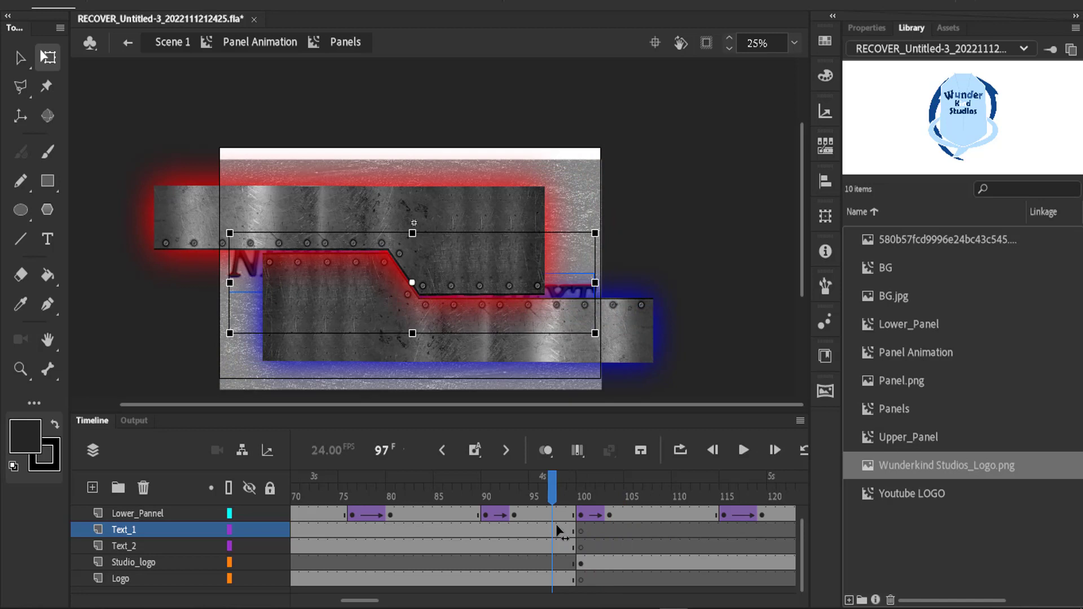
{"action": "left_click_drag", "start_coordinate": [559, 531], "coordinate": [677, 501]}
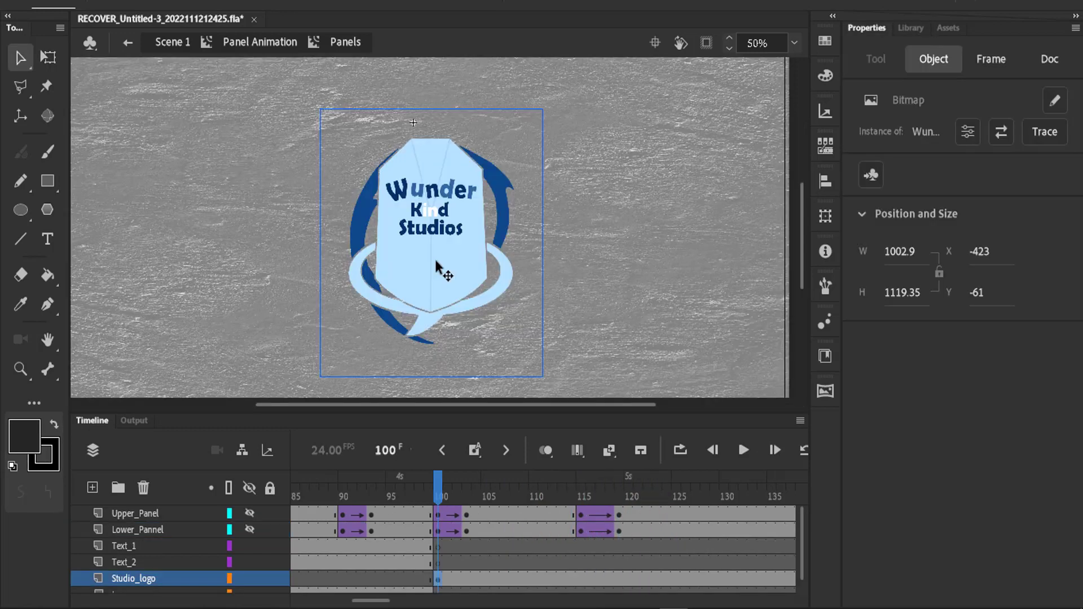
Break apart the studio logo bitmap and convert it to a movie clip named "Studio Logo"
{"action": "right_click", "coordinate": [438, 263]}
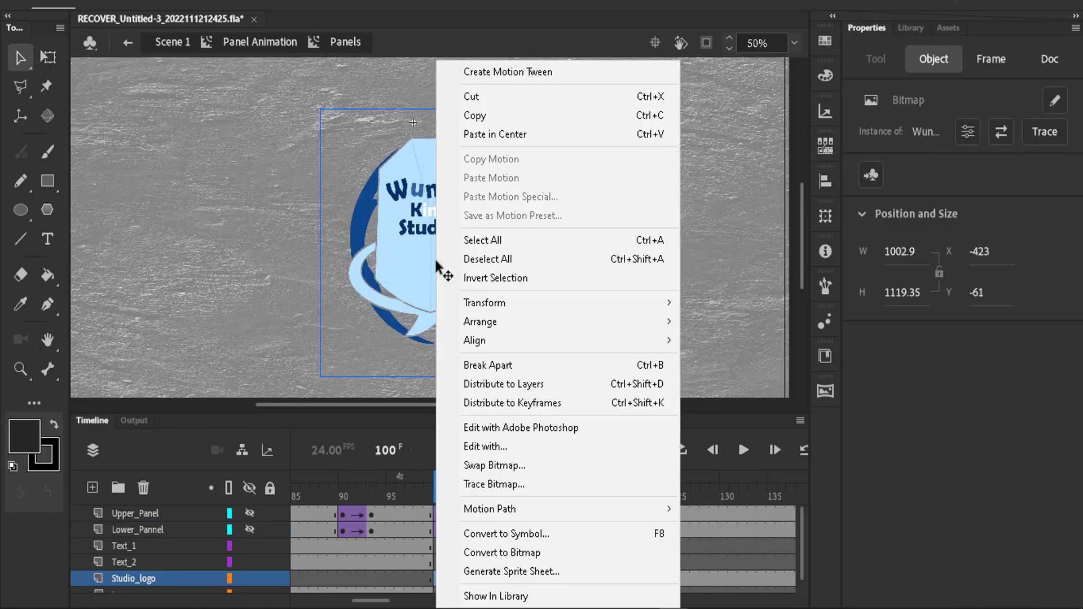
{"action": "left_click", "coordinate": [473, 364]}
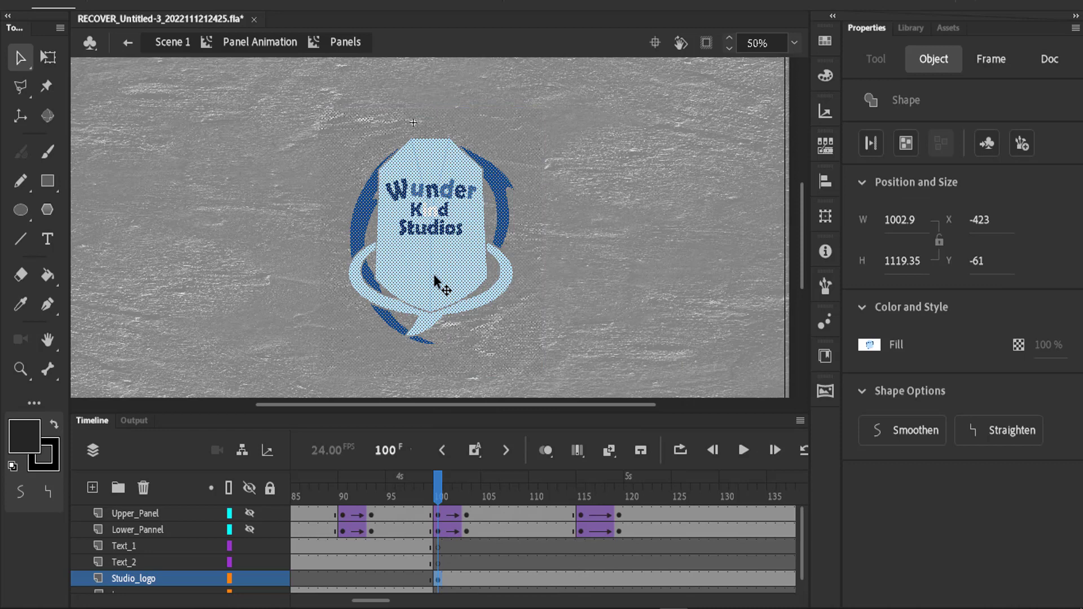
{"action": "key", "text": "F8"}
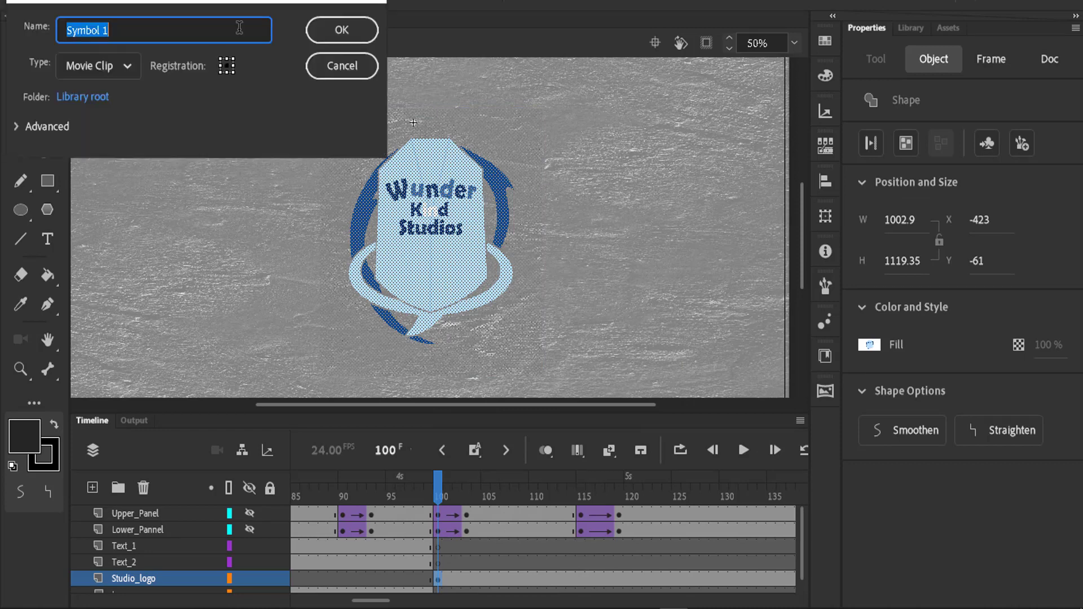
{"action": "type", "text": "Studio_Lo"}
{"action": "left_click", "coordinate": [336, 29]}
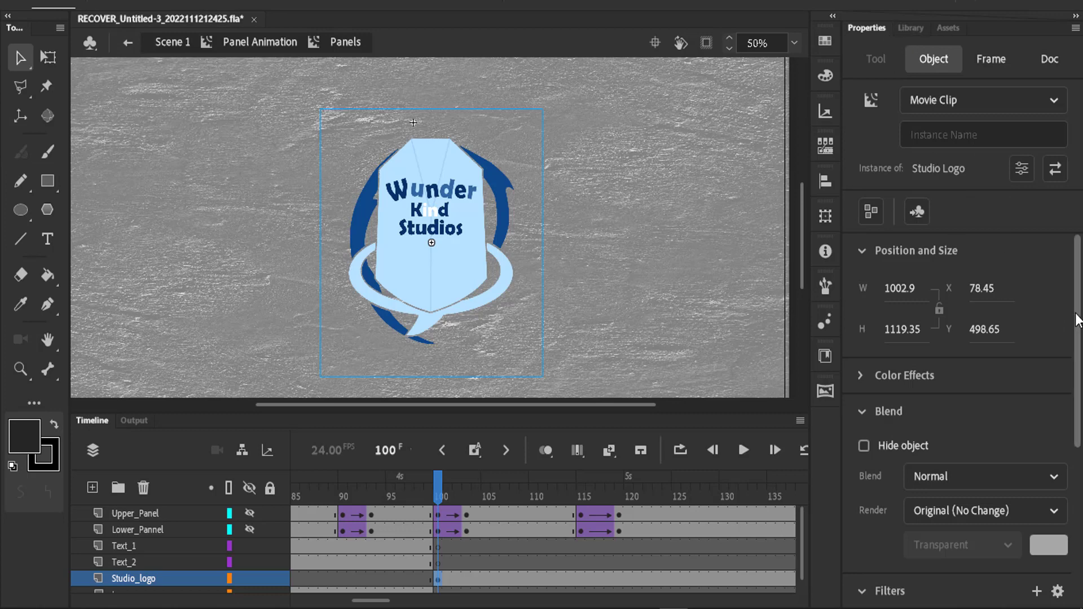
Add a Gradient Glow filter to the studio logo with blur 17 by 12, strength 29%, angle 76°, distance 13 and High quality
{"action": "scroll", "coordinate": [960, 395], "scroll_direction": "down", "scroll_amount": 5}
{"action": "left_click", "coordinate": [1037, 312]}
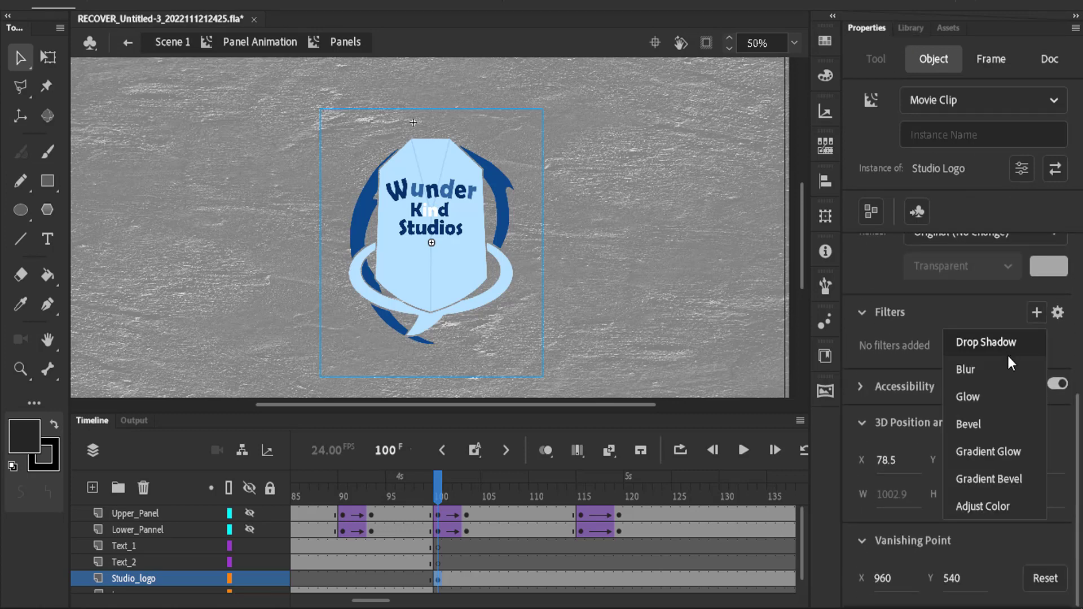
{"action": "left_click", "coordinate": [994, 451]}
{"action": "left_click", "coordinate": [1025, 455]}
{"action": "left_click_drag", "start_coordinate": [1011, 510], "coordinate": [843, 506]}
{"action": "mouse_move", "coordinate": [1024, 391]}
{"action": "left_mouse_down"}
{"action": "mouse_move", "coordinate": [1050, 389]}
{"action": "mouse_move", "coordinate": [1034, 393]}
{"action": "left_mouse_up"}
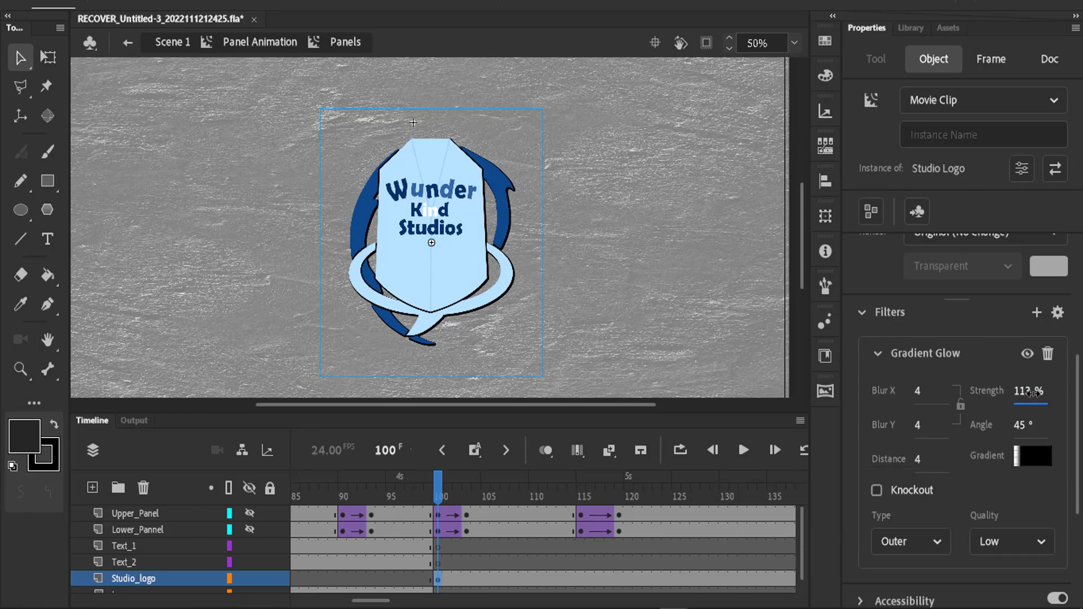
{"action": "left_click_drag", "start_coordinate": [917, 394], "coordinate": [925, 389]}
{"action": "left_click", "coordinate": [1011, 537]}
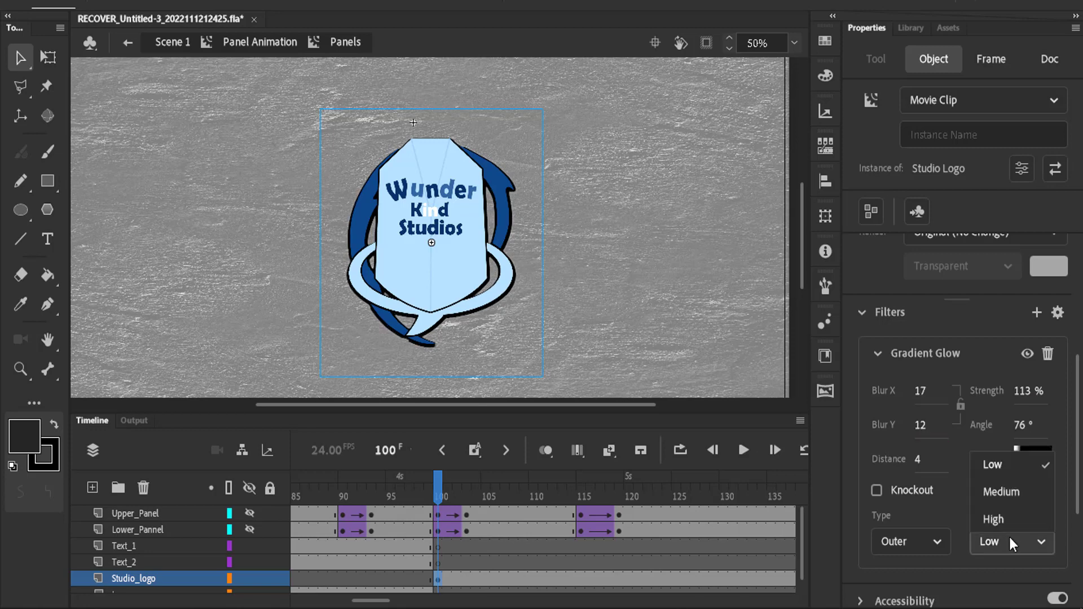
{"action": "left_click", "coordinate": [1007, 518]}
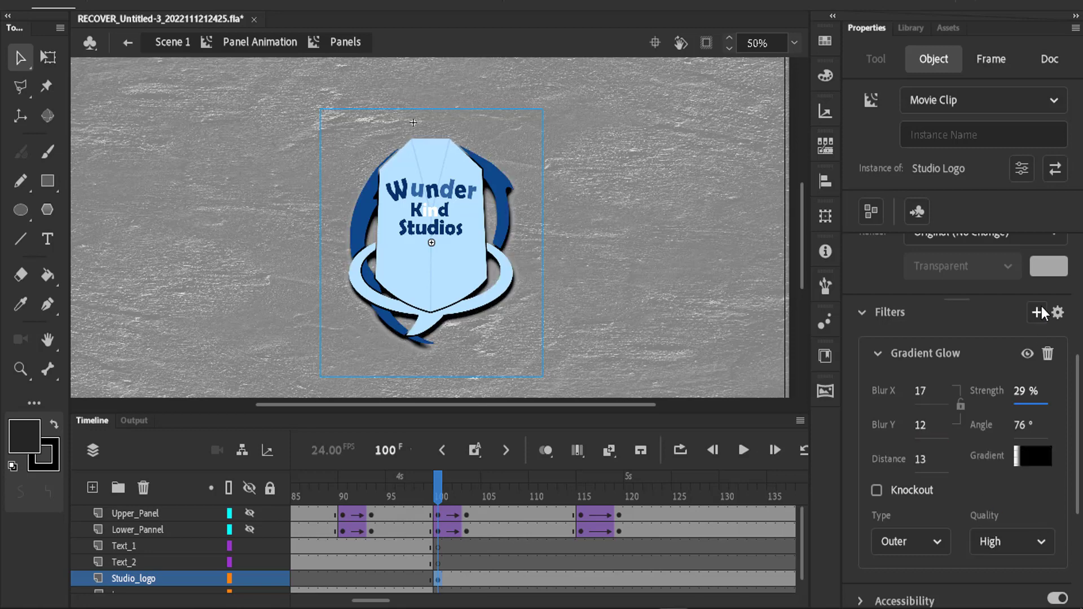
Add a Gradient Bevel filter to the studio logo with a gradient running from dark blue through white to red
{"action": "left_click", "coordinate": [1037, 313]}
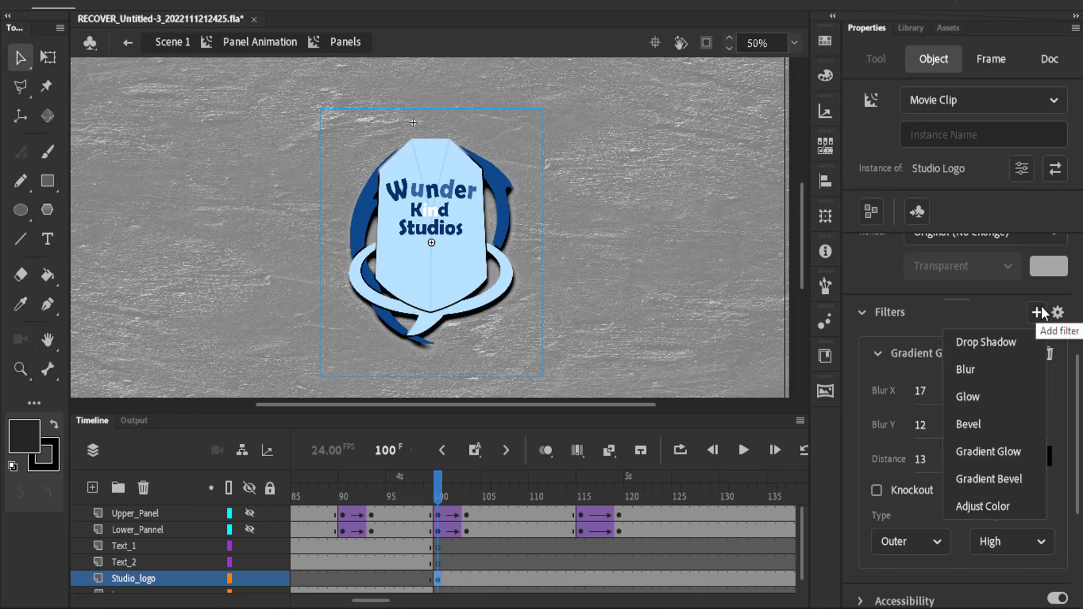
{"action": "left_click", "coordinate": [1023, 479]}
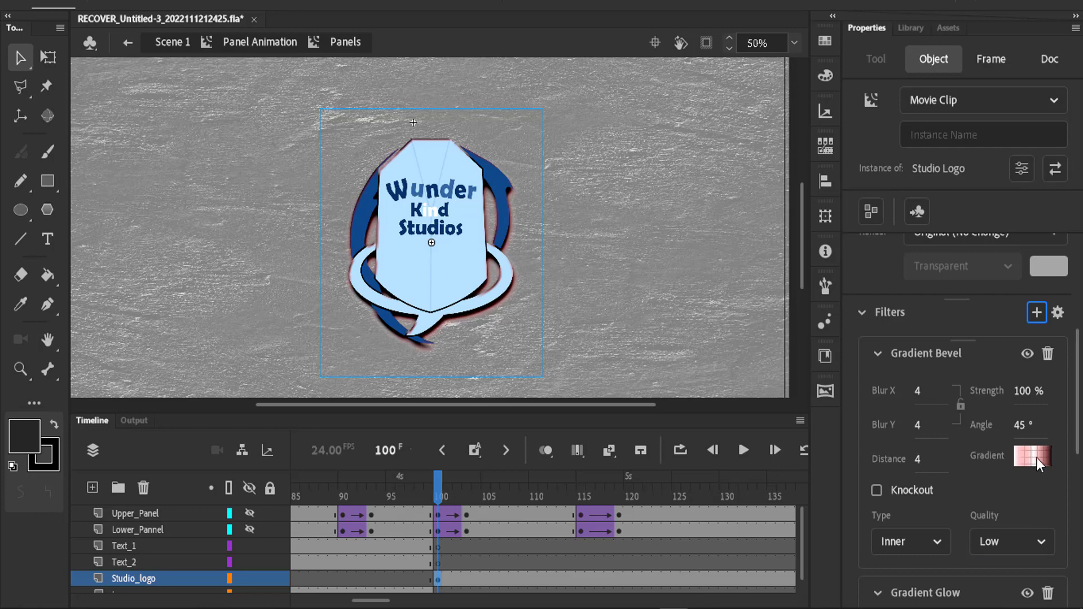
{"action": "left_click", "coordinate": [1038, 458]}
{"action": "left_click", "coordinate": [807, 511]}
{"action": "left_click", "coordinate": [597, 337]}
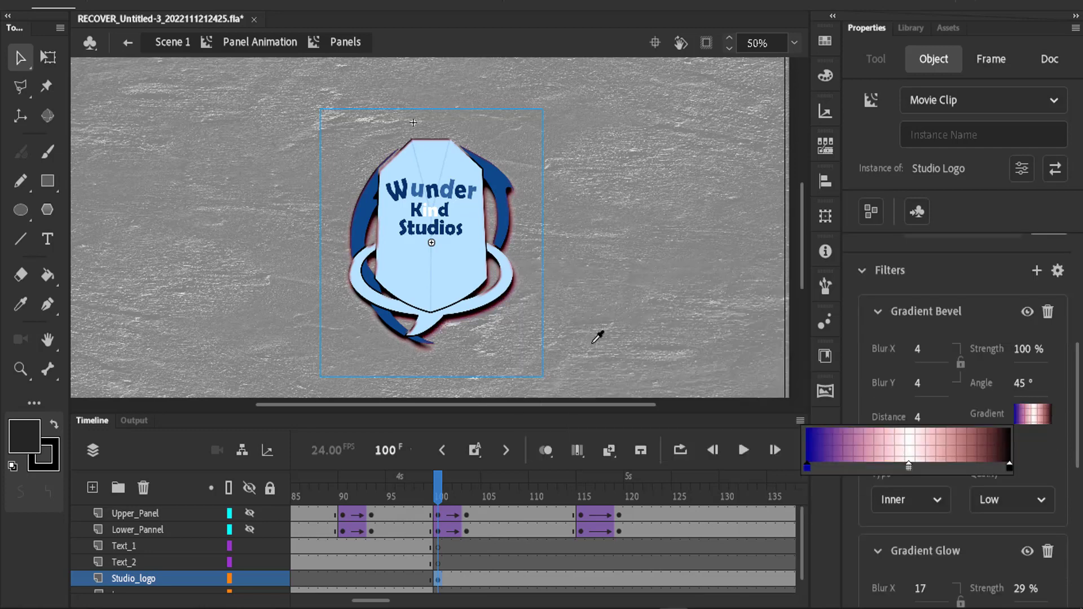
{"action": "left_click", "coordinate": [1010, 467]}
{"action": "left_click", "coordinate": [777, 379]}
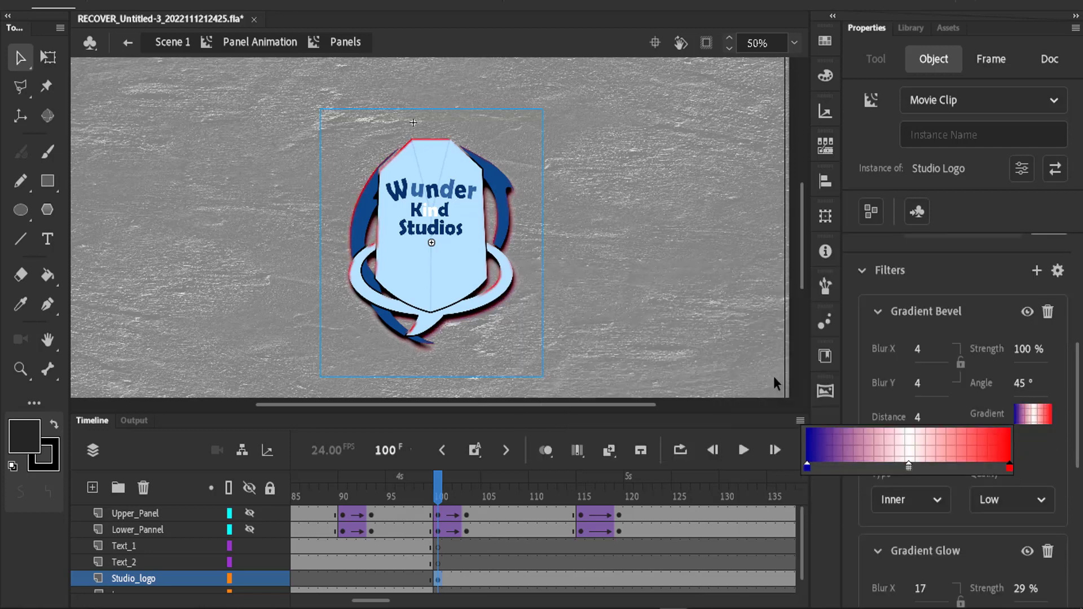
{"action": "left_click", "coordinate": [1042, 454]}
Show the Upper_Panel and Lower_Pannel layers again and test the movie
{"action": "left_click", "coordinate": [249, 514]}
{"action": "left_click", "coordinate": [250, 530]}
{"action": "left_click_drag", "start_coordinate": [436, 485], "coordinate": [492, 460]}
{"action": "left_click", "coordinate": [794, 43]}
{"action": "left_click", "coordinate": [790, 97]}
{"action": "key", "text": "ctrl+Return"}
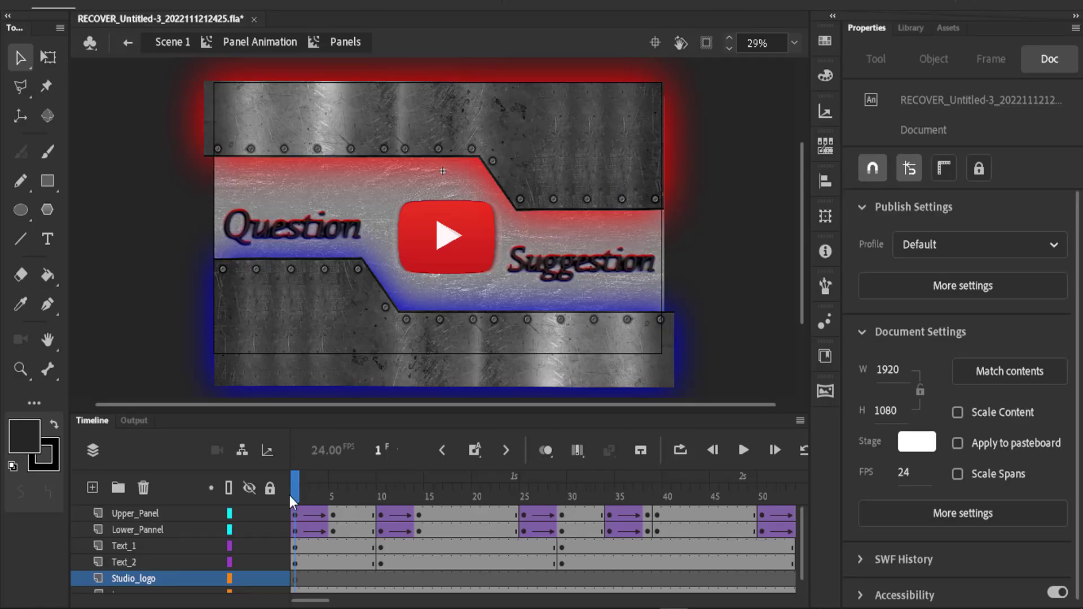
Return to the Panel Animation symbol and set a Brightness color effect of 30% on the BG layer's first frame
{"action": "left_click", "coordinate": [128, 49]}
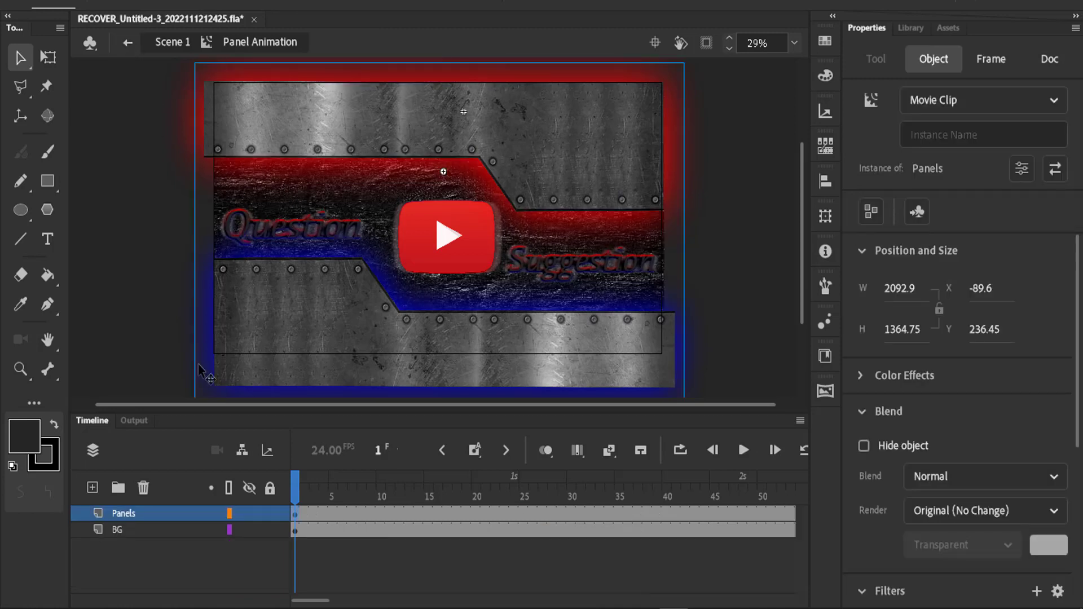
{"action": "left_click", "coordinate": [150, 535]}
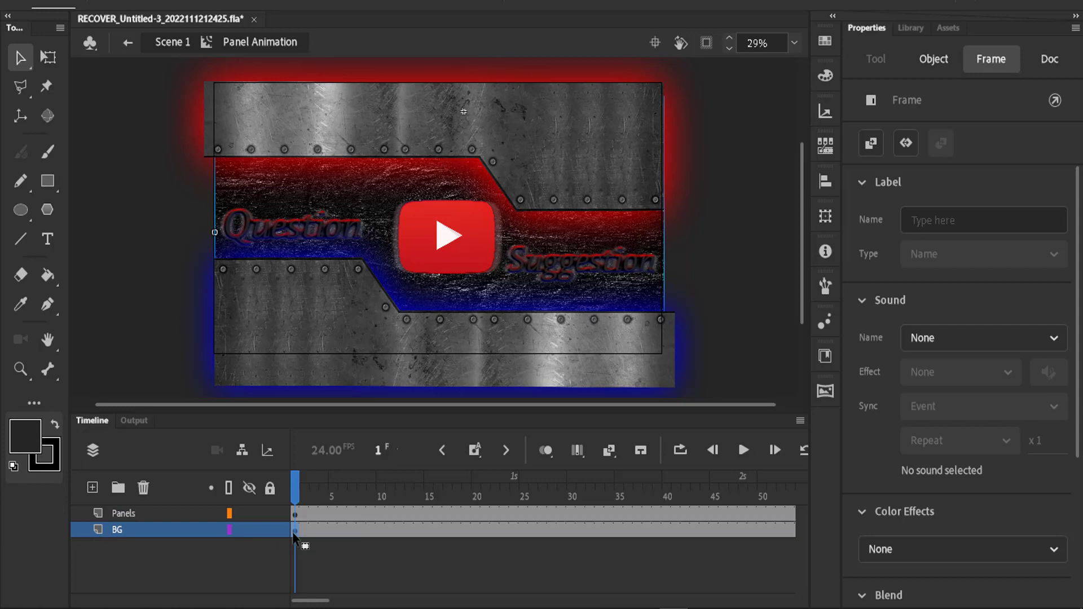
{"action": "left_click_drag", "start_coordinate": [1074, 302], "coordinate": [1070, 471]}
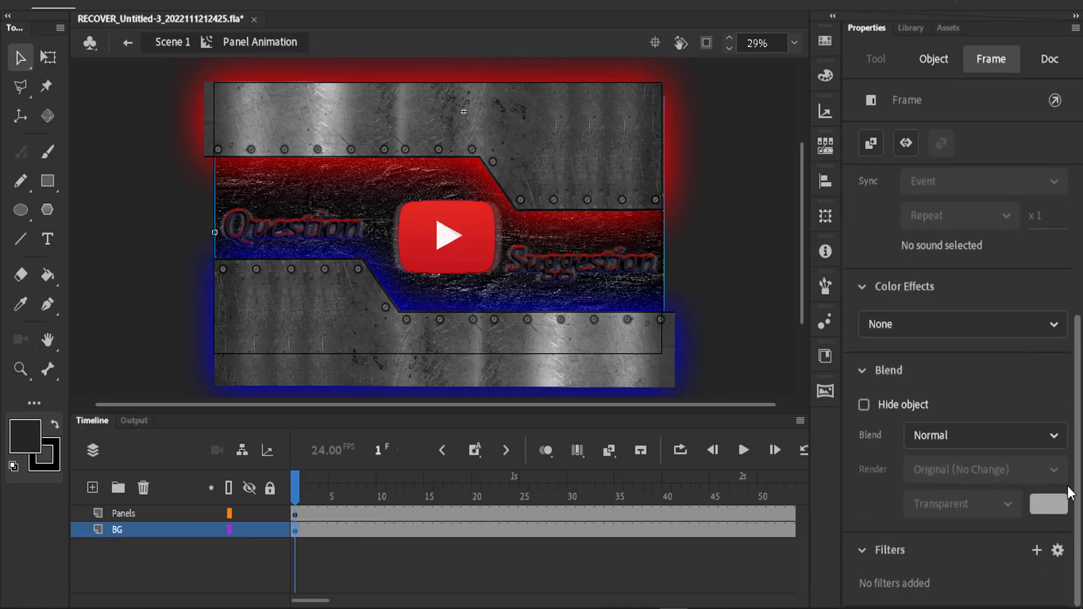
{"action": "left_click", "coordinate": [1053, 327]}
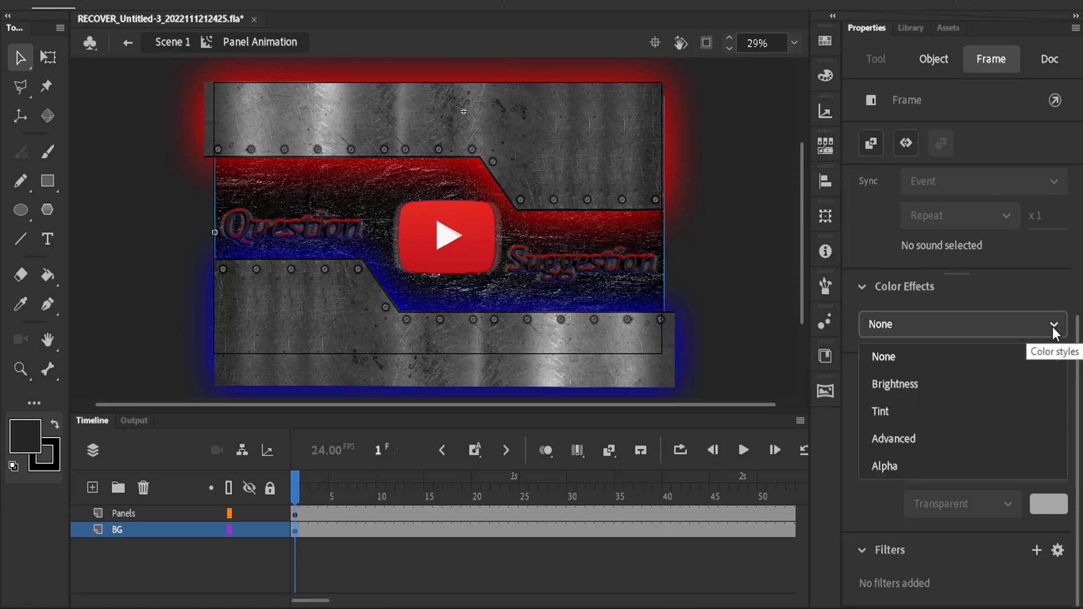
{"action": "left_click", "coordinate": [895, 384]}
{"action": "left_click_drag", "start_coordinate": [960, 374], "coordinate": [997, 389]}
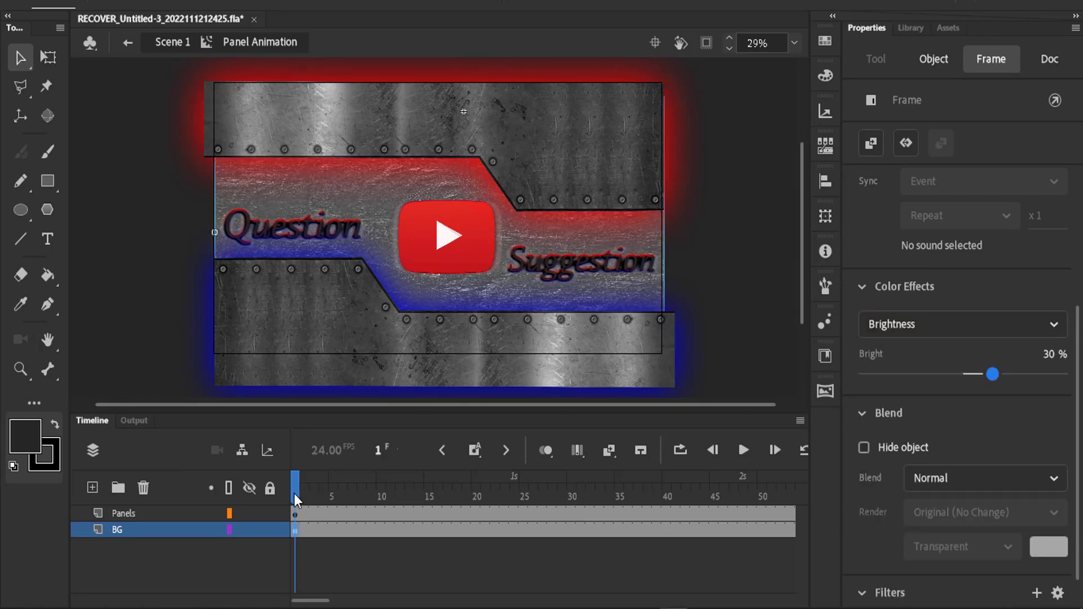
Scrub the Panel Animation timeline and test the movie to review the brightened background
{"action": "left_click_drag", "start_coordinate": [293, 493], "coordinate": [485, 493]}
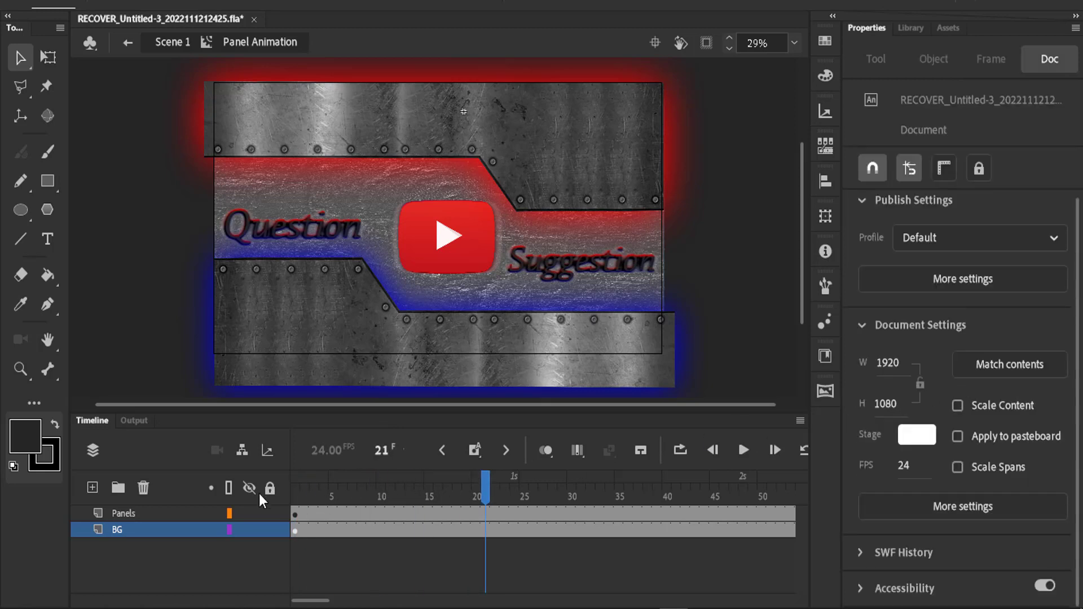
{"action": "left_click", "coordinate": [293, 534]}
{"action": "key", "text": "ctrl+Return"}
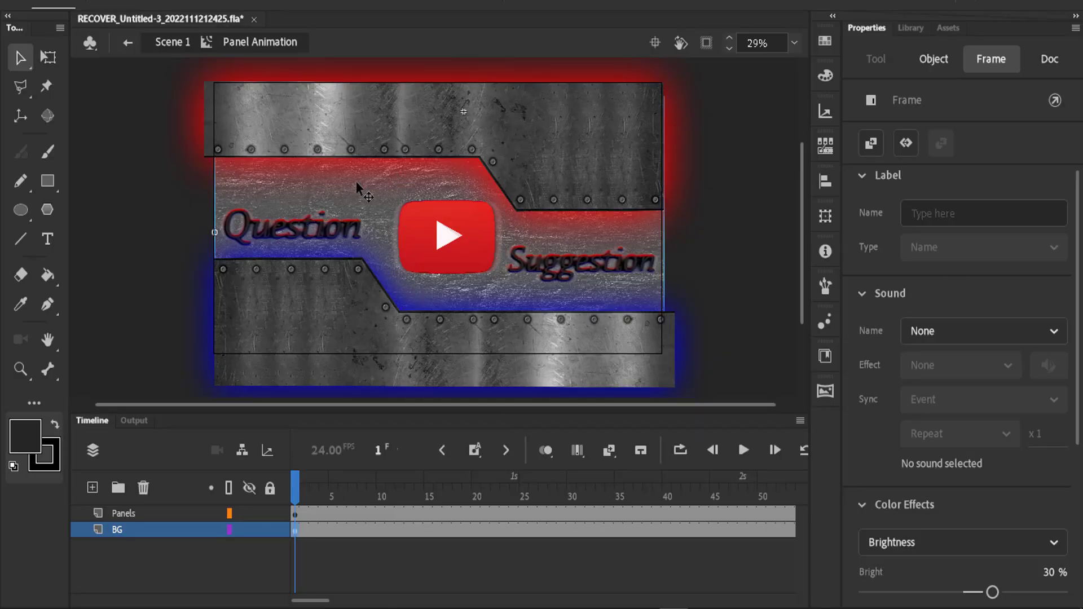
Lock the Panels layer and go back through Scene 1 to reopen the Panels symbol for editing
{"action": "left_click_drag", "start_coordinate": [299, 488], "coordinate": [270, 484]}
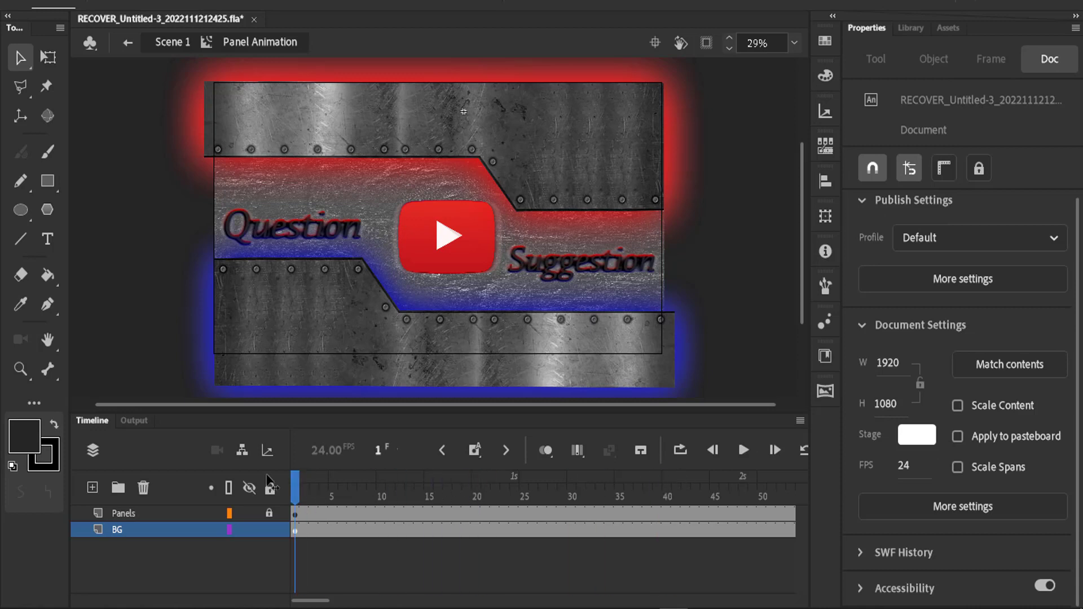
{"action": "left_click", "coordinate": [125, 47]}
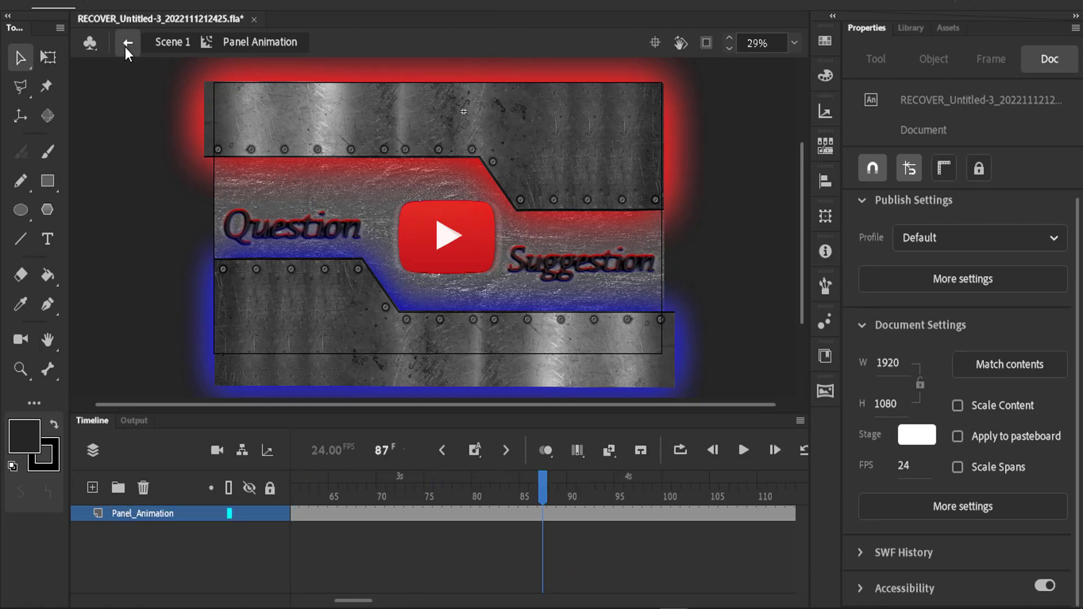
{"action": "double_click", "coordinate": [425, 318]}
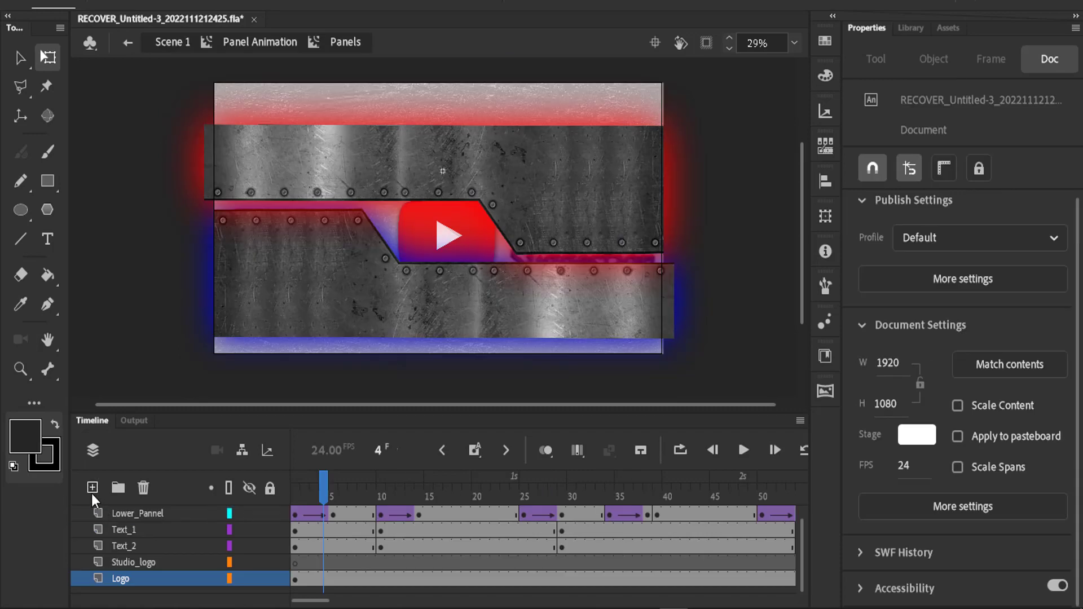
Add a new layer at the bottom of the Panels symbol's layer stack and hide the other layers
{"action": "left_click", "coordinate": [93, 487]}
{"action": "scroll", "coordinate": [117, 556], "scroll_direction": "down", "scroll_amount": 1}
{"action": "left_click_drag", "start_coordinate": [118, 560], "coordinate": [128, 585]}
{"action": "left_click", "coordinate": [248, 489]}
Draw a black rectangle without a stroke, about 3557 px wide, covering slightly more than the whole stage on the new layer
{"action": "key", "text": "r"}
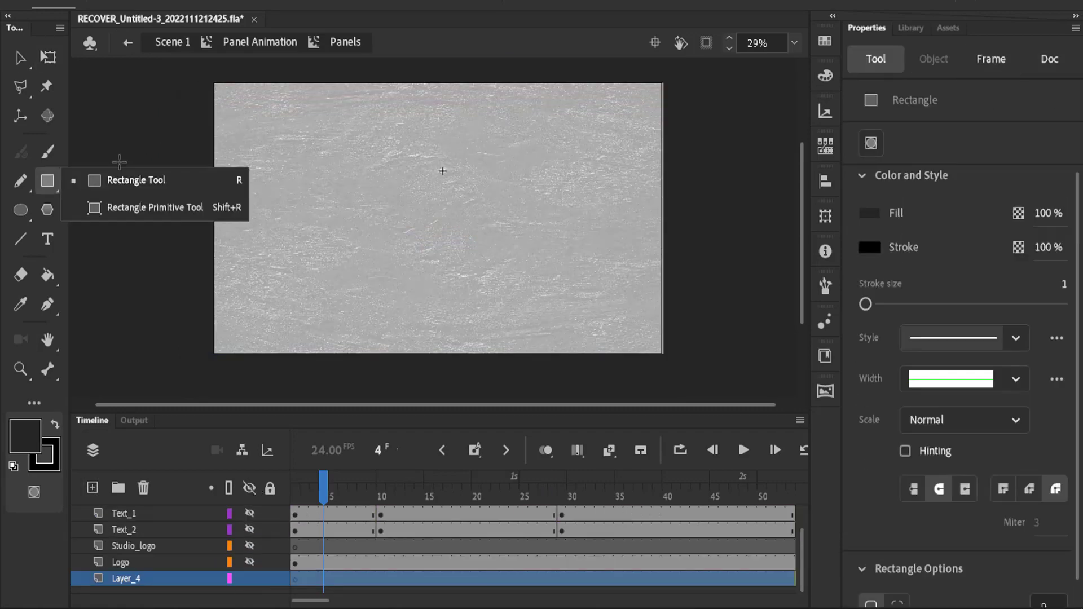
{"action": "left_click", "coordinate": [35, 443]}
{"action": "left_click", "coordinate": [316, 224]}
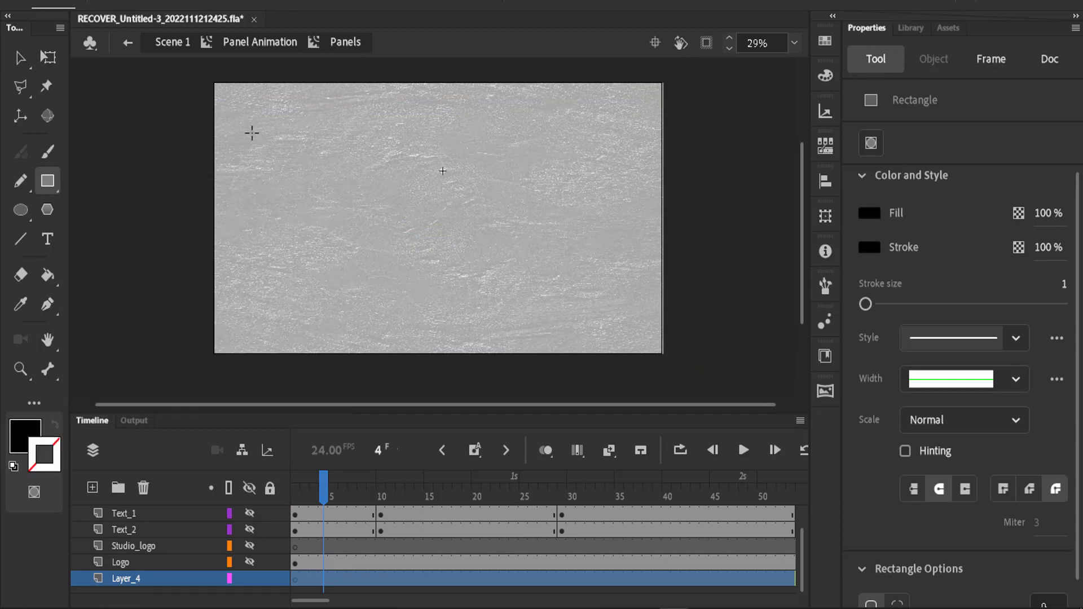
{"action": "left_click_drag", "start_coordinate": [210, 82], "coordinate": [664, 356]}
Cut a full-width middle band about 1291 px high out of the black rectangle, leaving bars above and below
{"action": "key", "text": "v"}
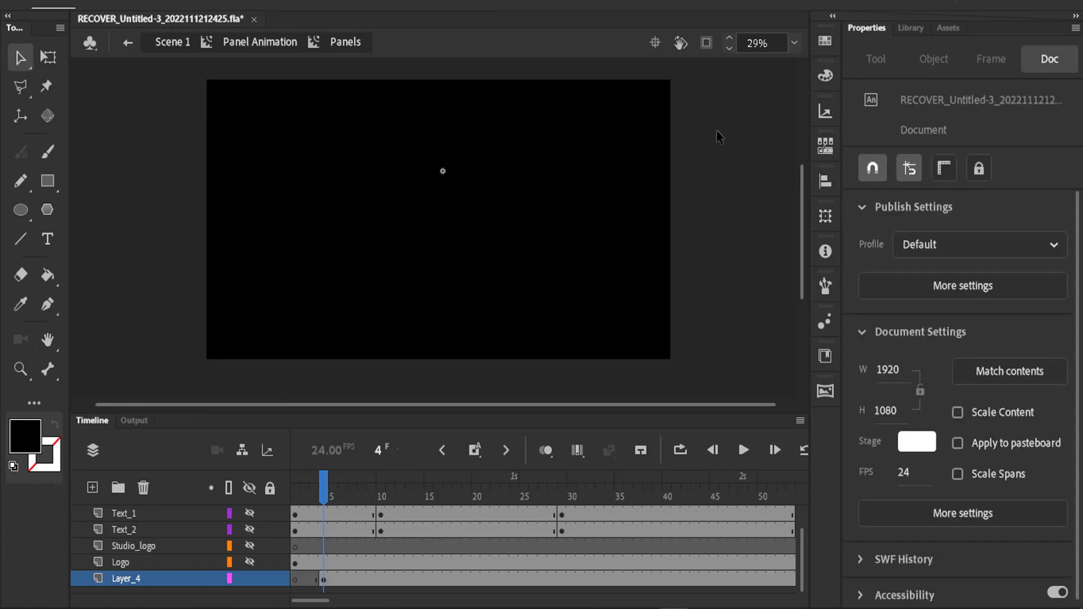
{"action": "left_click_drag", "start_coordinate": [716, 129], "coordinate": [159, 325]}
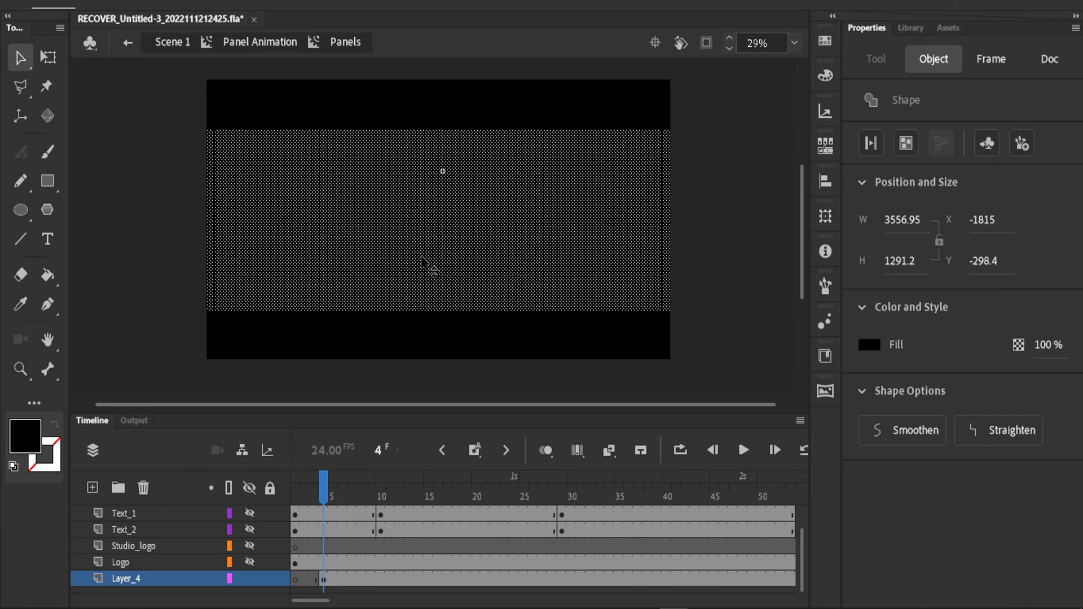
{"action": "key", "text": "Delete"}
Show the hidden layers and move the black bars layer above Upper_Panel, with its keyframe at frame 1
{"action": "left_click", "coordinate": [144, 488]}
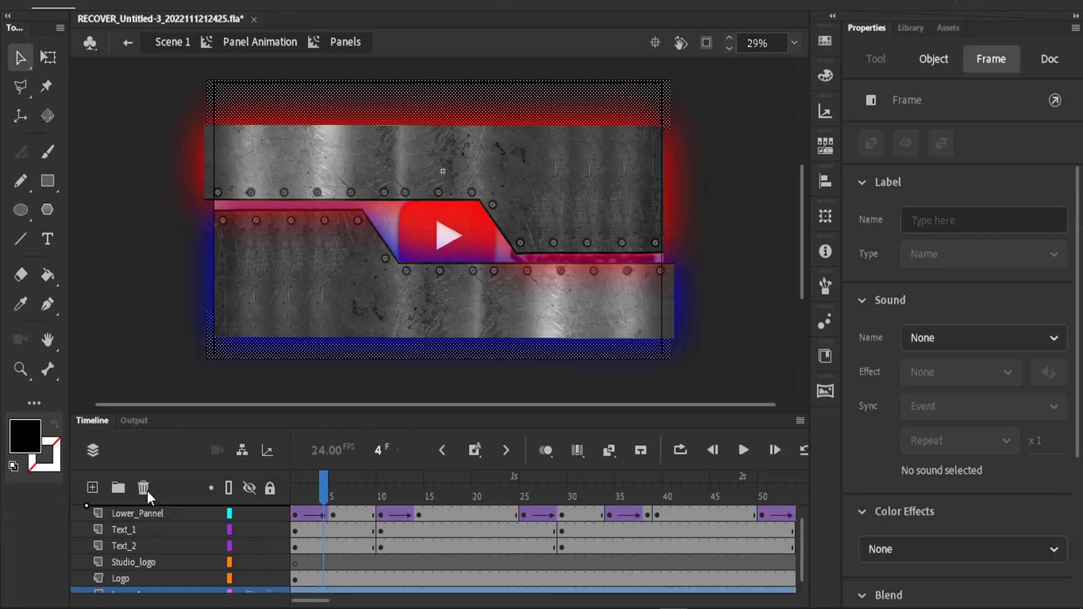
{"action": "key", "text": "ctrl+z"}
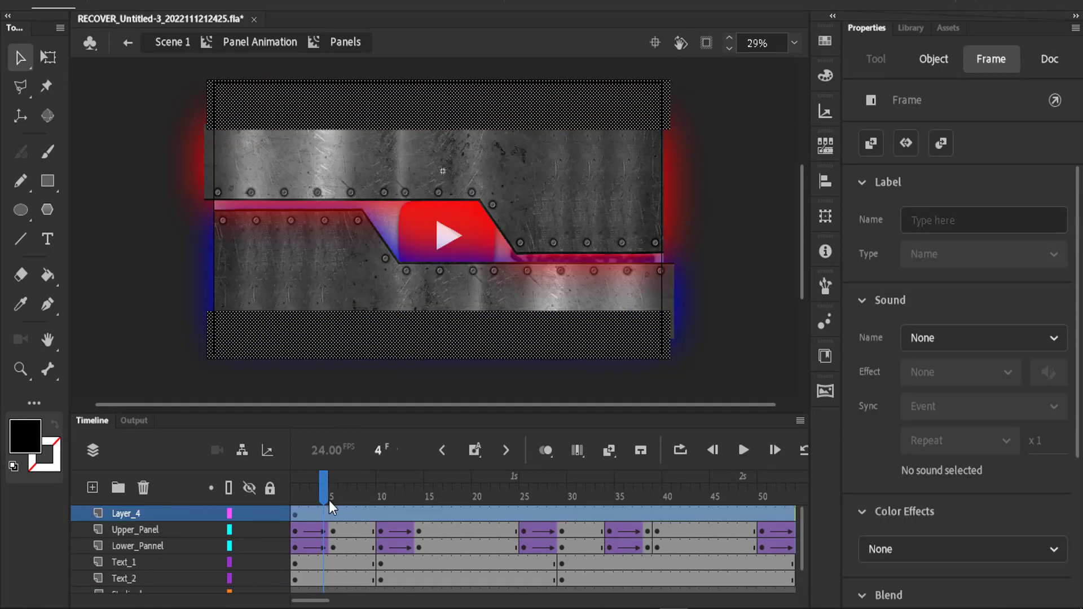
{"action": "left_click_drag", "start_coordinate": [324, 492], "coordinate": [285, 495]}
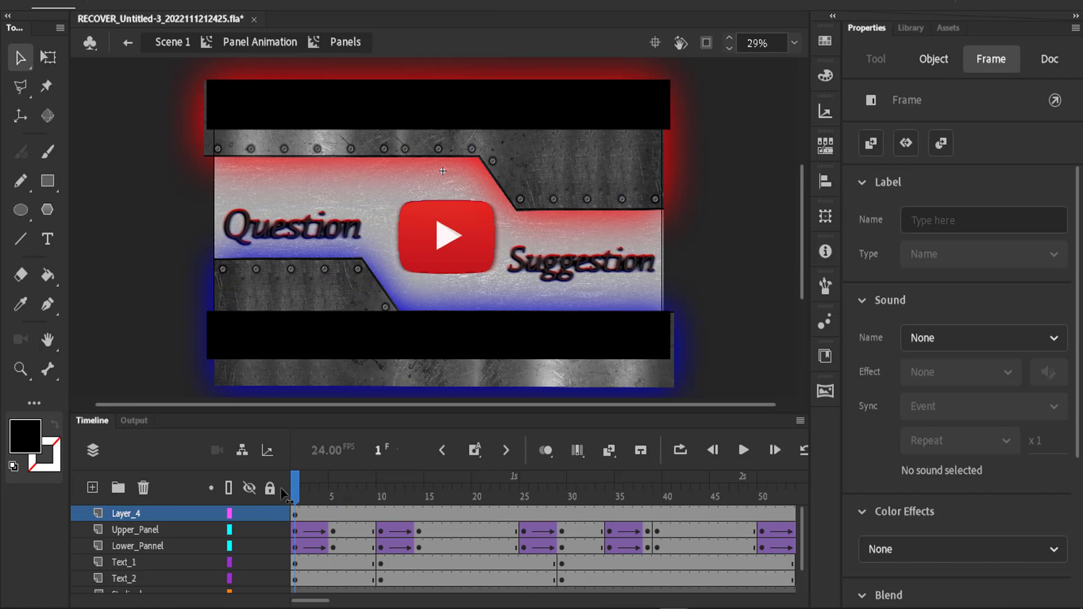